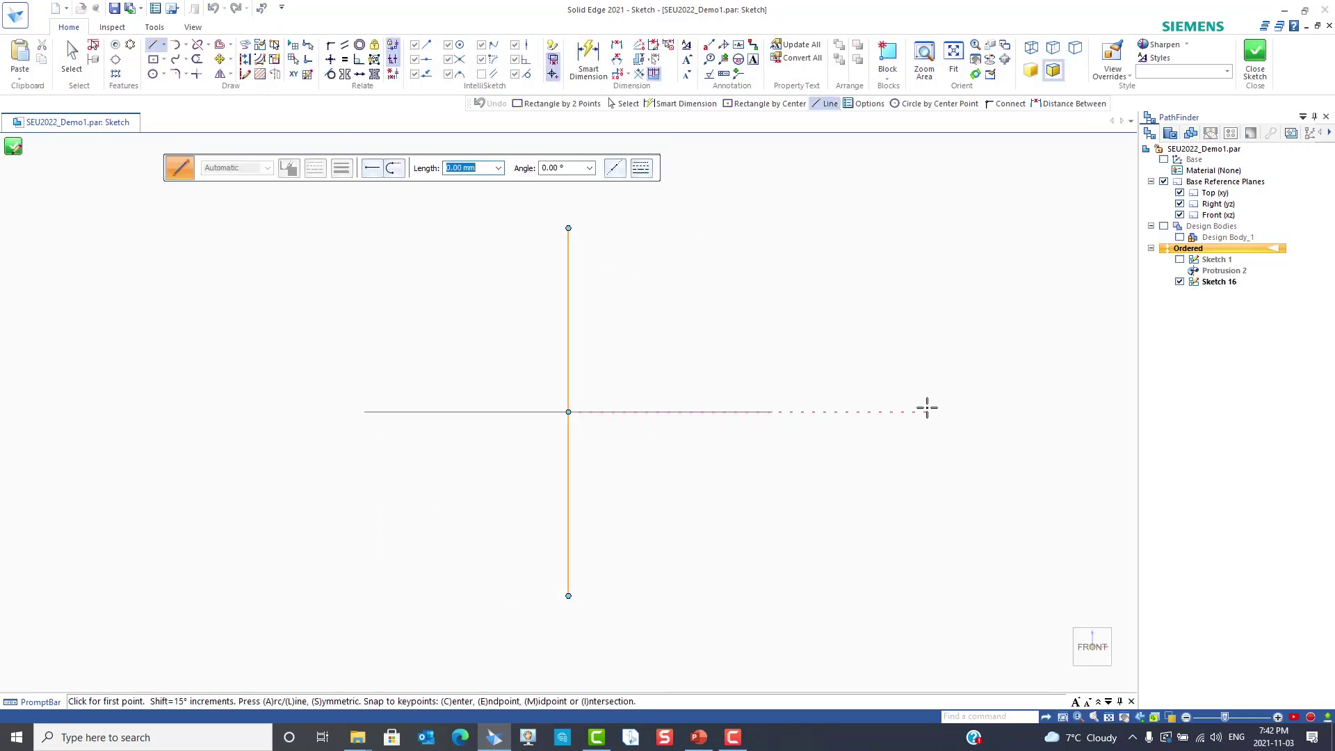
Dimension the horizontal and vertical reference plane lines in the sketch, placing one dimension below and one to the side, and leave the sketch
{"action": "left_click", "coordinate": [588, 53]}
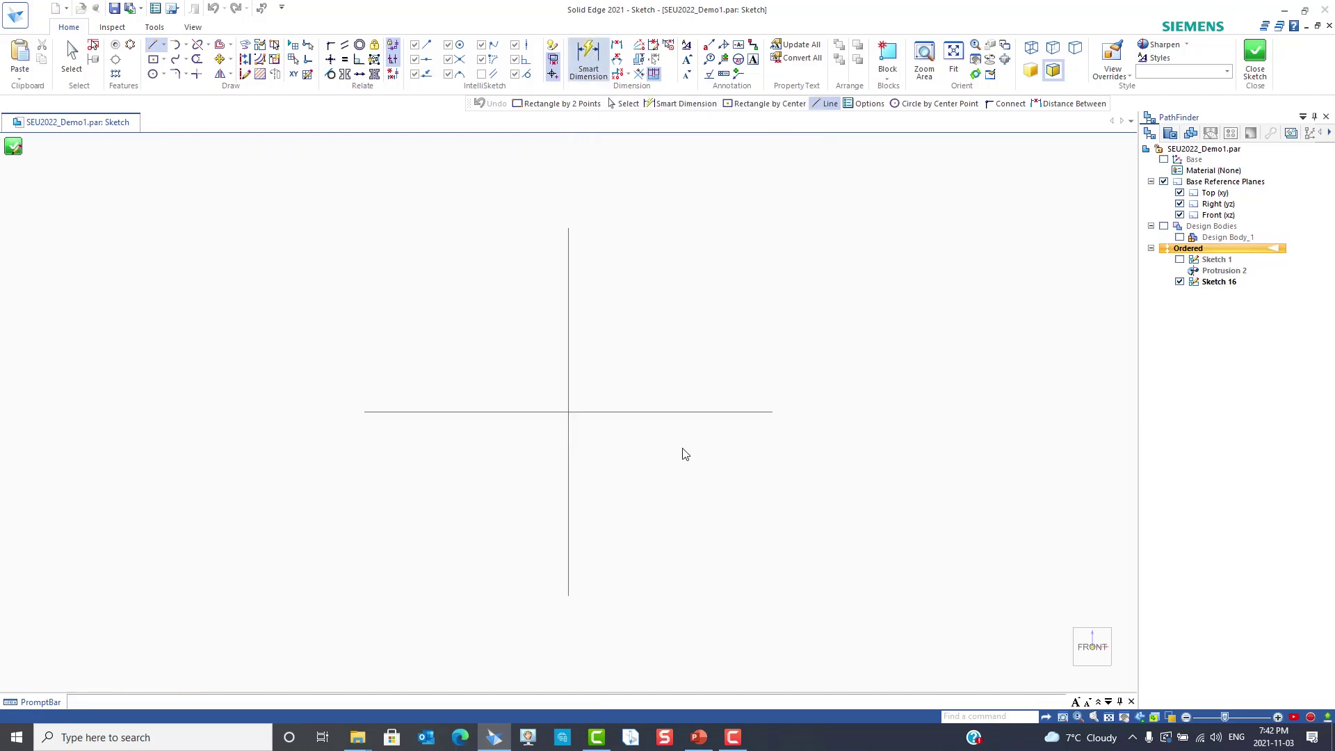
{"action": "left_click", "coordinate": [680, 413]}
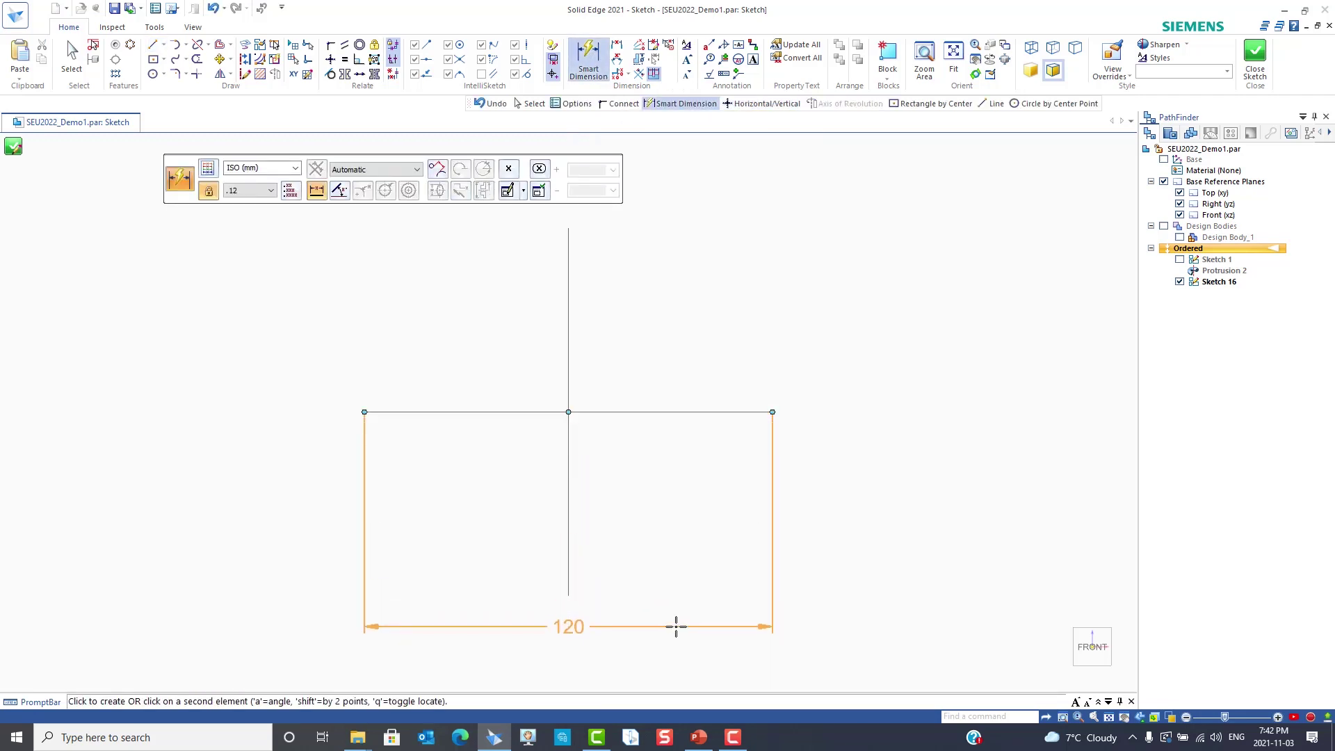
{"action": "left_click", "coordinate": [671, 627]}
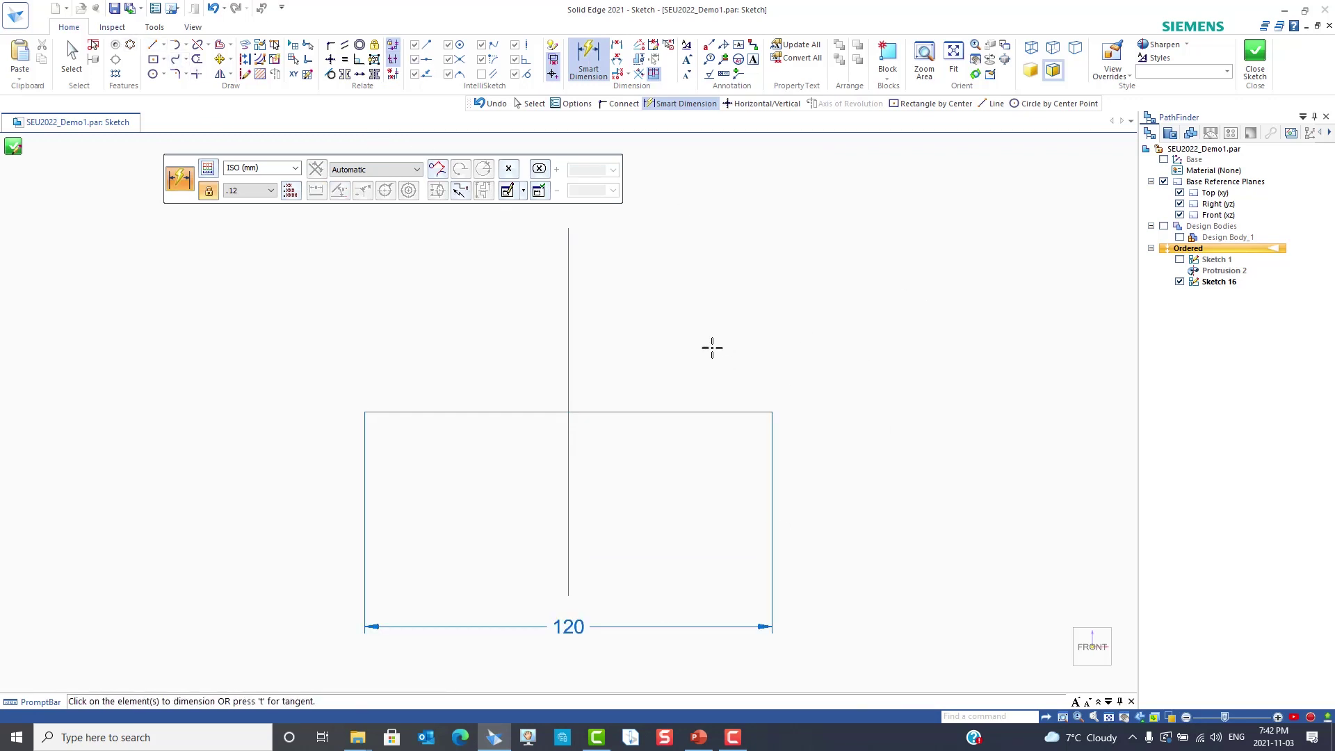
{"action": "left_click", "coordinate": [569, 299]}
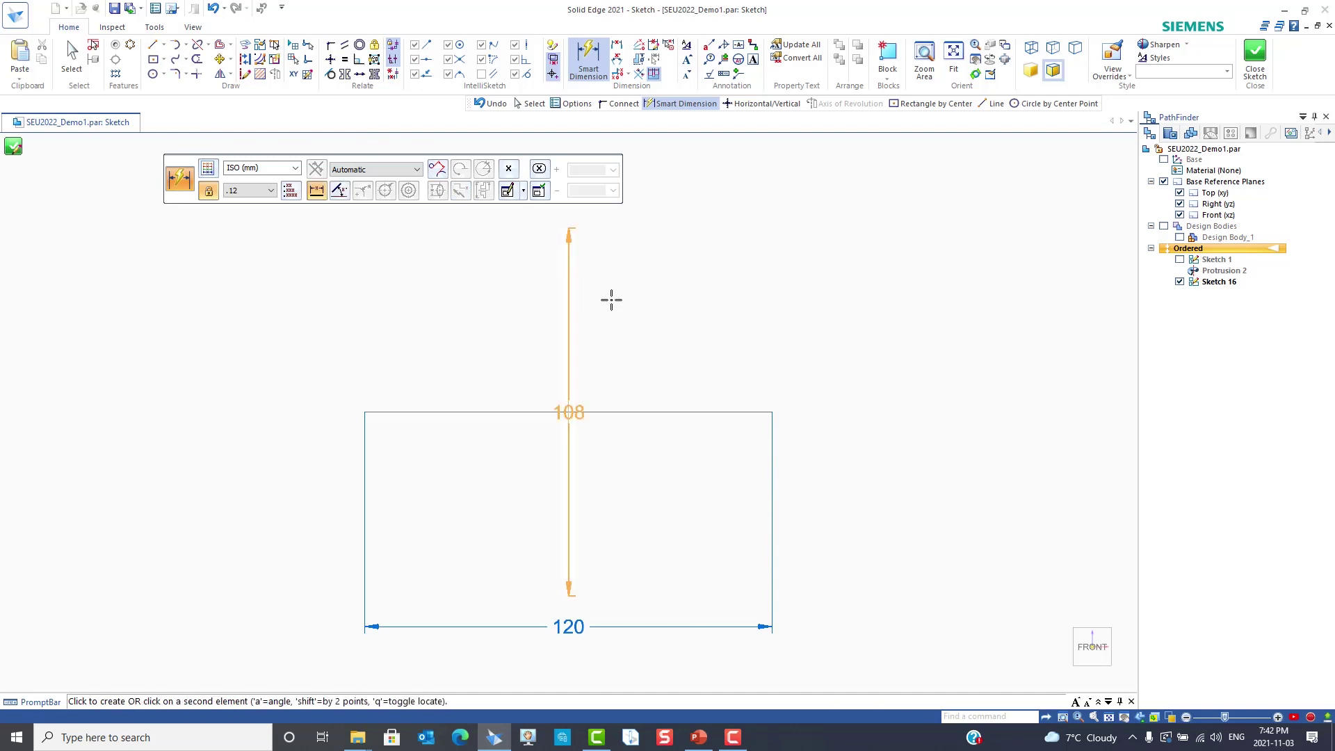
{"action": "left_click", "coordinate": [834, 304]}
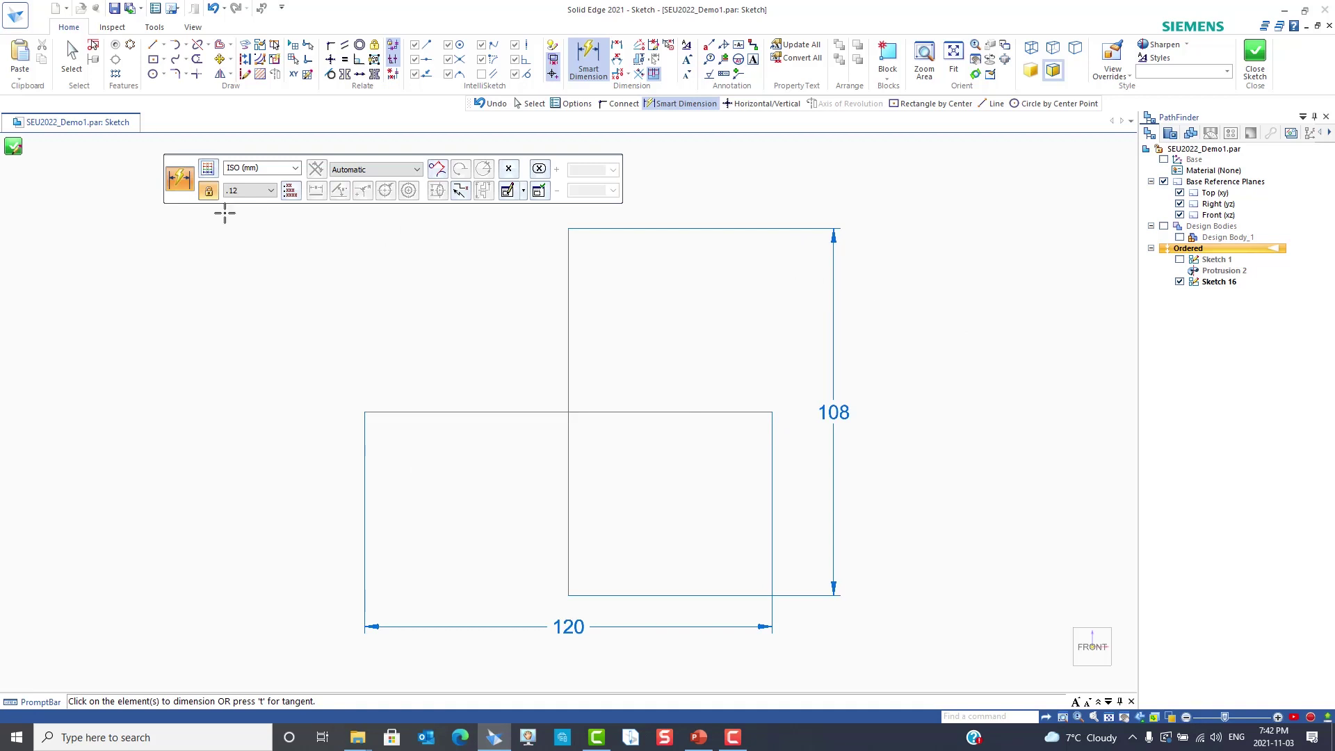
{"action": "left_click", "coordinate": [20, 153]}
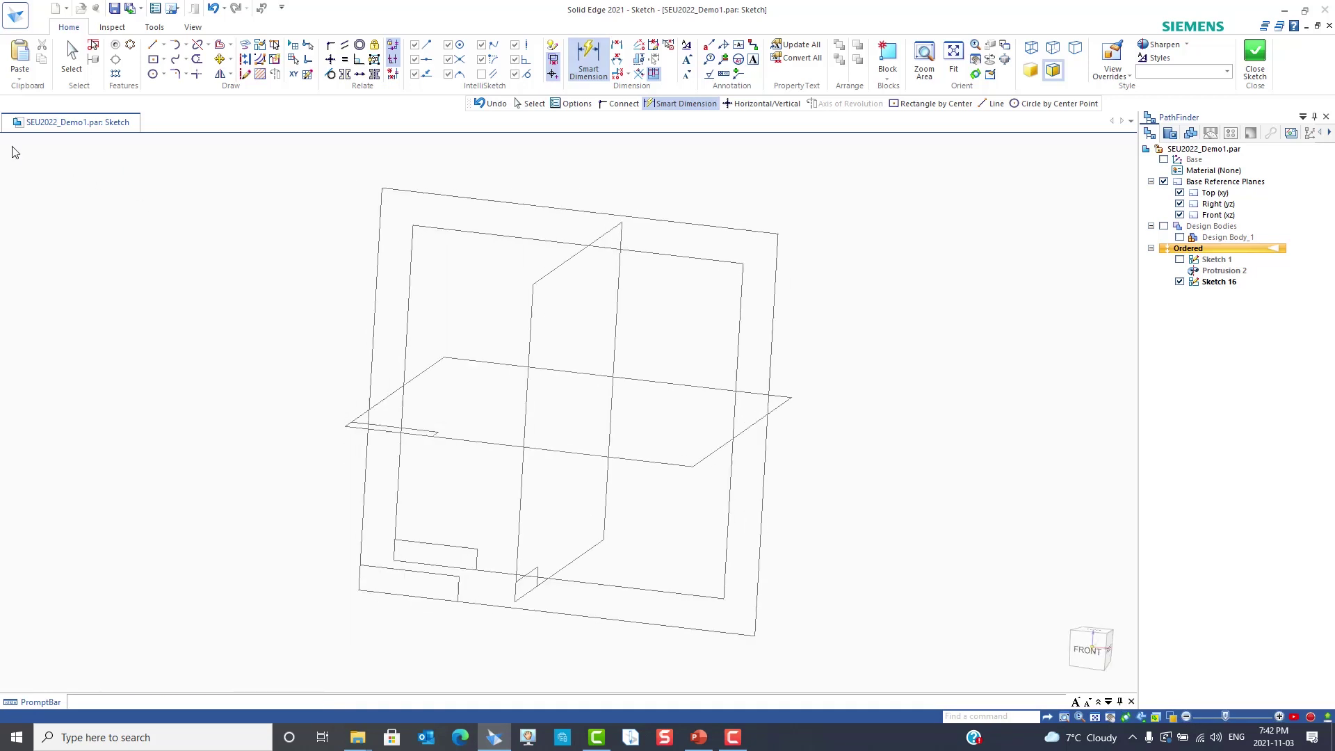
Start a sketch on the Front (xz) plane and draw a 3000 by 500 mm rectangle centred on the origin
{"action": "left_click", "coordinate": [537, 266]}
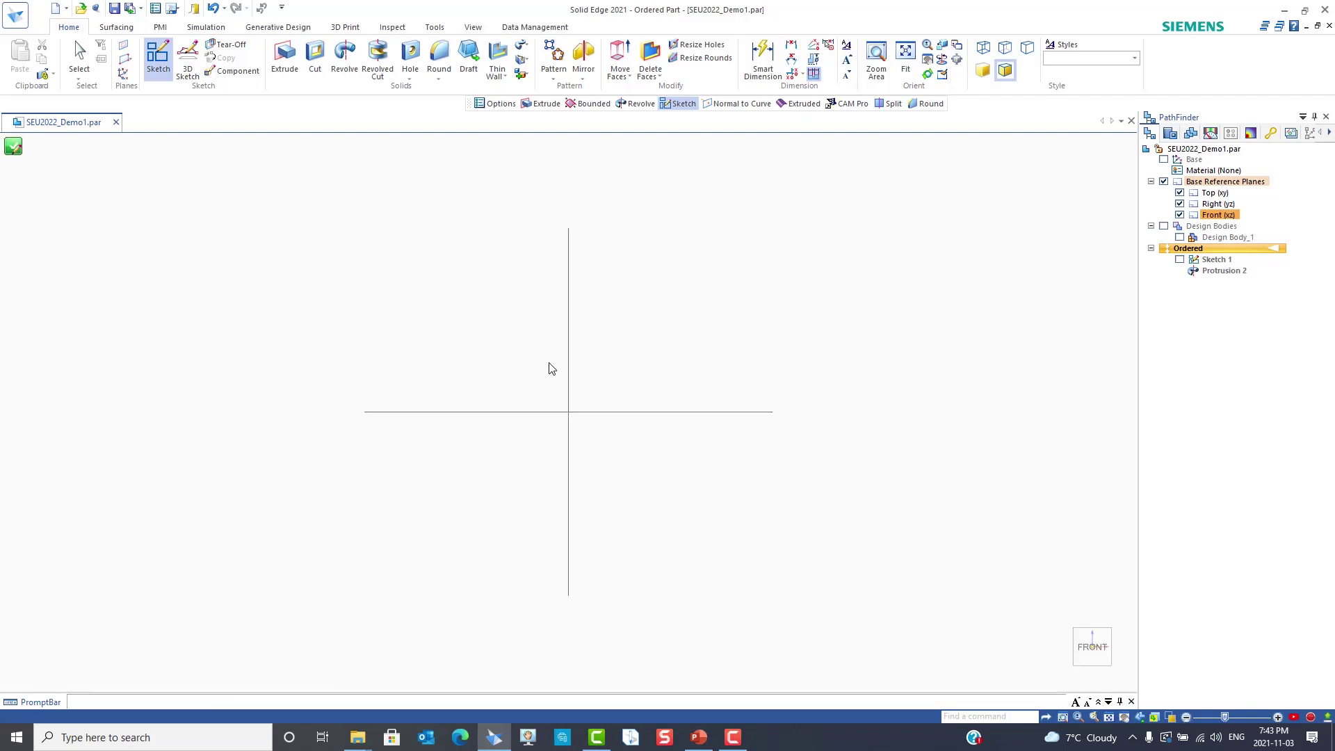
{"action": "left_click", "coordinate": [154, 61]}
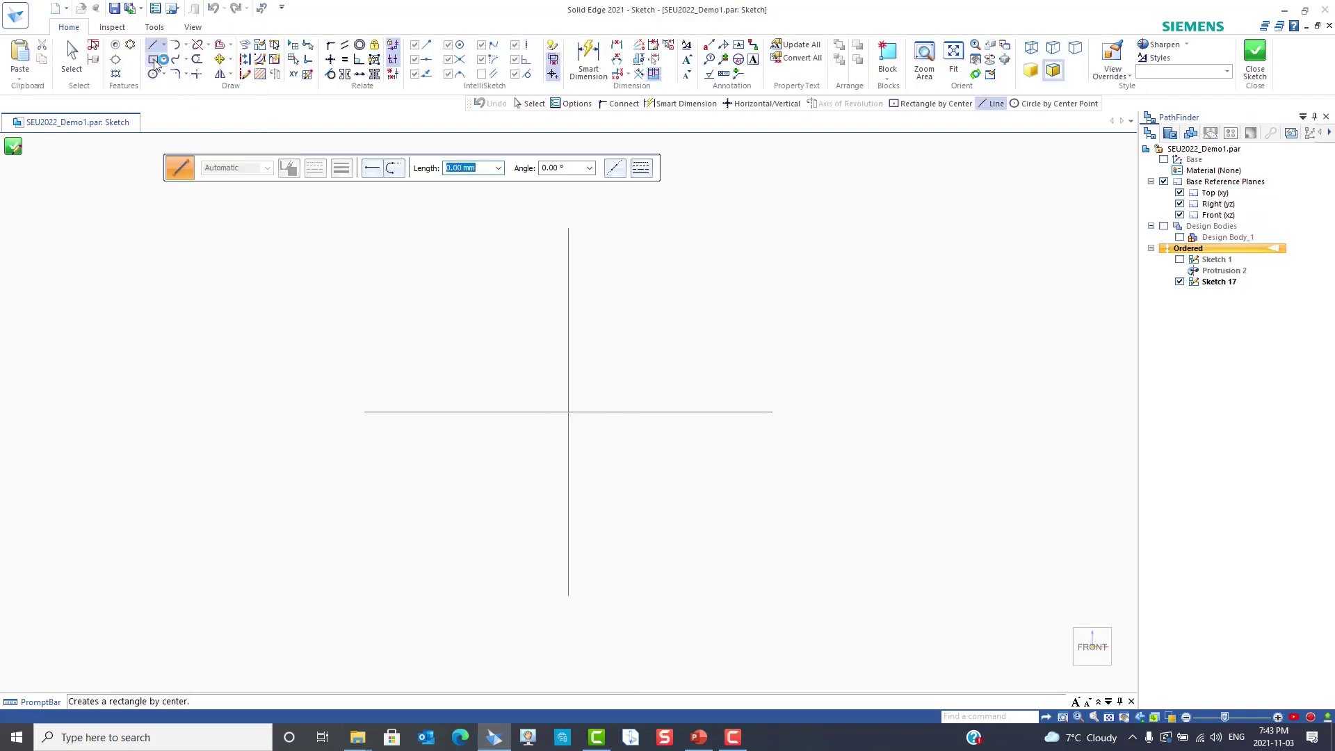
{"action": "left_click", "coordinate": [568, 412]}
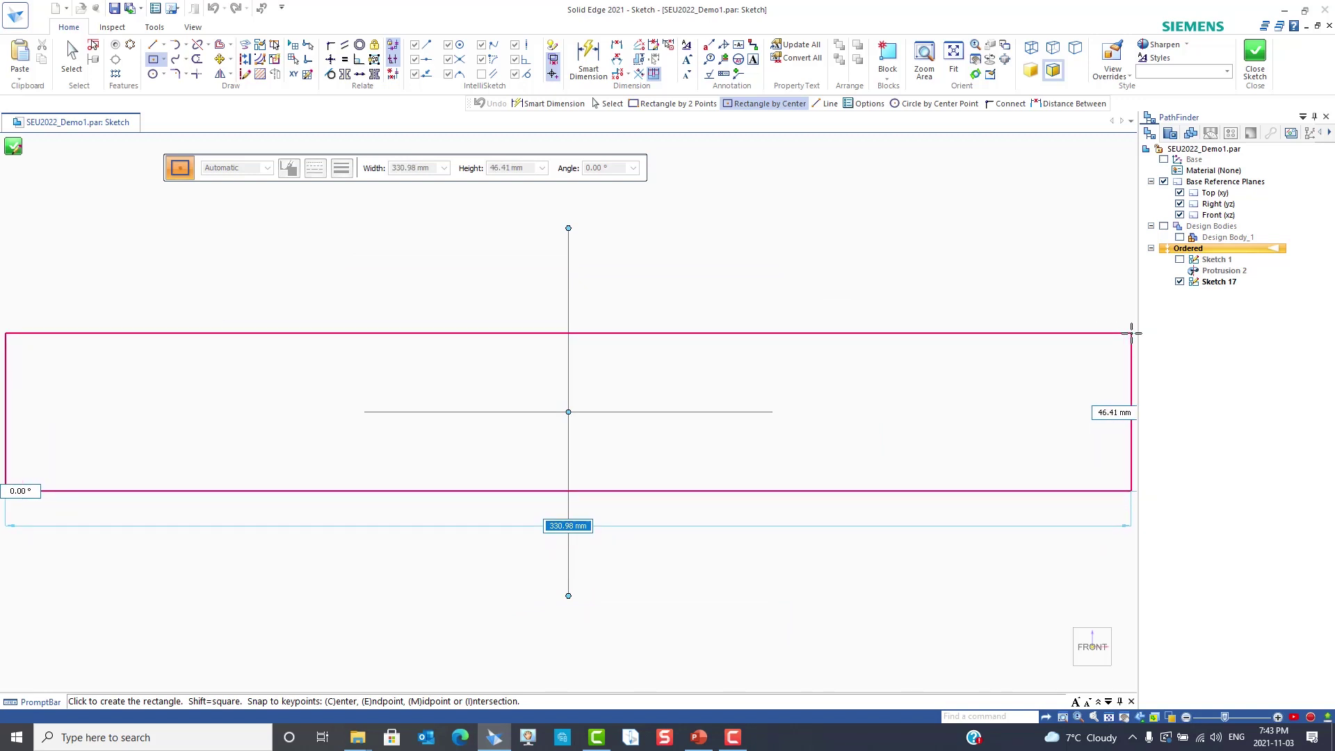
{"action": "type", "text": "3000"}
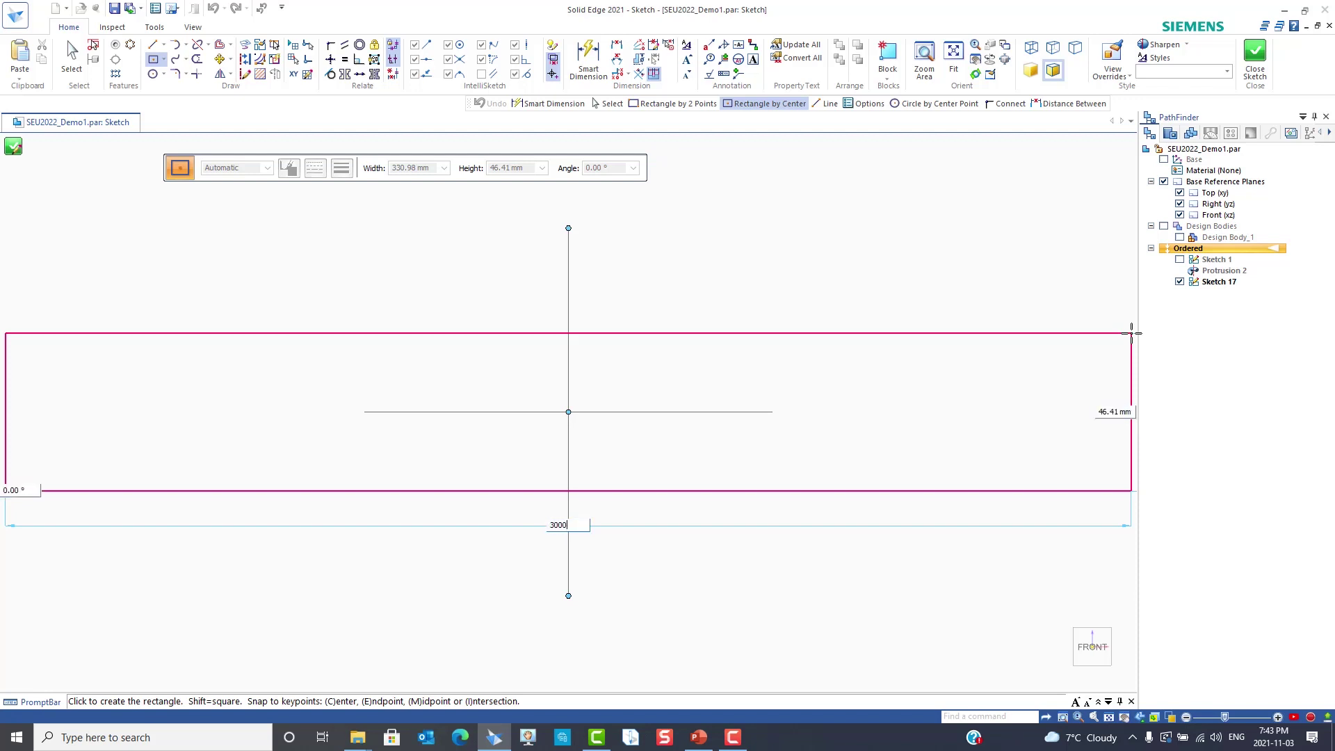
{"action": "key", "text": "Tab"}
{"action": "type", "text": "50"}
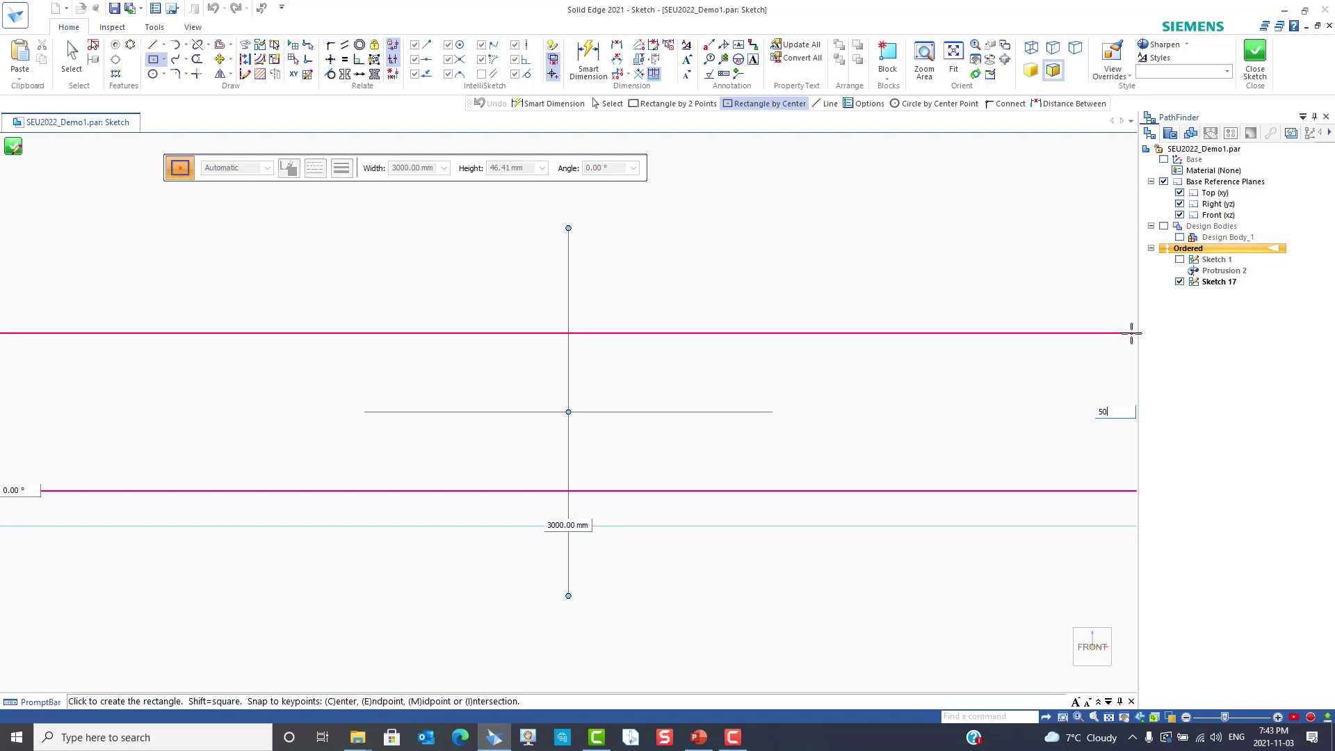
{"action": "key", "text": "Tab"}
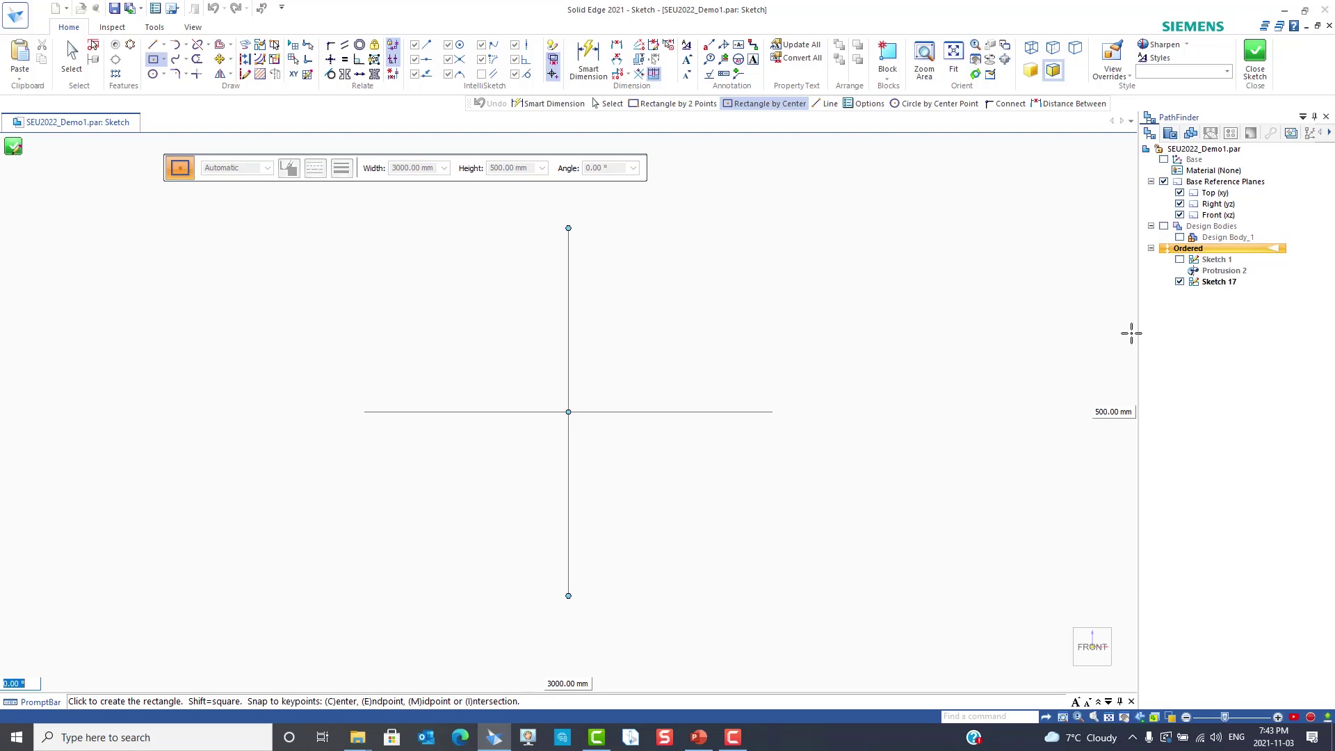
{"action": "left_click", "coordinate": [1131, 333]}
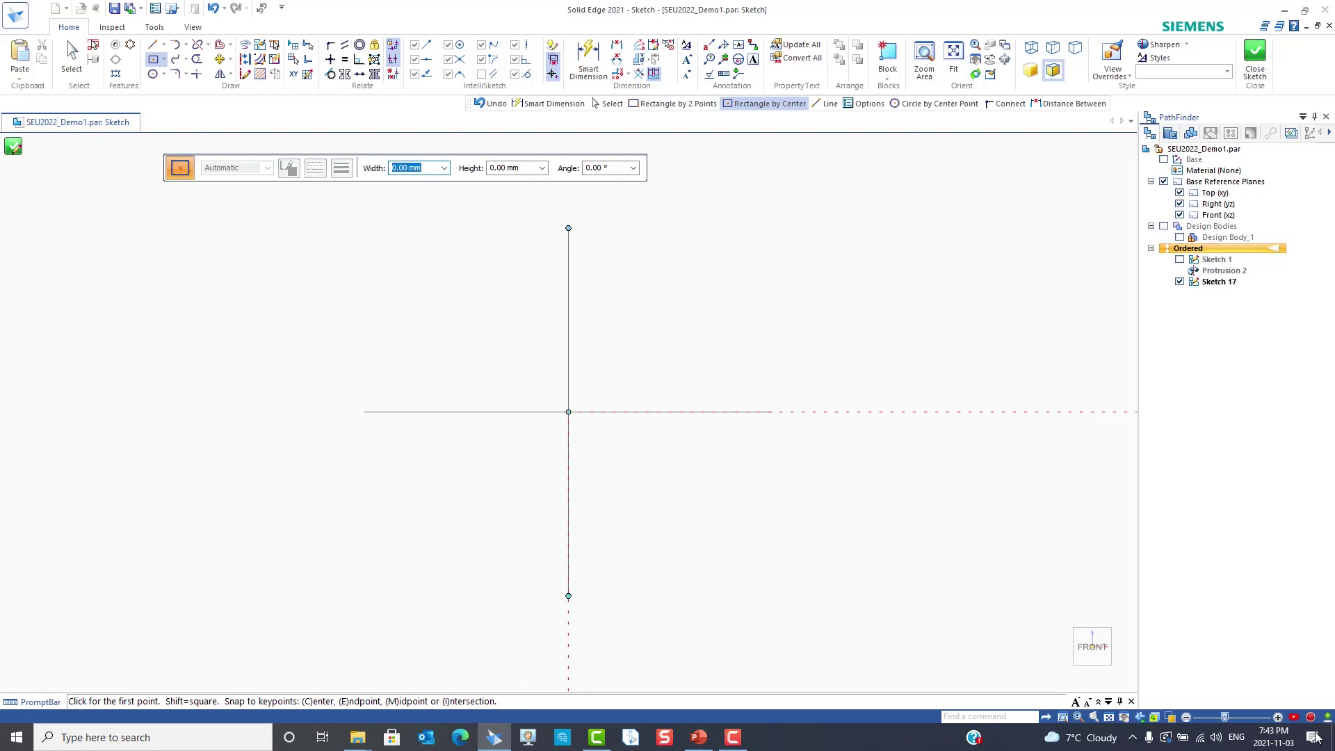
{"action": "left_click", "coordinate": [1122, 720]}
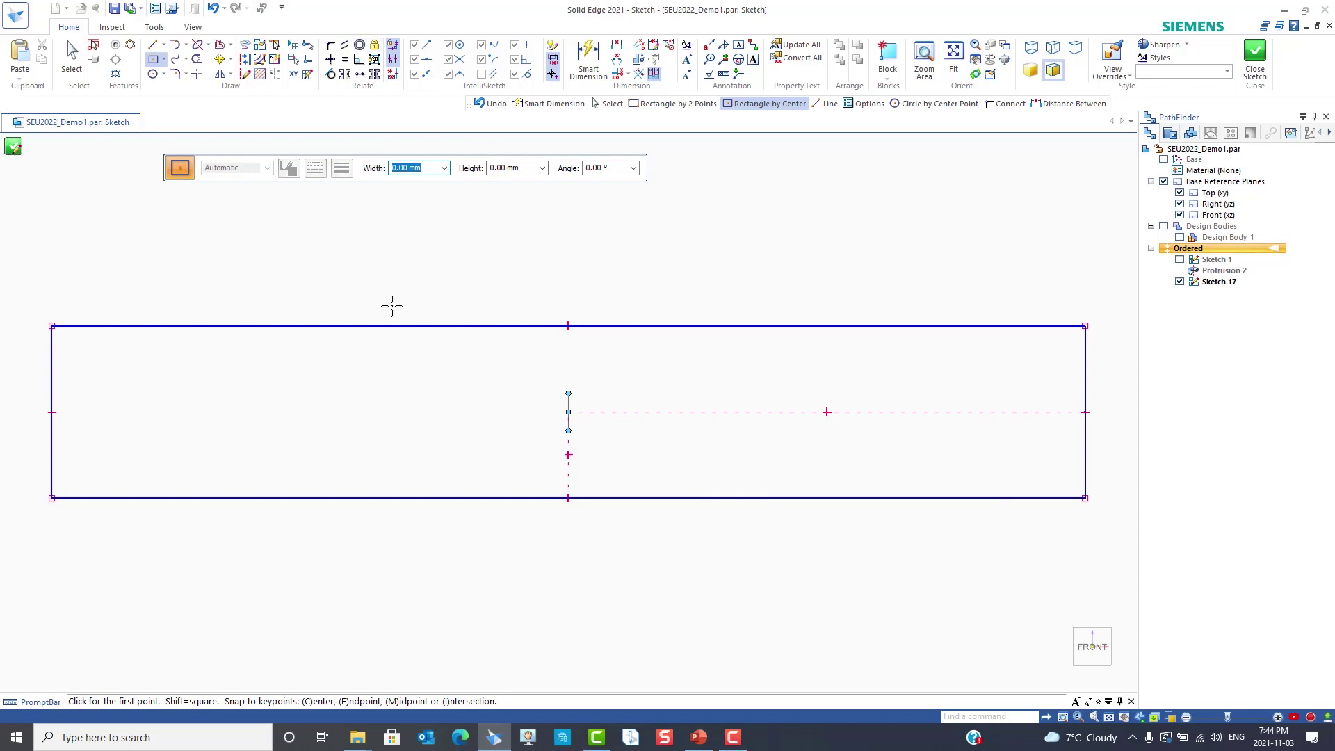
Undo the 3000 by 500 mm rectangle and leave the Front plane sketch
{"action": "left_click", "coordinate": [213, 12]}
{"action": "left_click", "coordinate": [13, 148]}
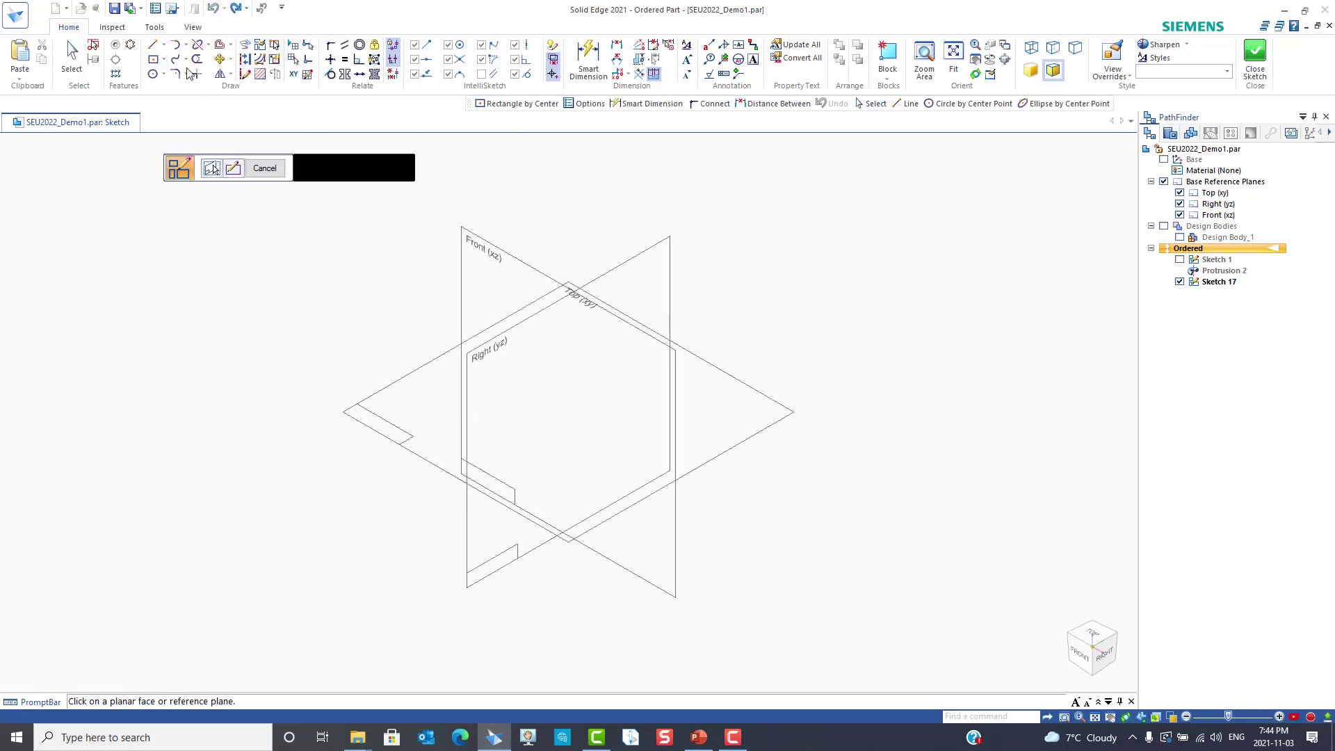
Set the reference plane size to 3000 mm in the Solid Edge options and apply it
{"action": "left_click", "coordinate": [156, 10]}
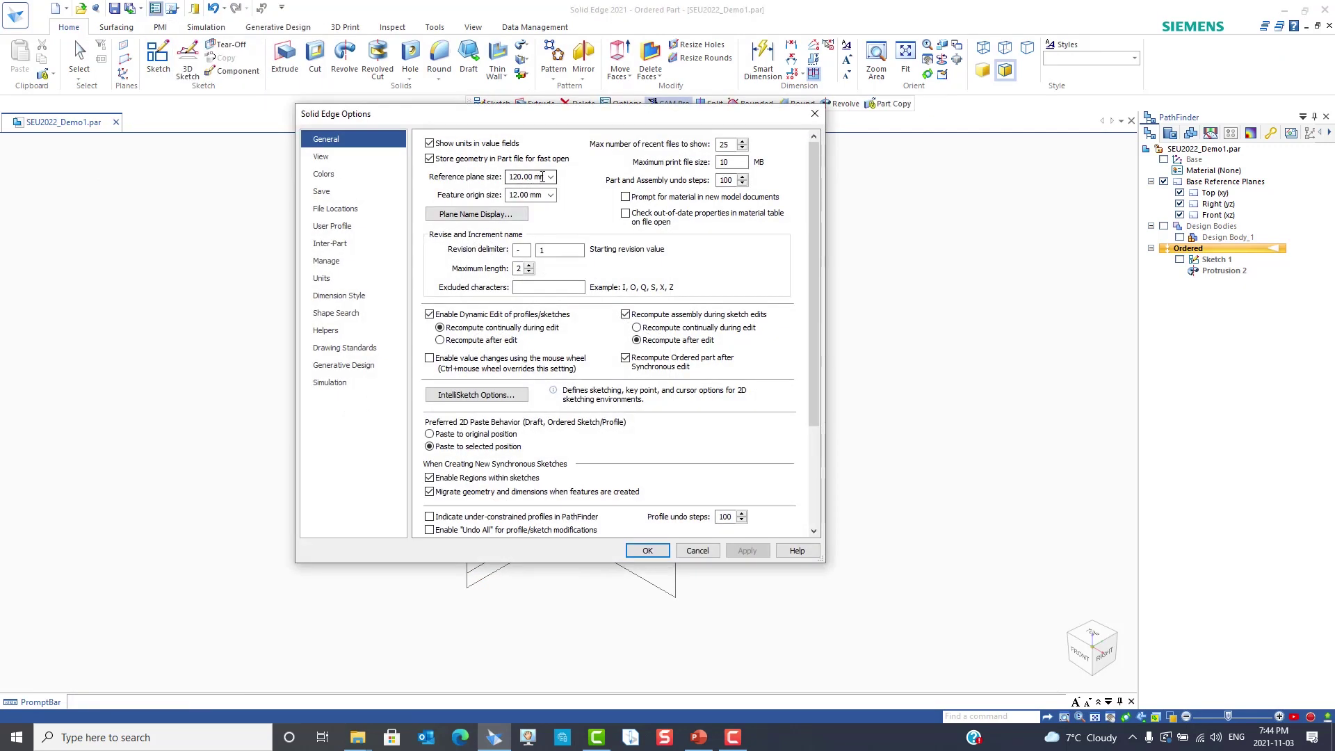
{"action": "left_click_drag", "start_coordinate": [508, 173], "coordinate": [540, 176]}
{"action": "type", "text": "300"}
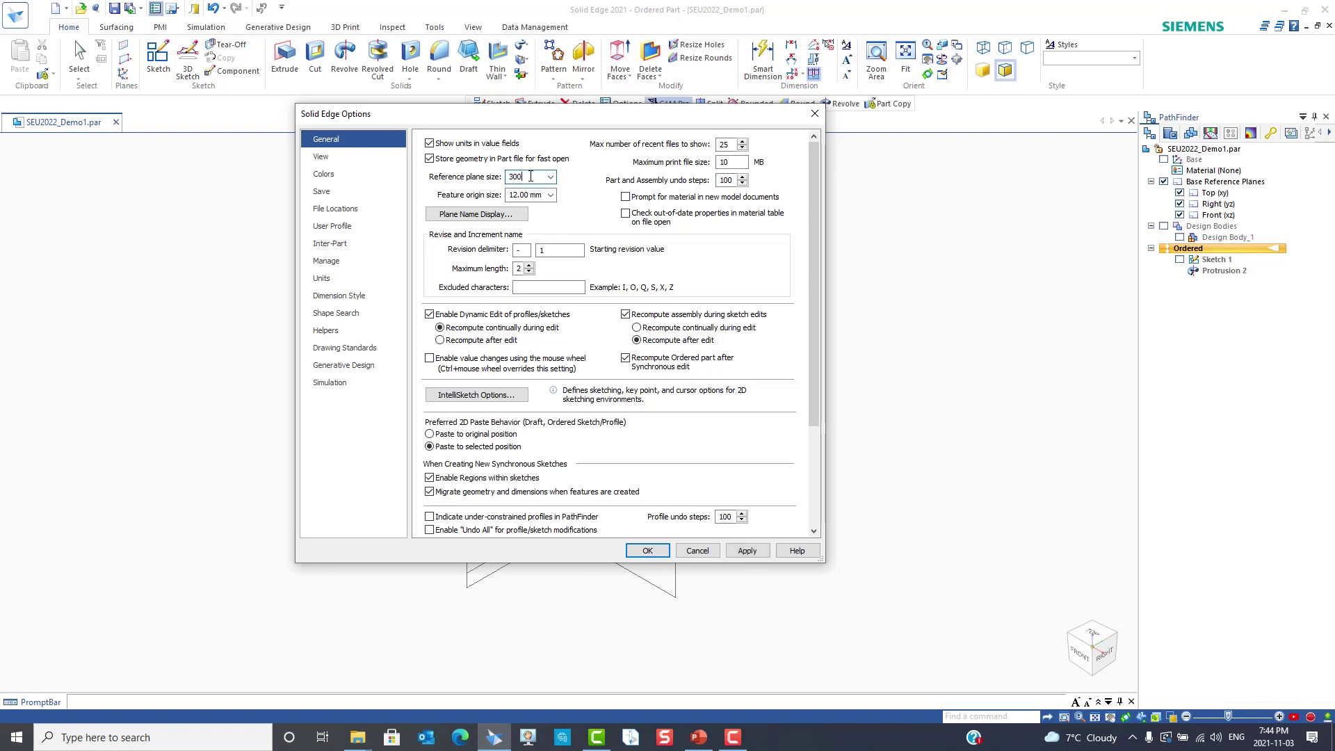
{"action": "type", "text": "0"}
{"action": "key", "text": "Return"}
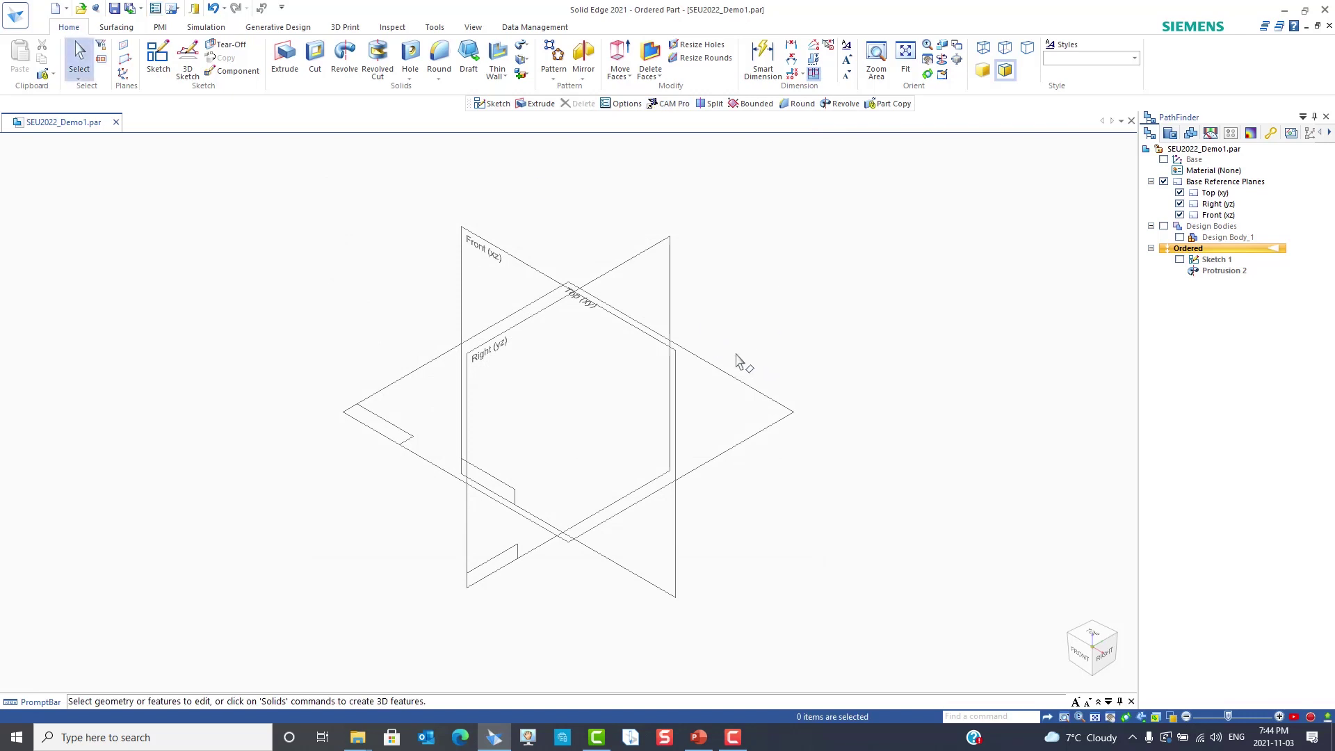
Create a new Front (xz) plane sketch with a 3000 mm wide, 500 mm high rectangle centred on the origin
{"action": "left_click", "coordinate": [159, 57]}
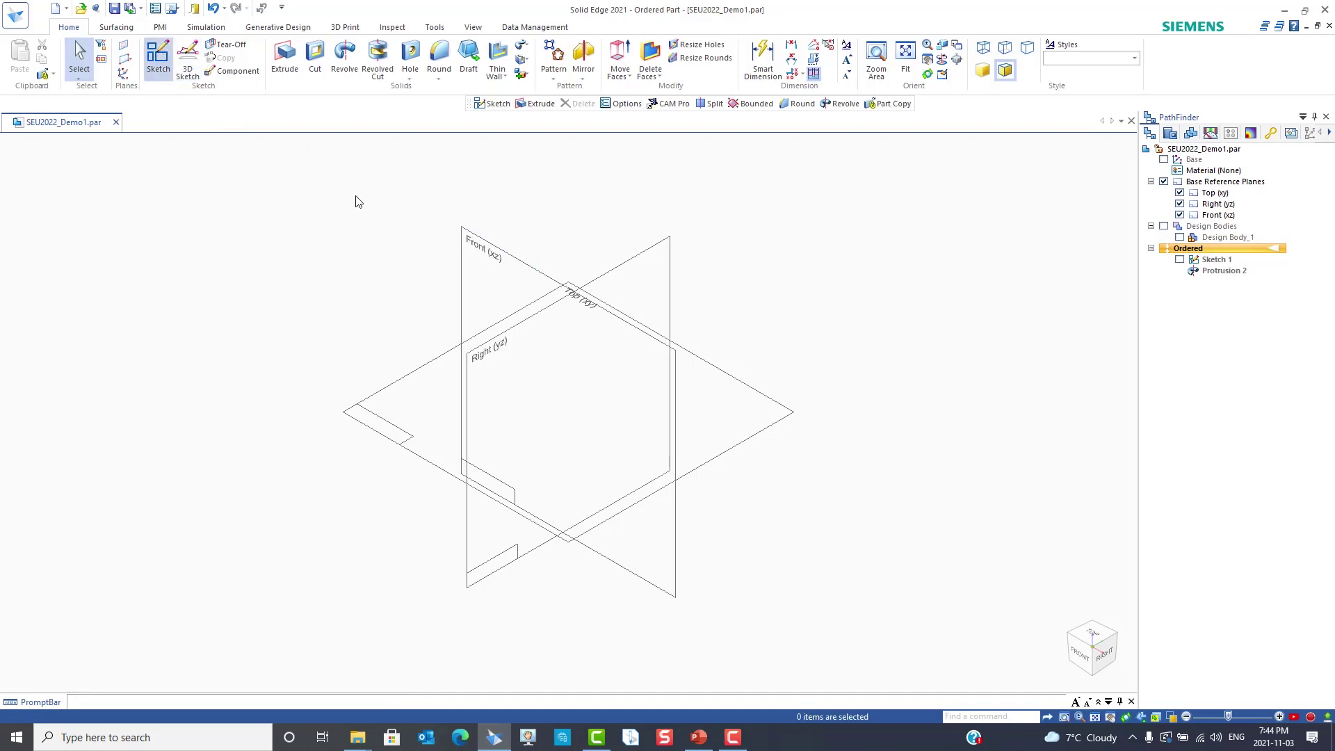
{"action": "left_click", "coordinate": [535, 272]}
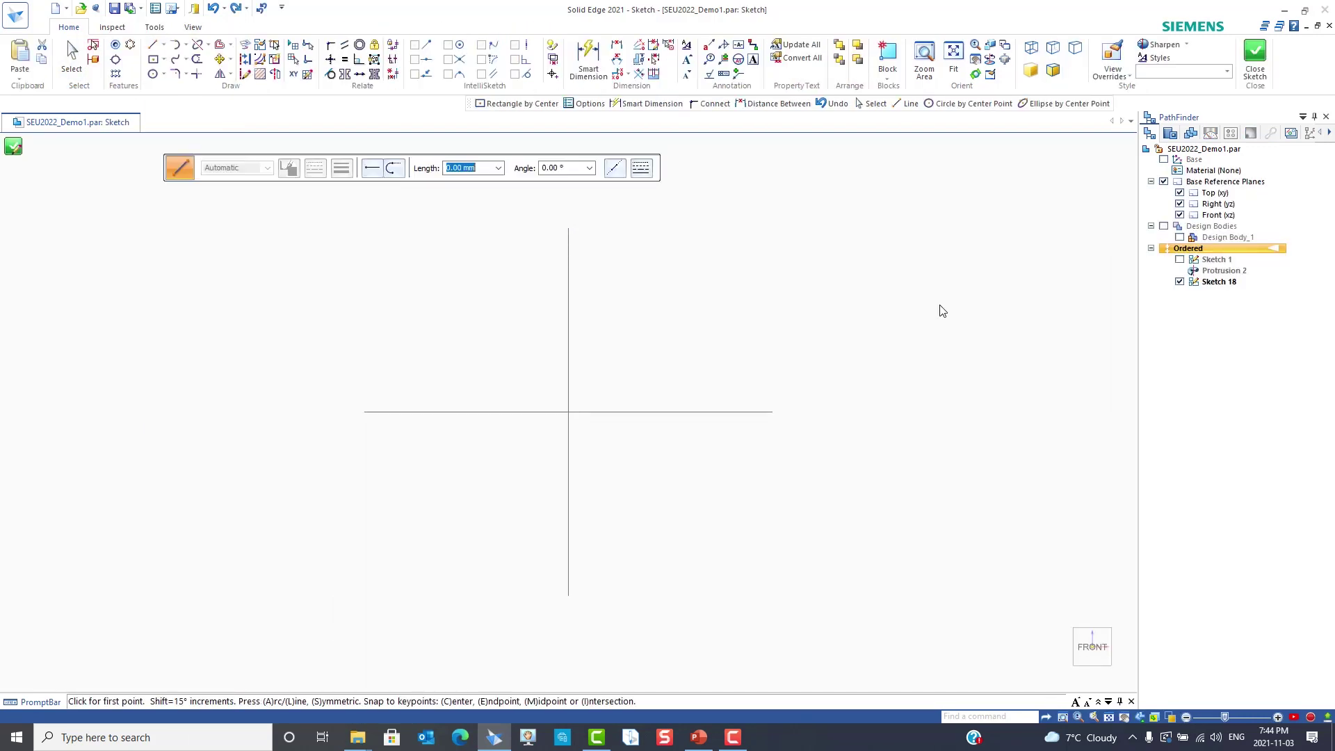
{"action": "left_click", "coordinate": [153, 59]}
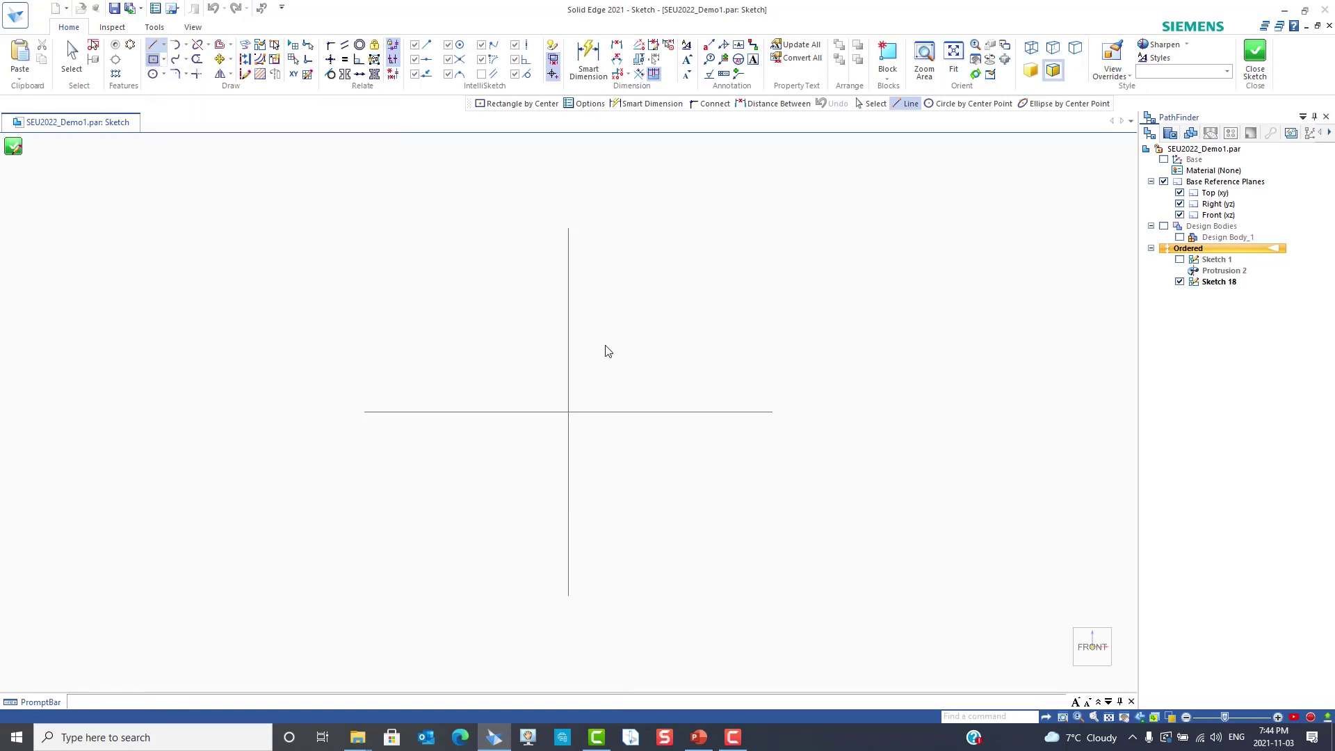
{"action": "left_click", "coordinate": [568, 412]}
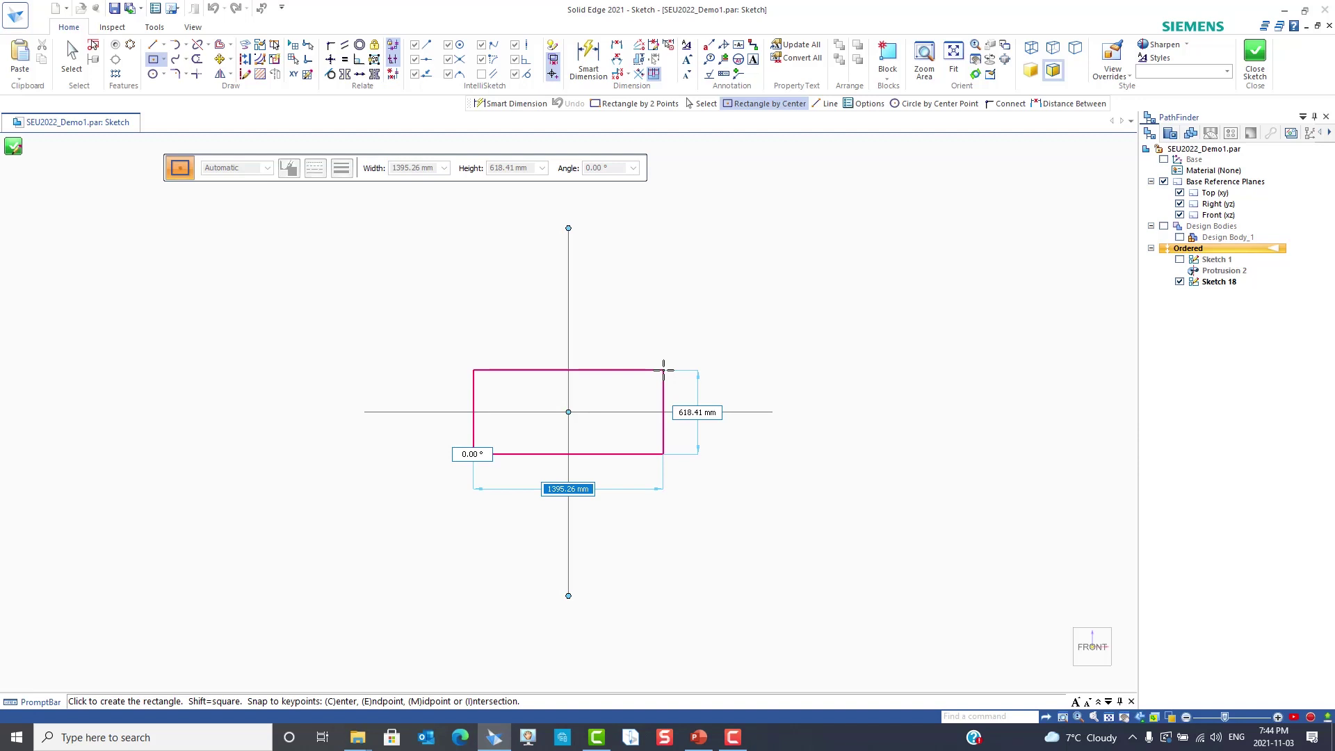
{"action": "type", "text": "3000"}
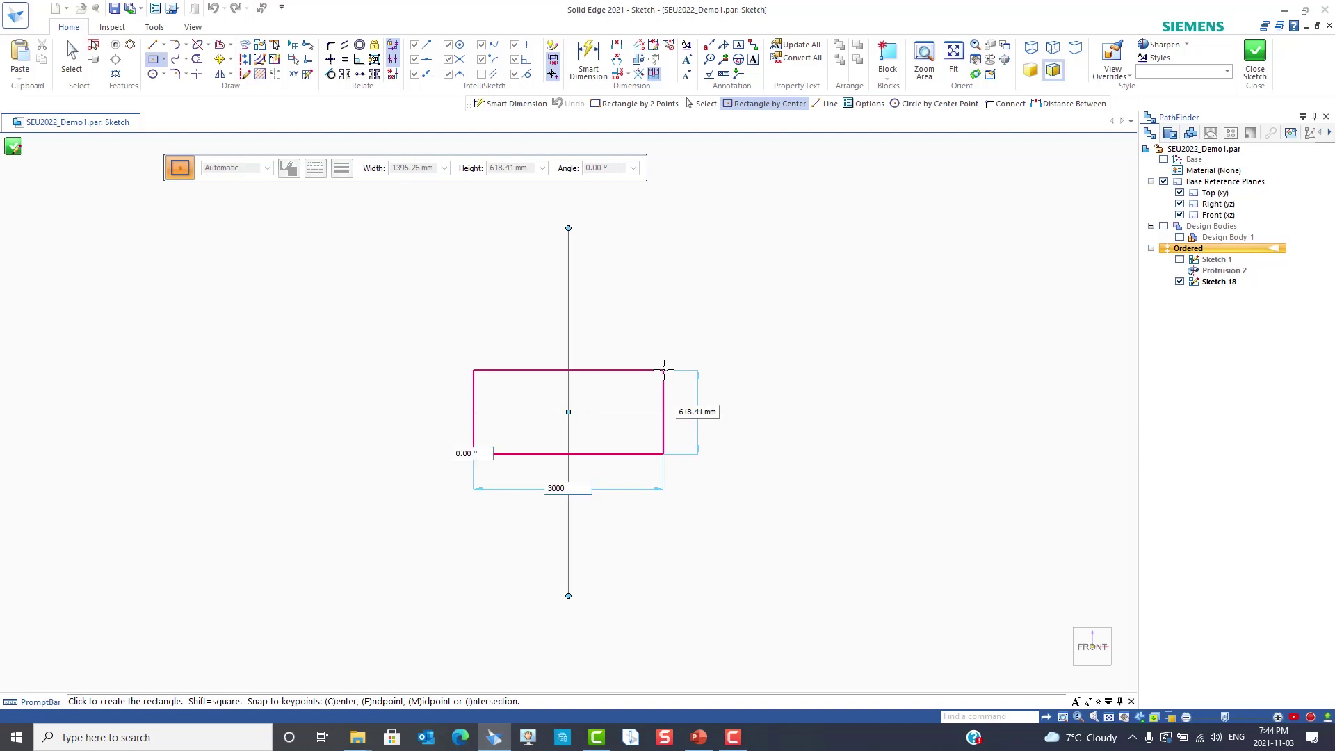
{"action": "key", "text": "Tab"}
{"action": "type", "text": "5"}
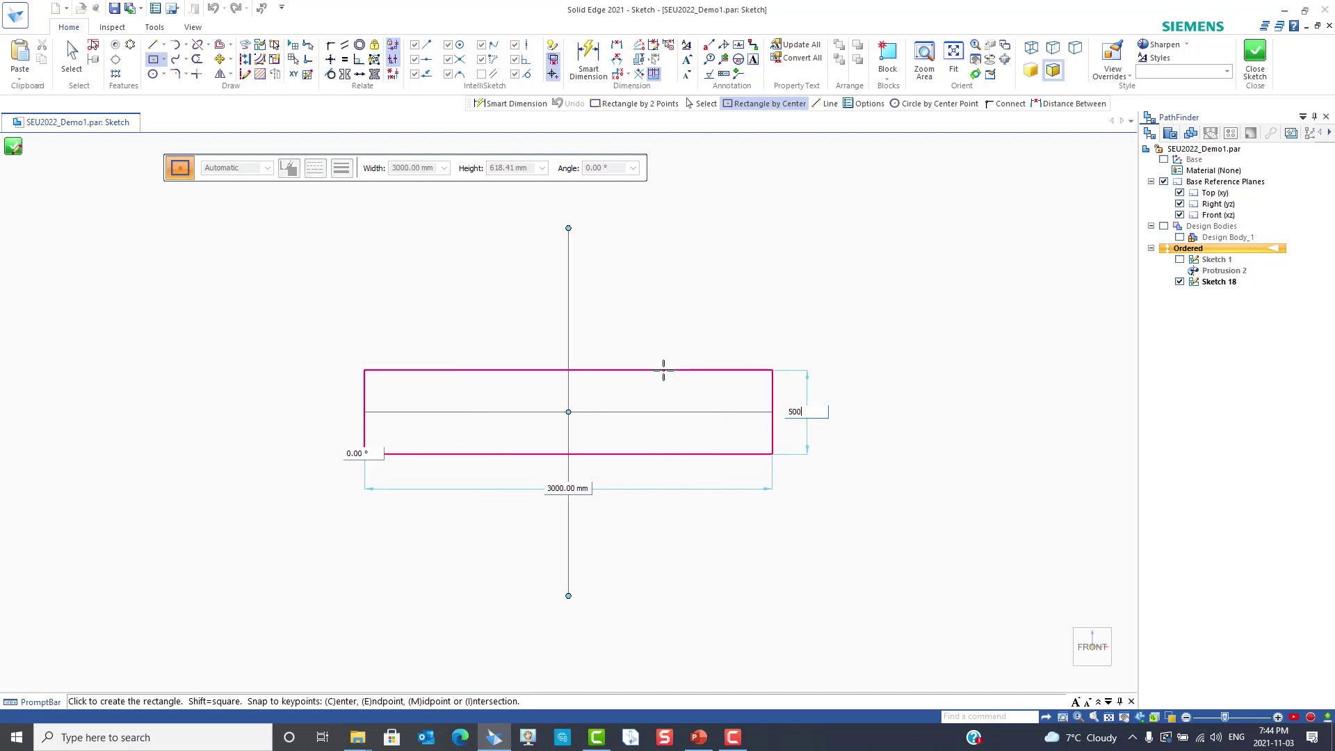
{"action": "key", "text": "Tab"}
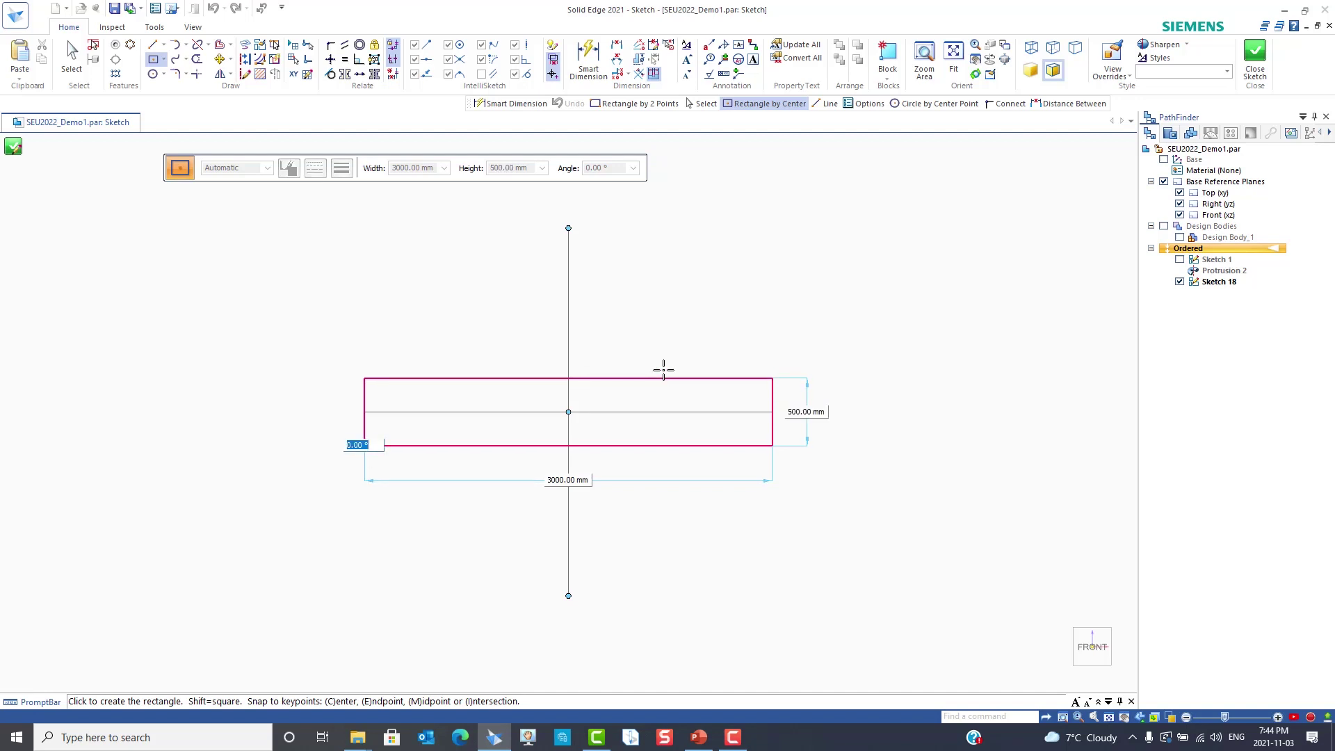
{"action": "key", "text": "Return"}
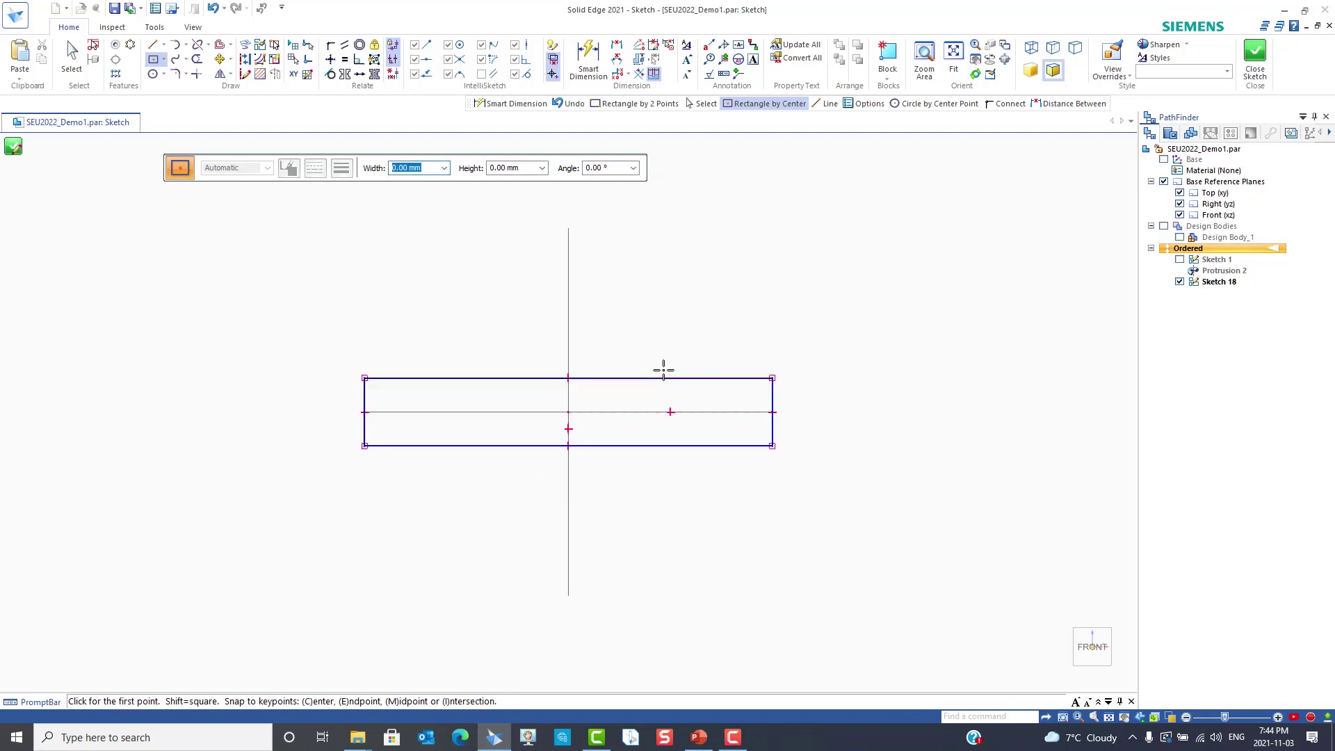
Undo the centred rectangle and exit the sketch
{"action": "left_click", "coordinate": [212, 14]}
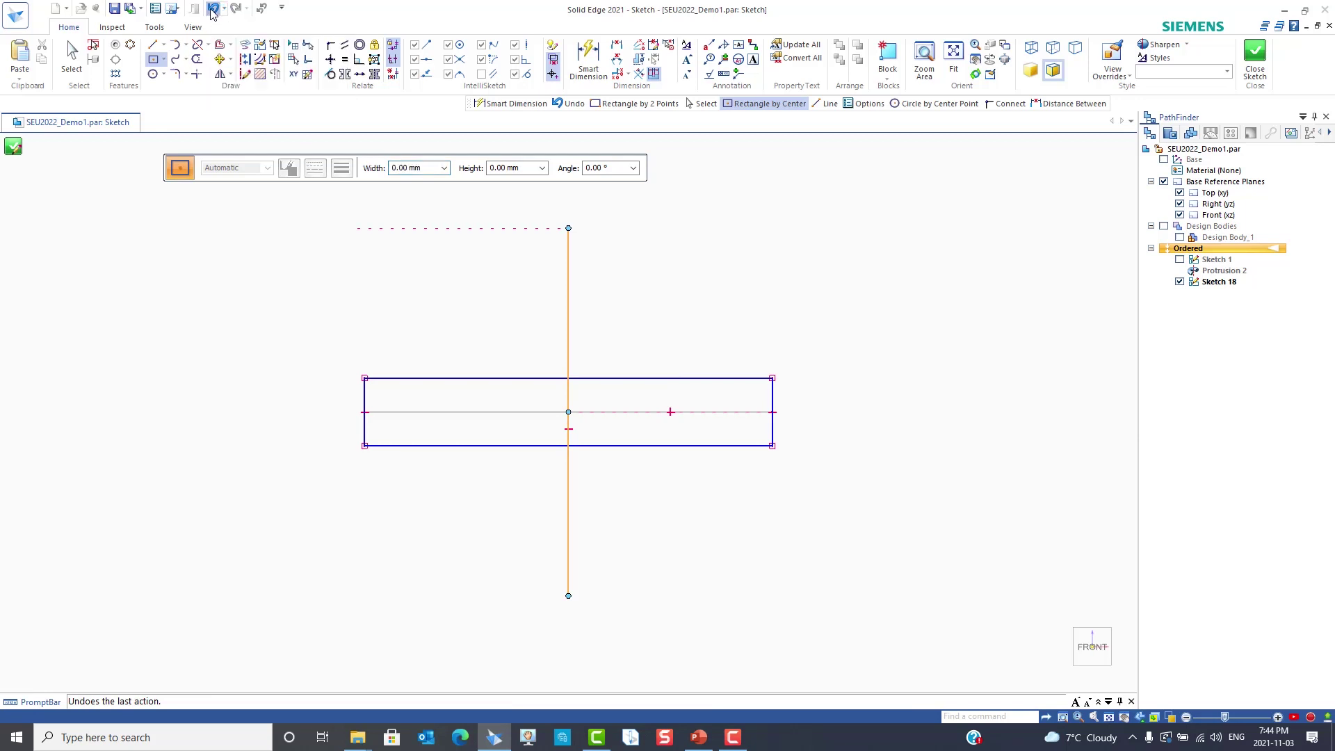
{"action": "left_click", "coordinate": [13, 147]}
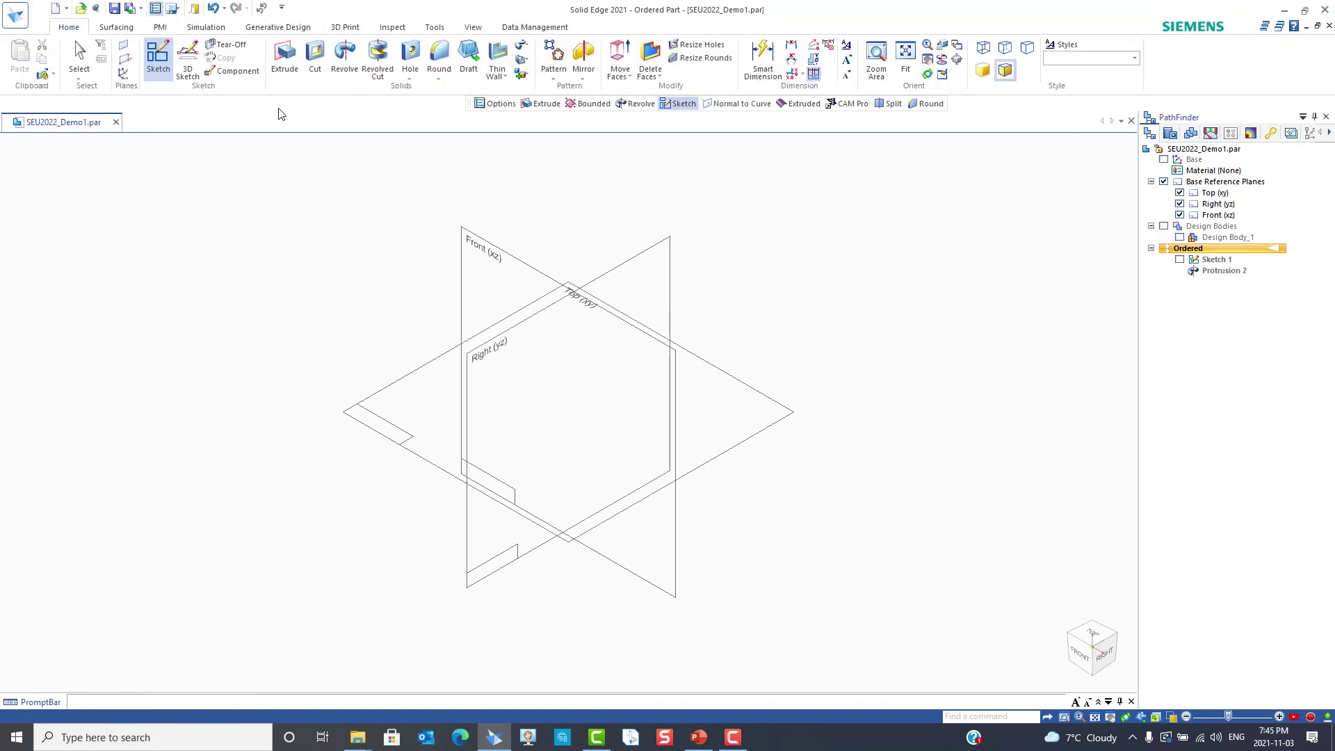
Set the reference plane size to 120 mm in the Solid Edge options and accept the change
{"action": "left_click", "coordinate": [496, 103]}
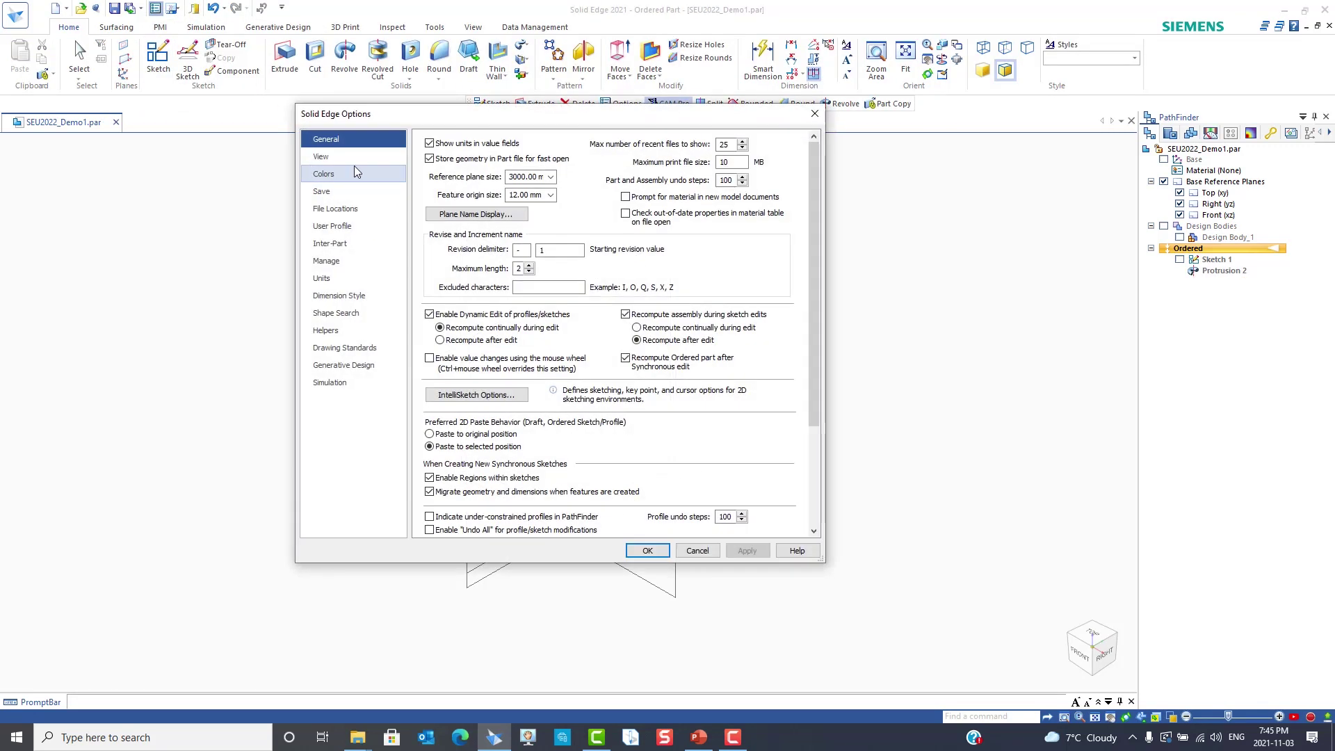
{"action": "left_click", "coordinate": [549, 178]}
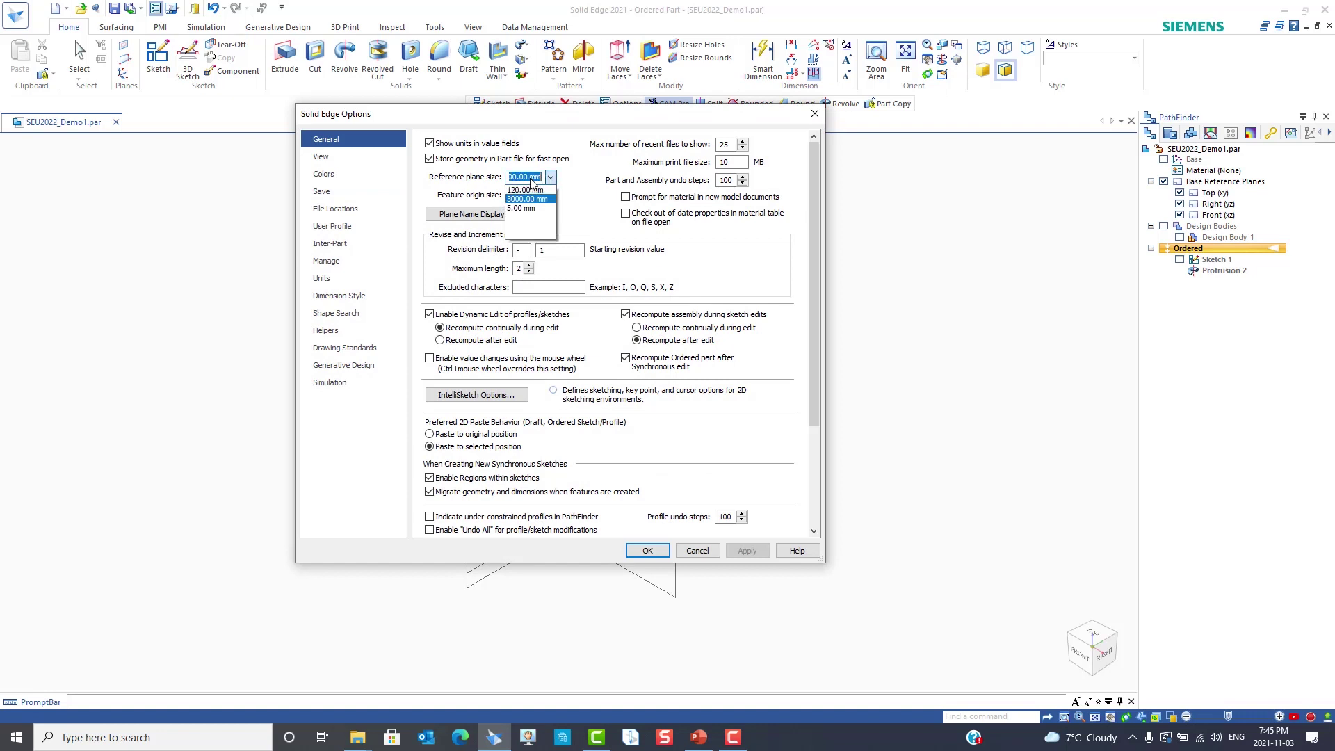
{"action": "left_click", "coordinate": [526, 189]}
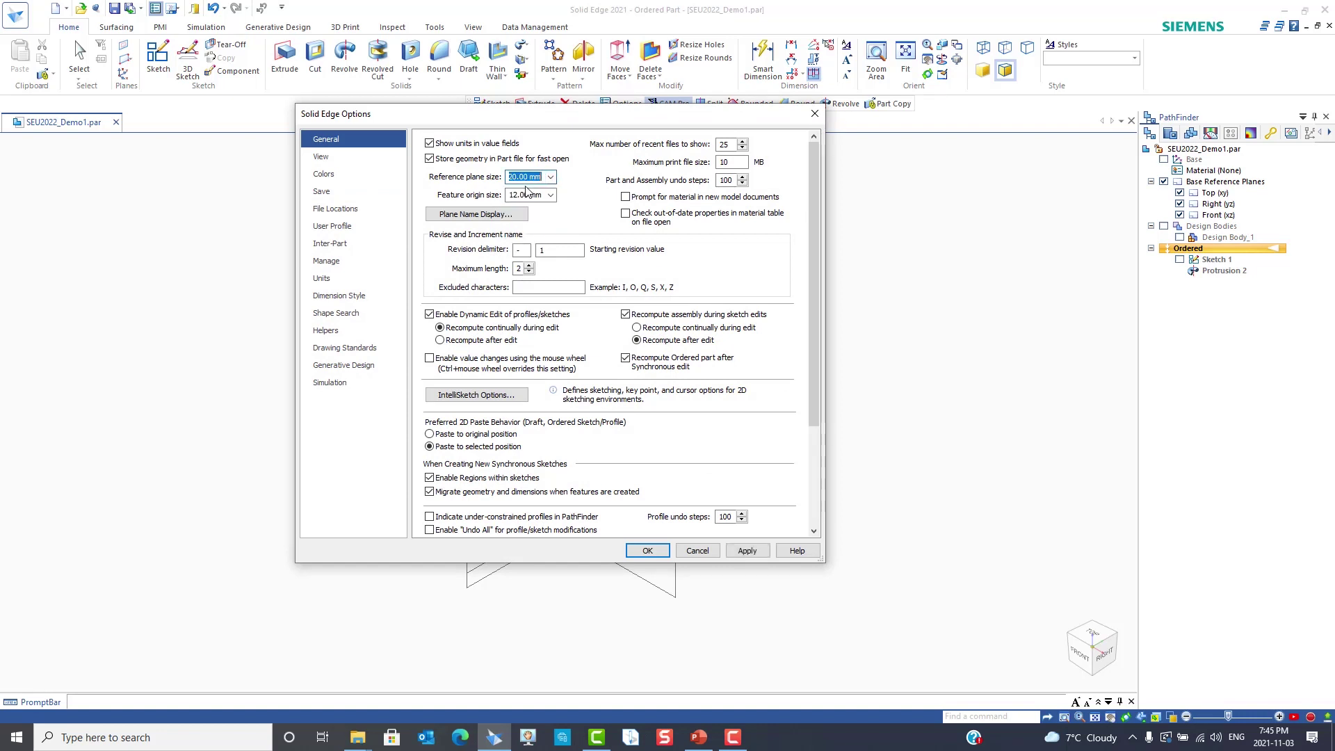
{"action": "left_click", "coordinate": [759, 552]}
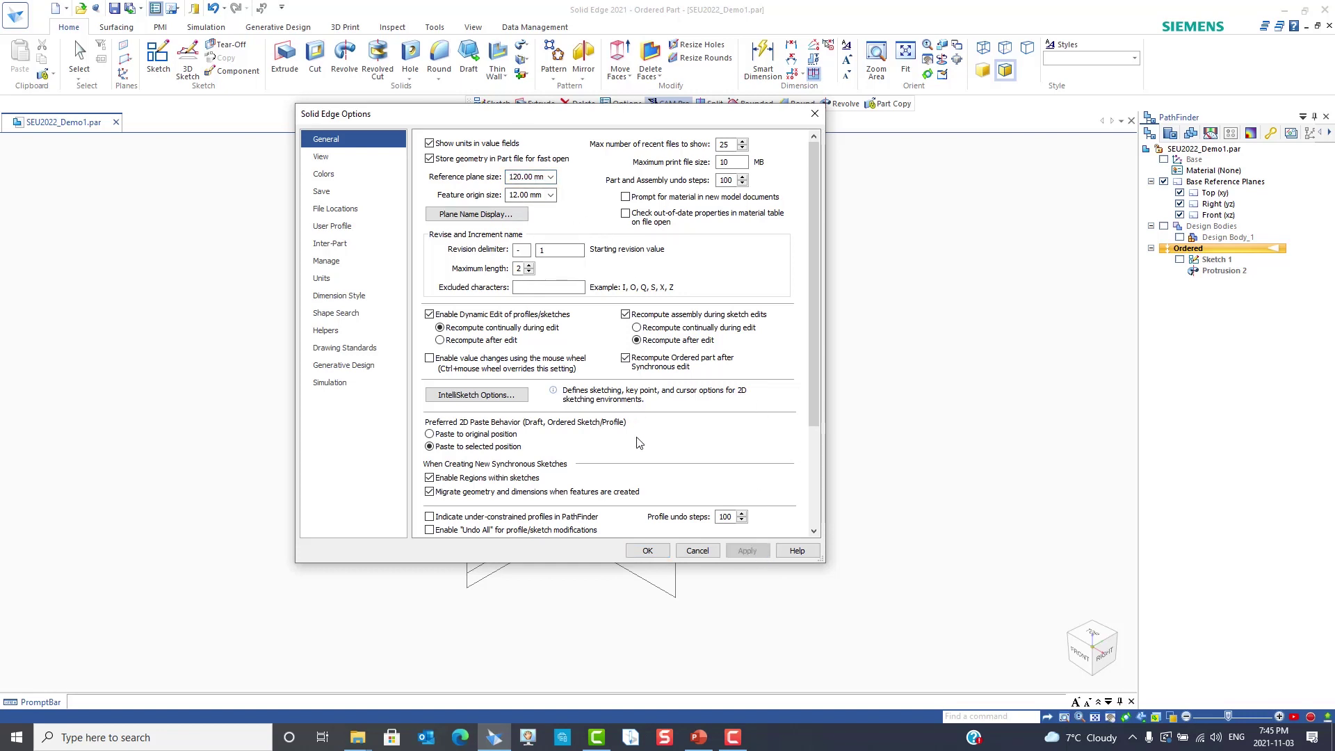
{"action": "left_click", "coordinate": [647, 550]}
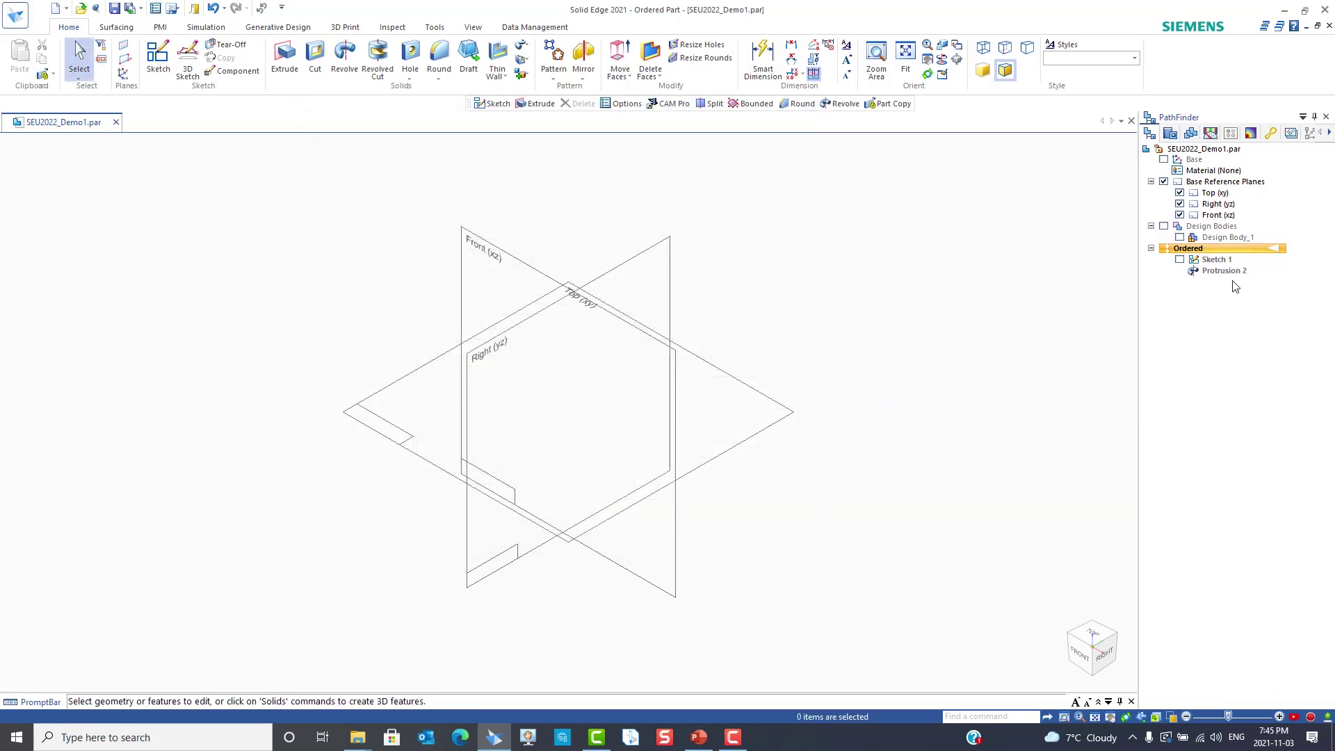
Show the hidden Design Body_1 together with the base reference planes
{"action": "left_click", "coordinate": [1180, 237]}
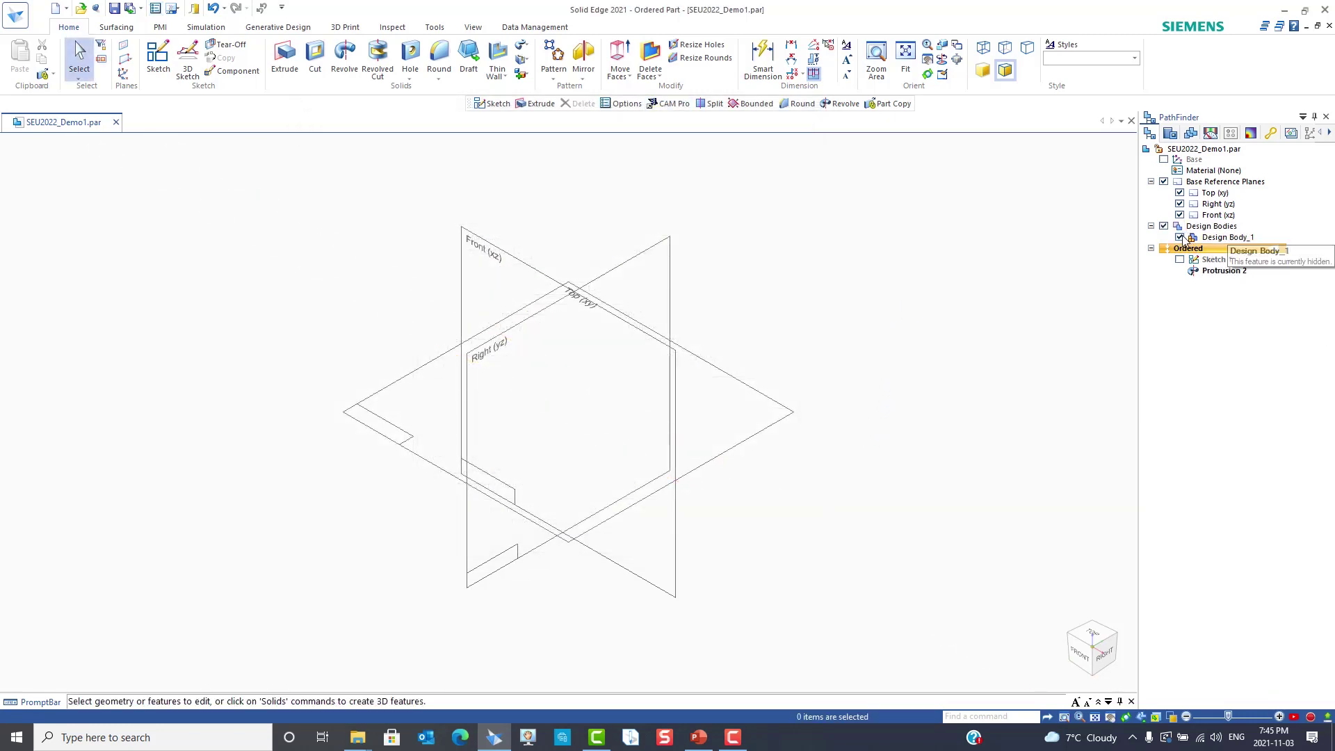
{"action": "scroll", "coordinate": [897, 389], "scroll_direction": "down", "scroll_amount": 5}
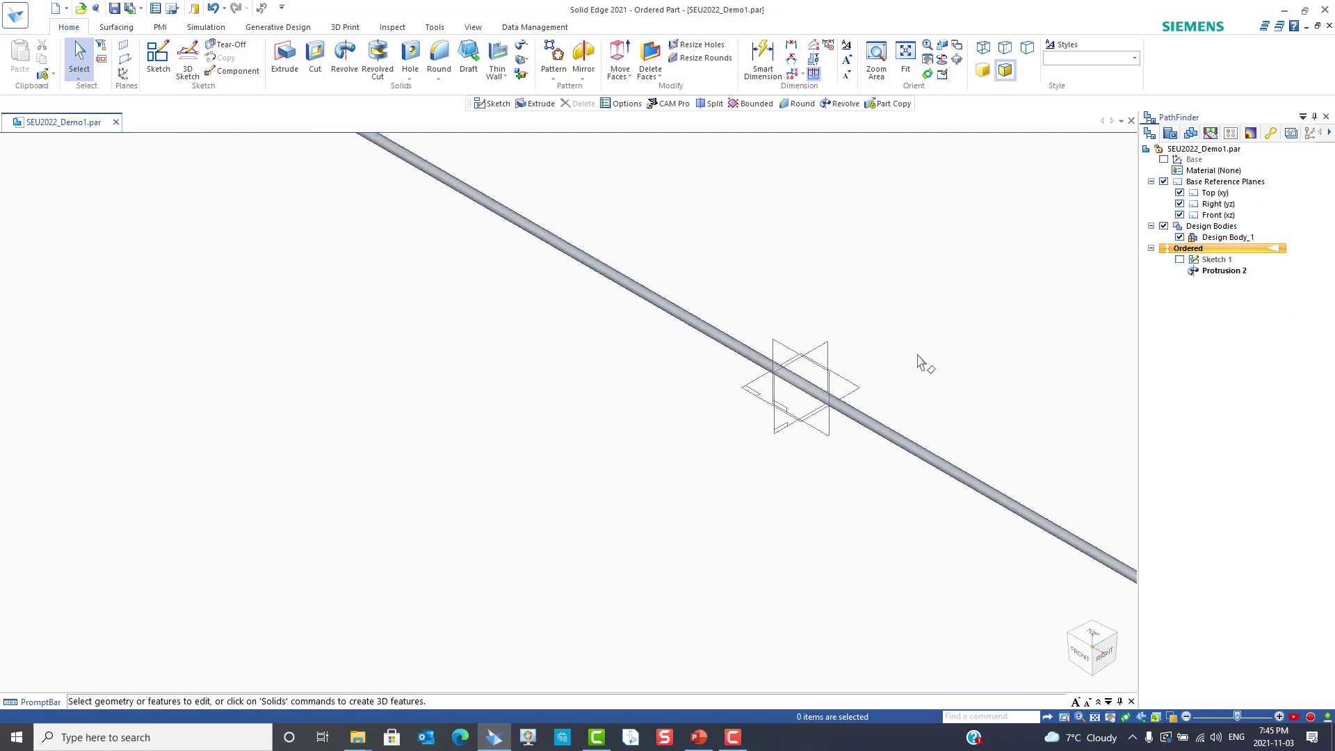
Open an Extrude profile sketch on the Top (xy) plane, compare the reference plane size with the long bar, and exit the sketch
{"action": "key", "text": "ctrl+f"}
{"action": "scroll", "coordinate": [561, 536], "scroll_direction": "down", "scroll_amount": 2}
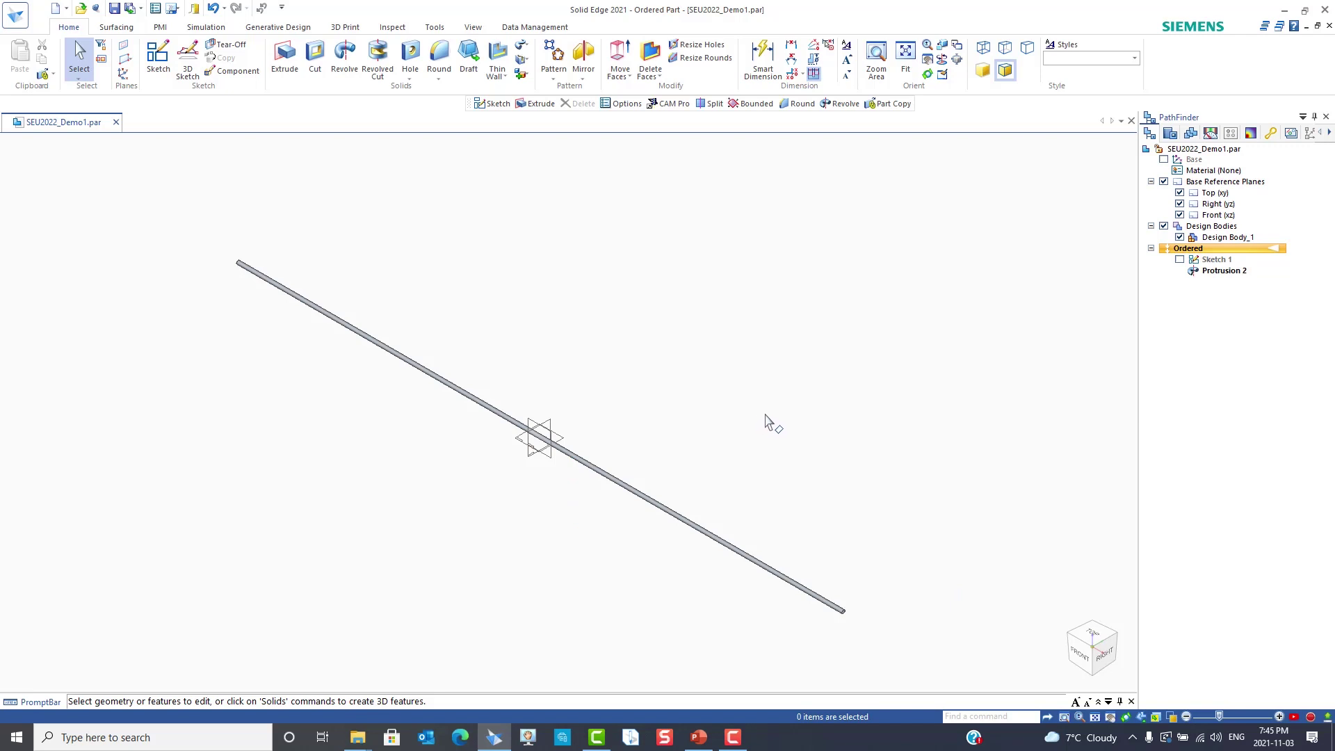
{"action": "left_click", "coordinate": [288, 61]}
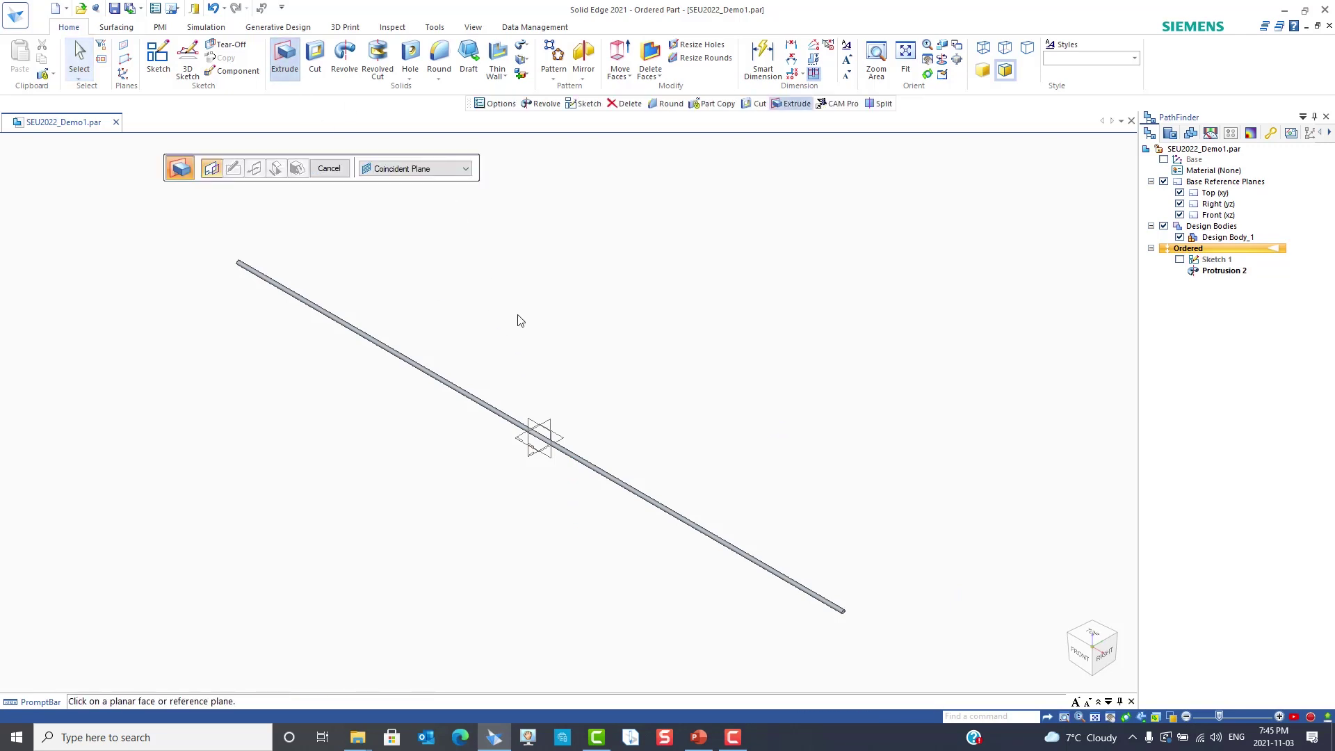
{"action": "left_click", "coordinate": [565, 443]}
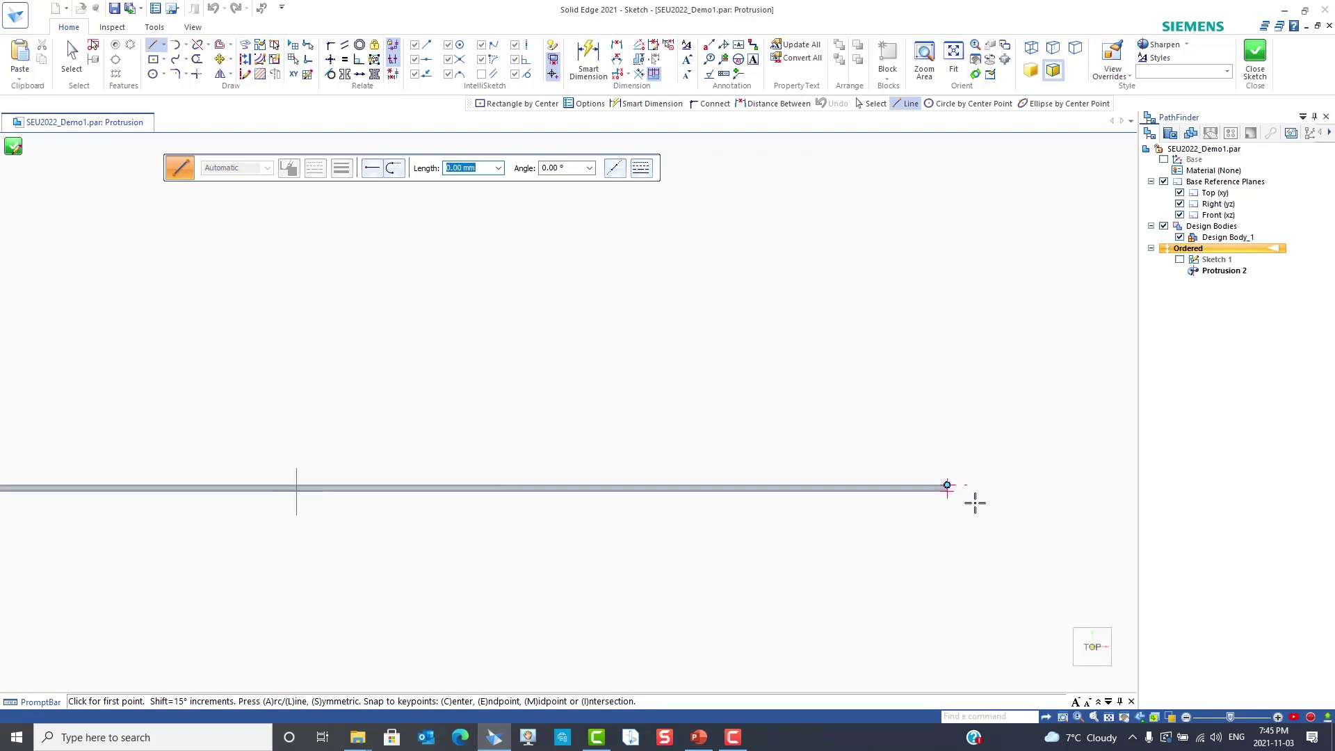
{"action": "scroll", "coordinate": [983, 488], "scroll_direction": "up", "scroll_amount": 1}
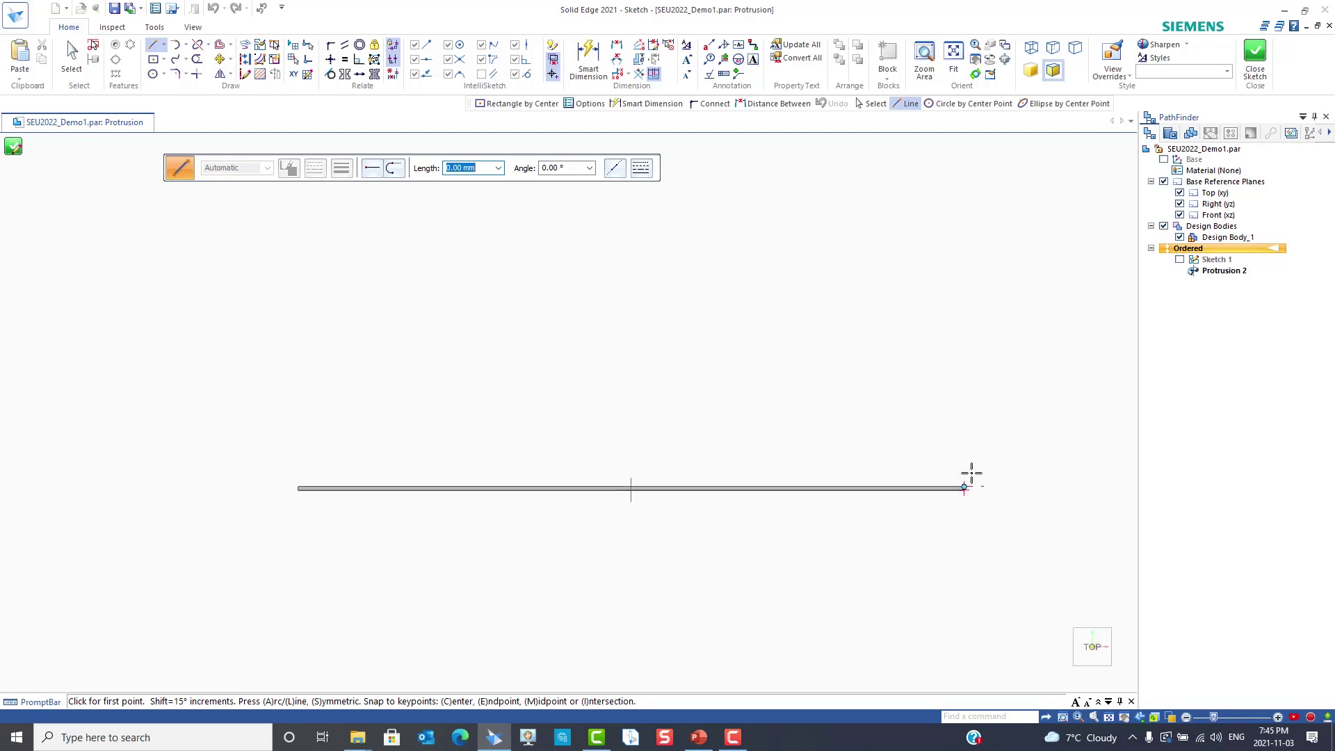
{"action": "left_click", "coordinate": [12, 149]}
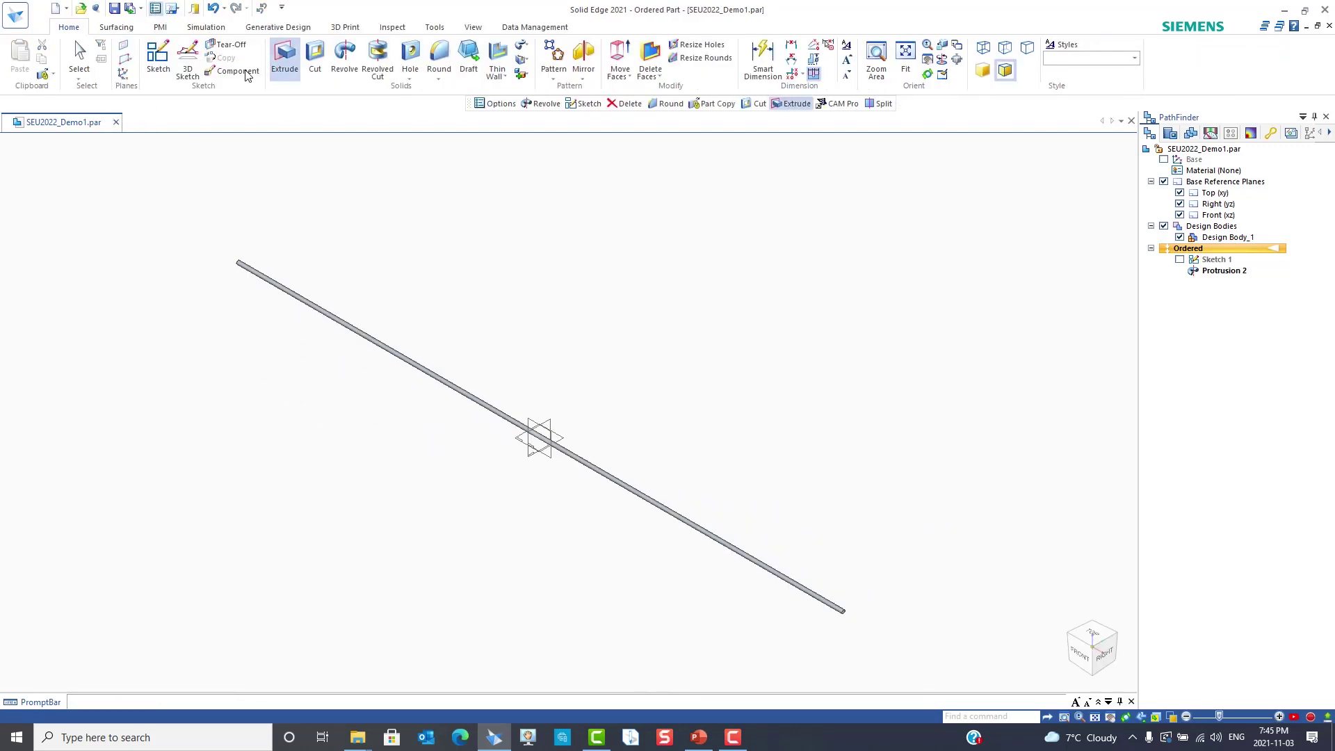
Set the reference plane size to 3000 mm in the Solid Edge options and open an Extrude profile sketch on the Top (xy) plane
{"action": "left_click", "coordinate": [495, 103]}
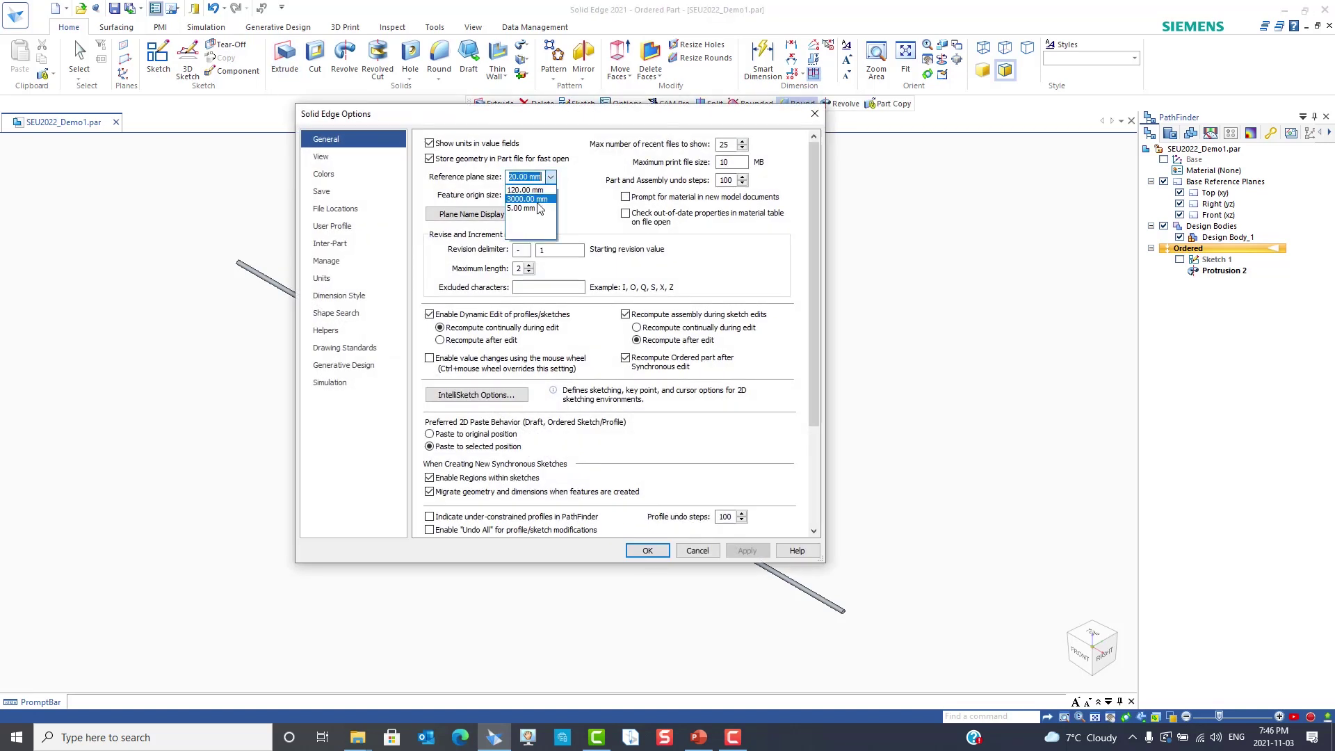
{"action": "left_click", "coordinate": [526, 200]}
{"action": "left_click", "coordinate": [648, 551]}
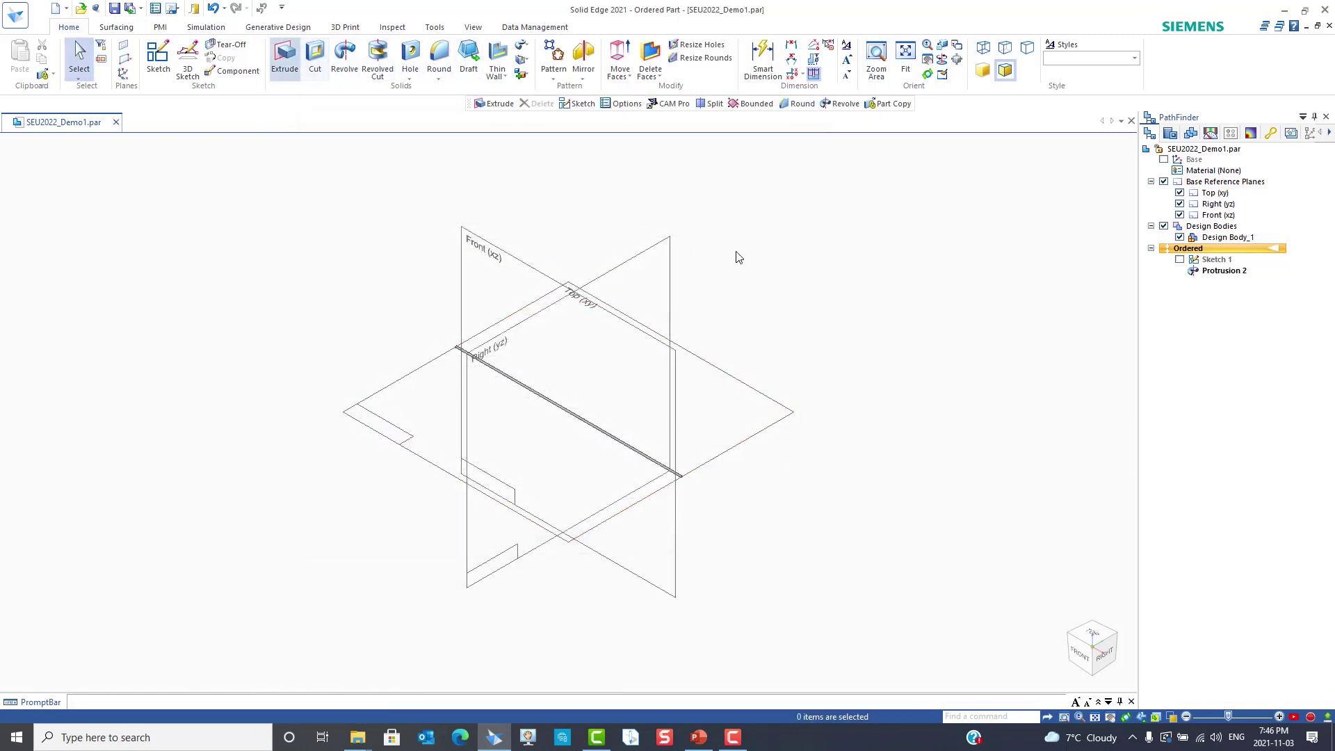
{"action": "left_click", "coordinate": [758, 434]}
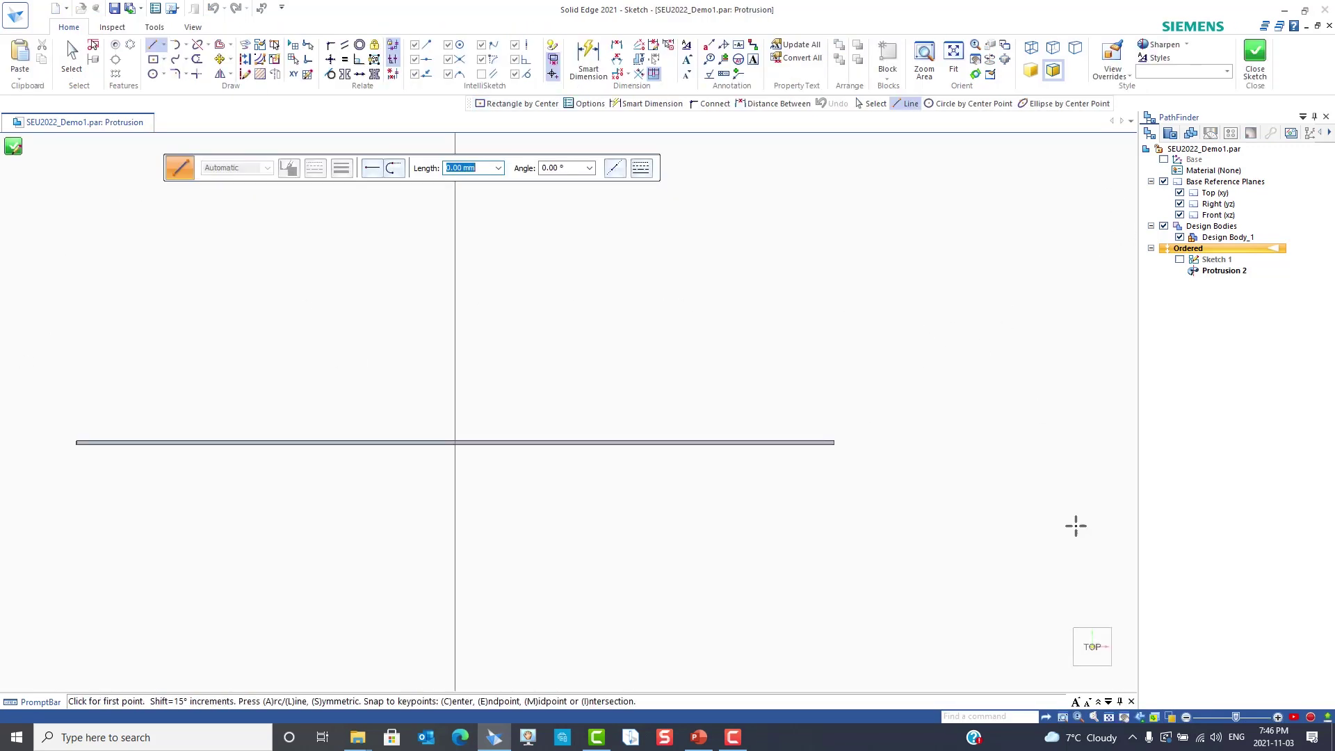
{"action": "mouse_move", "coordinate": [981, 520]}
{"action": "middle_mouse_down"}
{"action": "mouse_move", "coordinate": [934, 596]}
{"action": "mouse_move", "coordinate": [898, 534]}
{"action": "mouse_move", "coordinate": [862, 540]}
{"action": "mouse_move", "coordinate": [938, 539]}
{"action": "middle_mouse_up"}
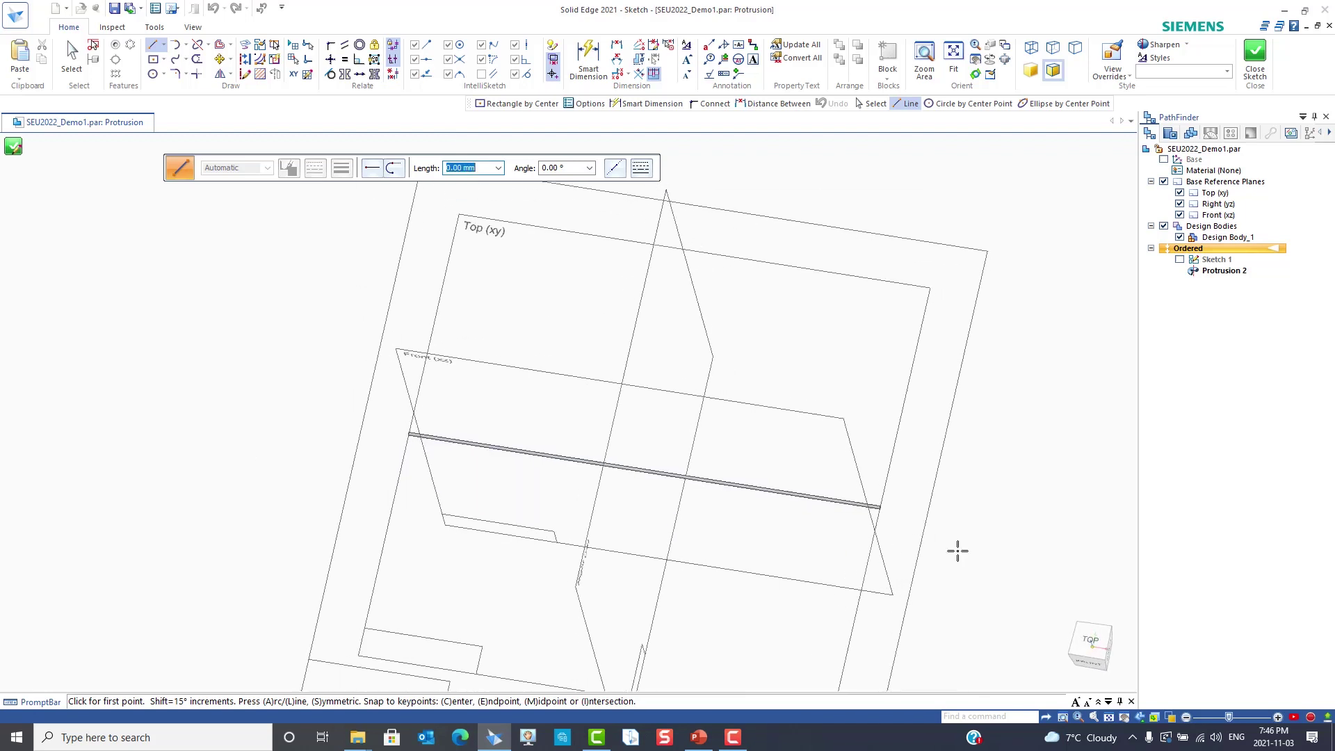
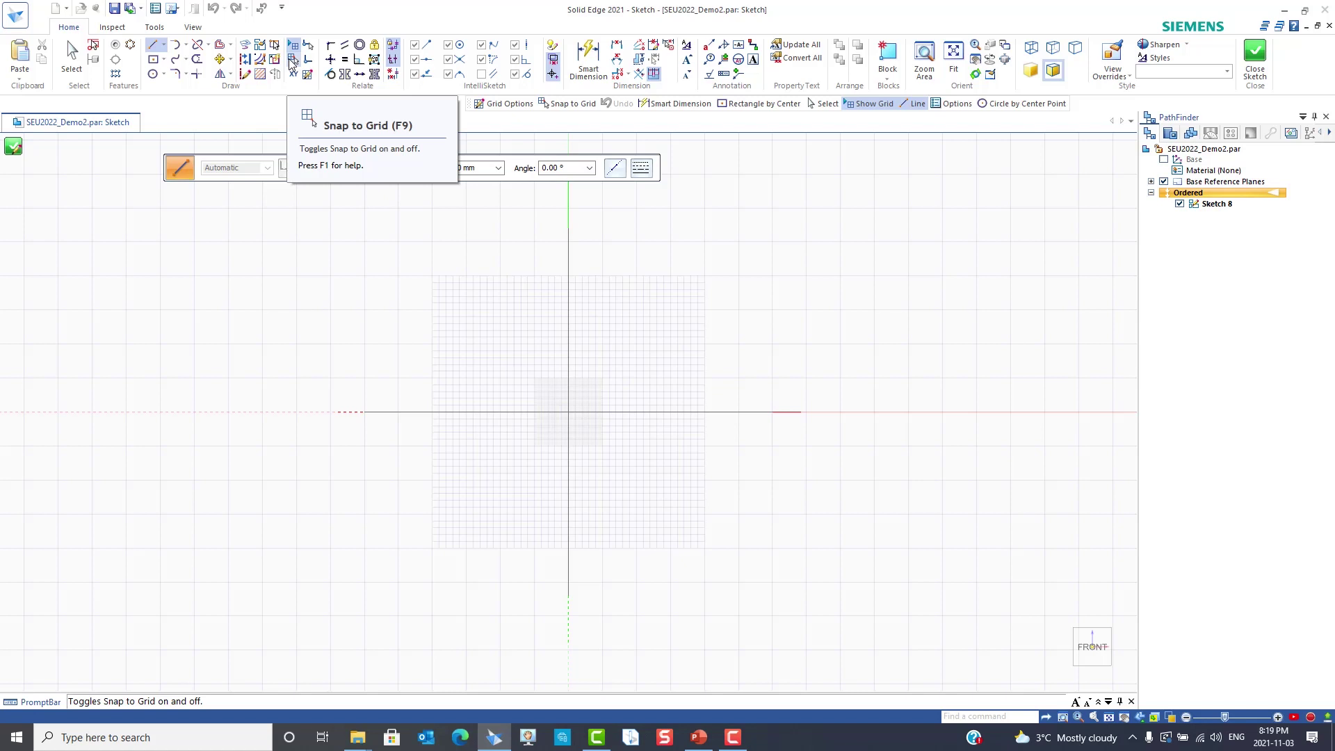
Enable XY Key-in, reposition the grid origin to the upper part of the vertical plane line, and return it to the sketch origin
{"action": "left_click", "coordinate": [295, 75]}
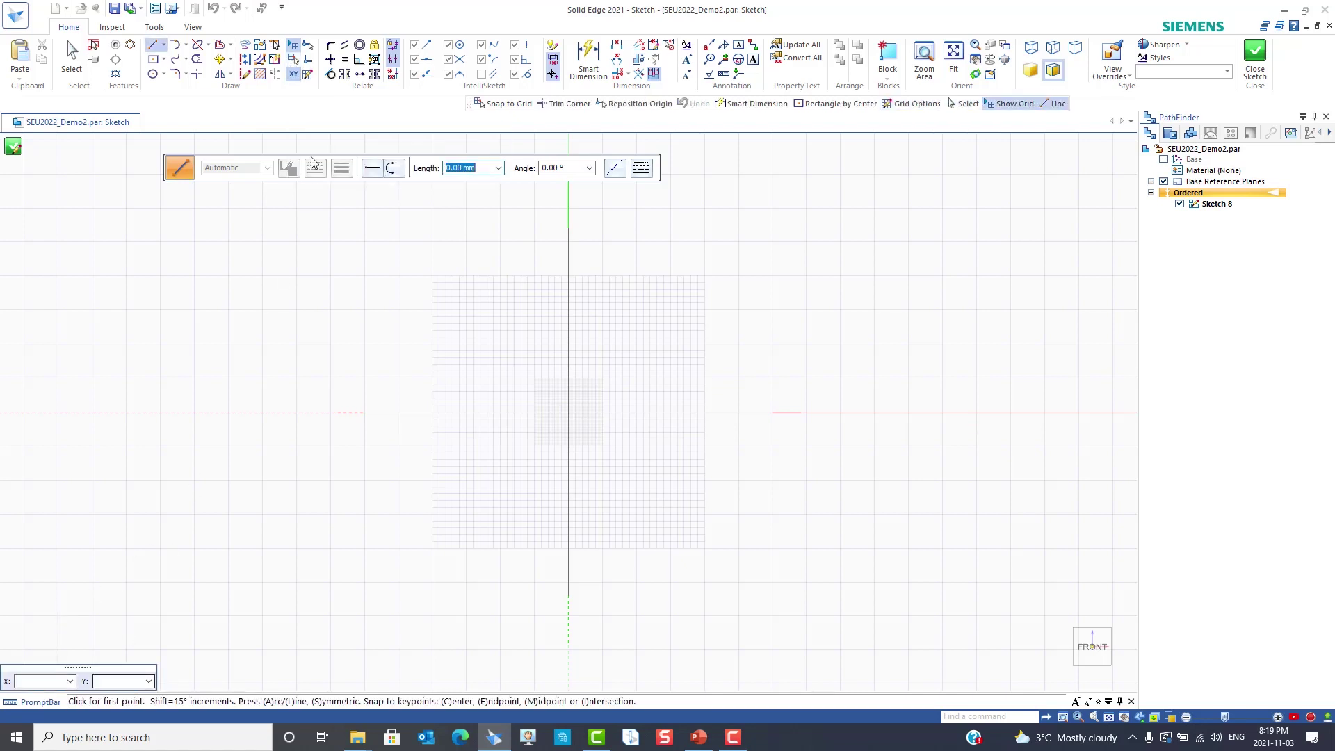
{"action": "left_click", "coordinate": [310, 47]}
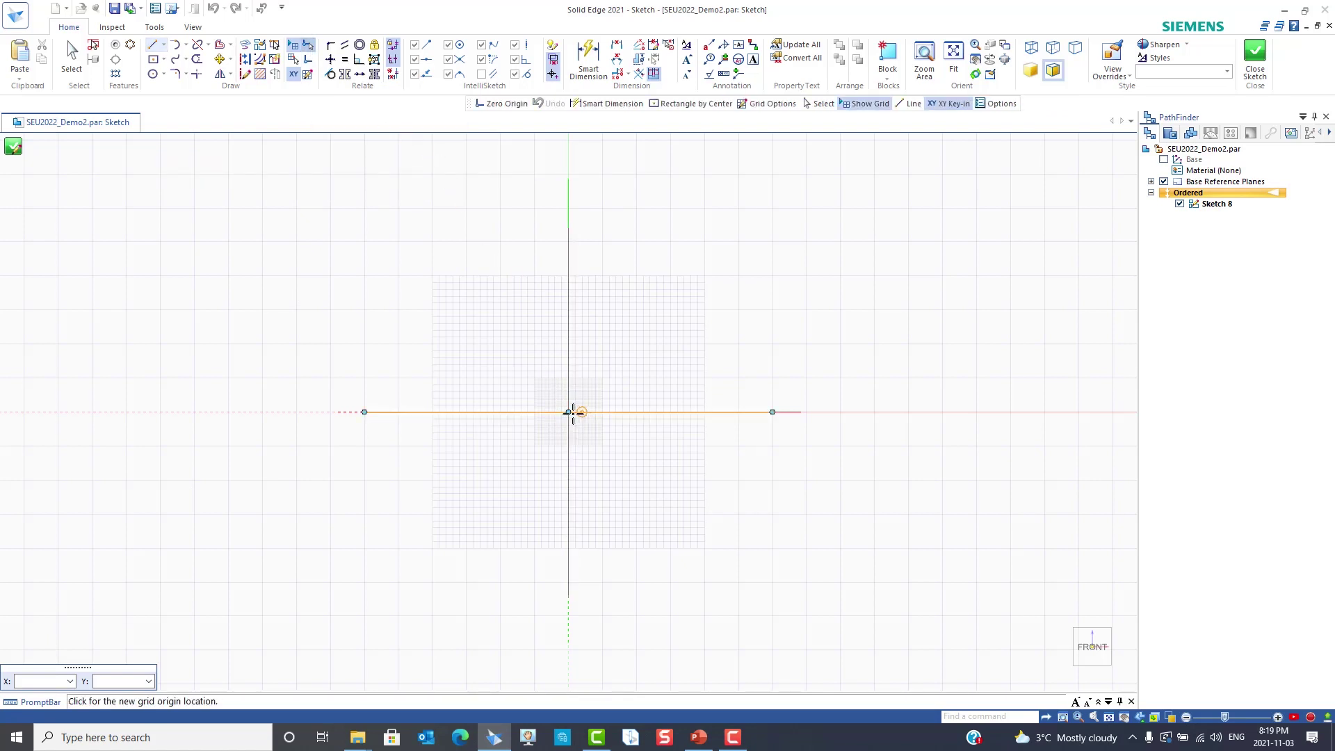
{"action": "left_click", "coordinate": [625, 237]}
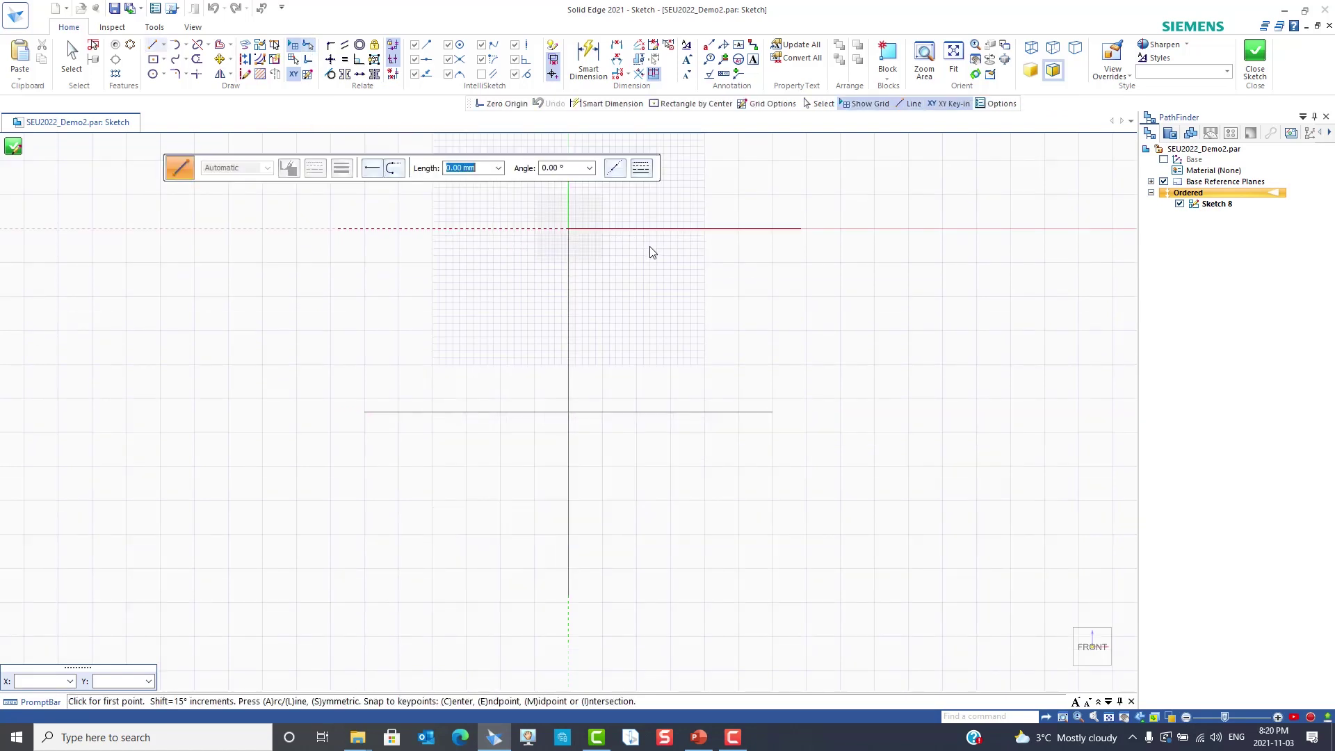
{"action": "left_click", "coordinate": [293, 74]}
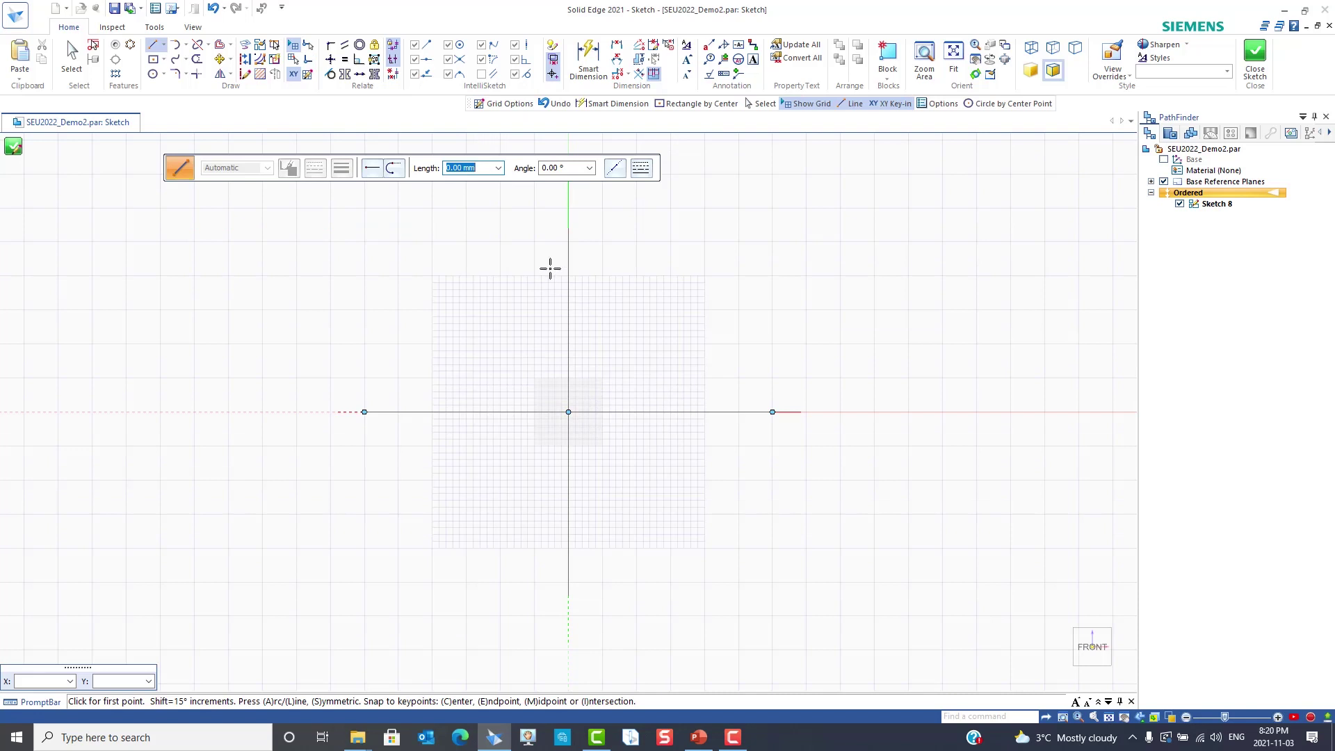
Enable snap to grid, alignment lines and coordinate readouts in the Grid Options and accept them
{"action": "left_click", "coordinate": [308, 74]}
{"action": "left_click_drag", "start_coordinate": [709, 261], "coordinate": [1060, 248]}
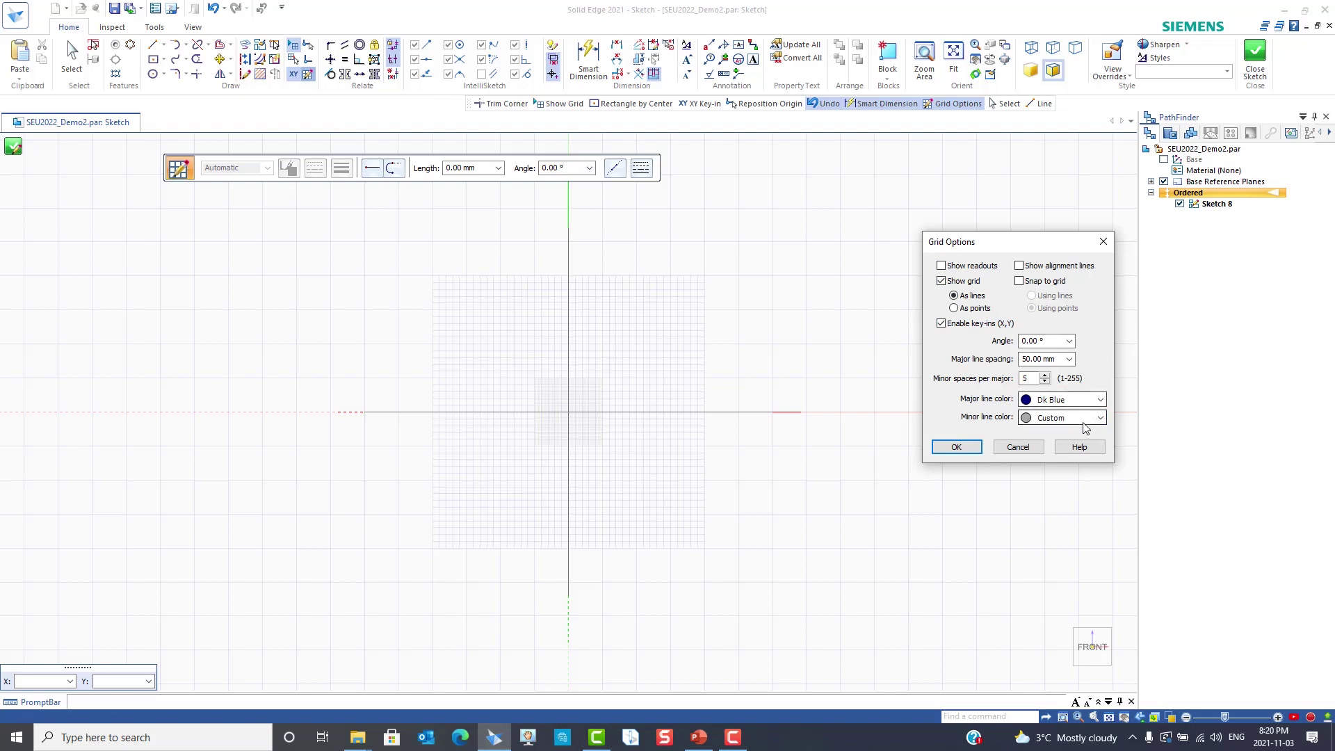
{"action": "left_click", "coordinate": [1019, 281]}
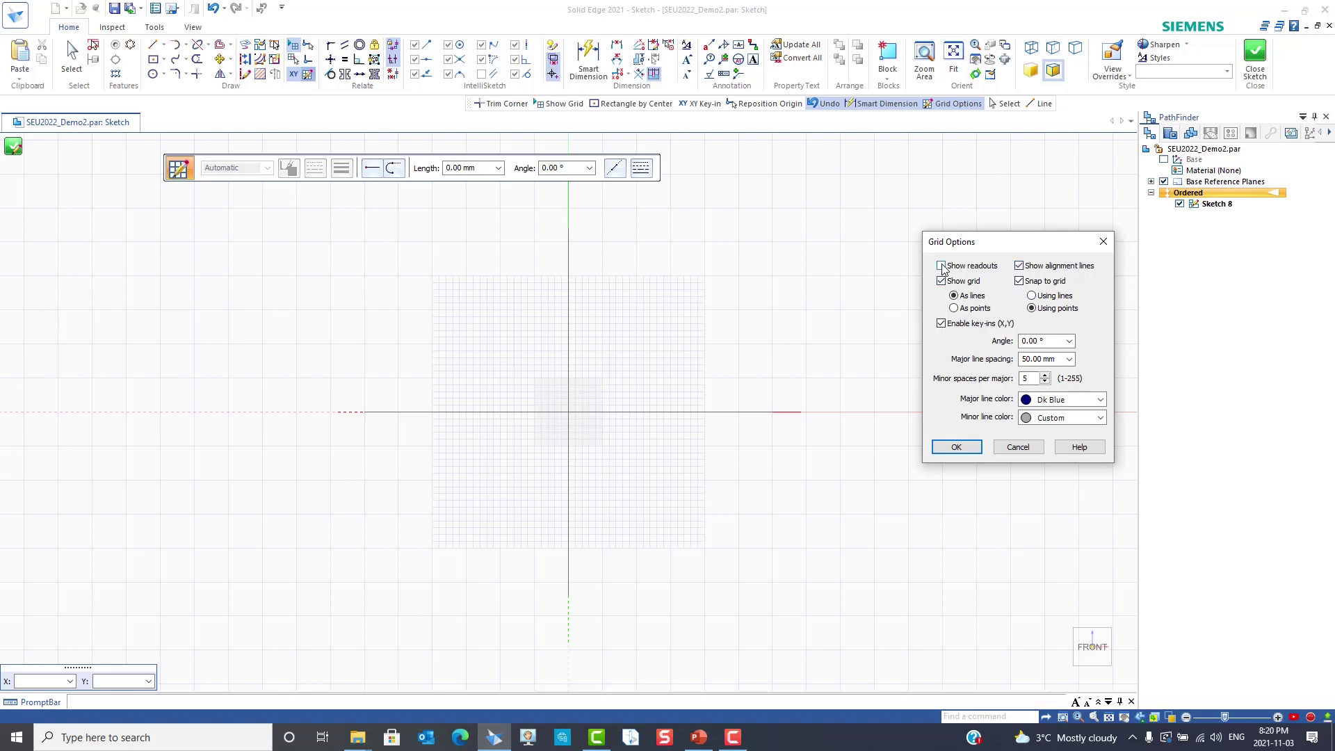
{"action": "left_click", "coordinate": [956, 447]}
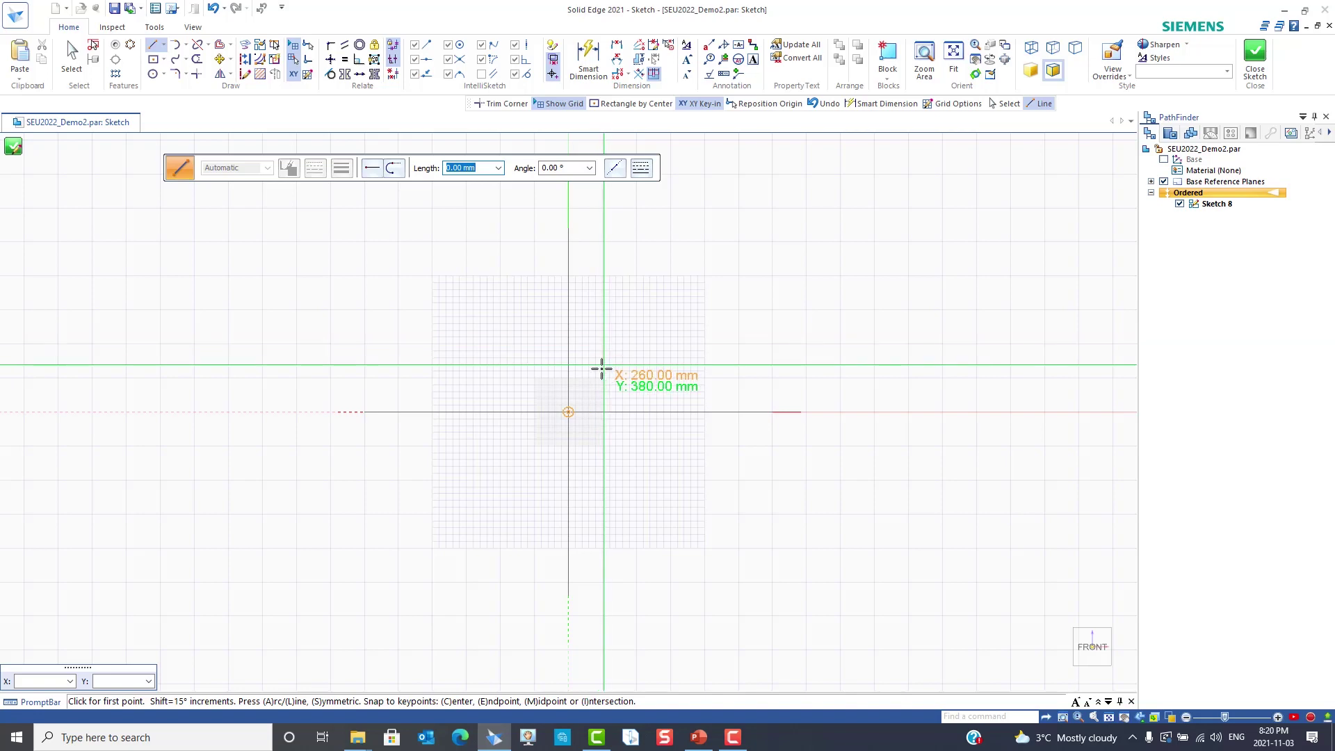
Draw a grid-snapped rectangular outline of four lines with a 700 mm upper edge, leaving a small gap at its upper-left corner
{"action": "scroll", "coordinate": [617, 352], "scroll_direction": "up", "scroll_amount": 3}
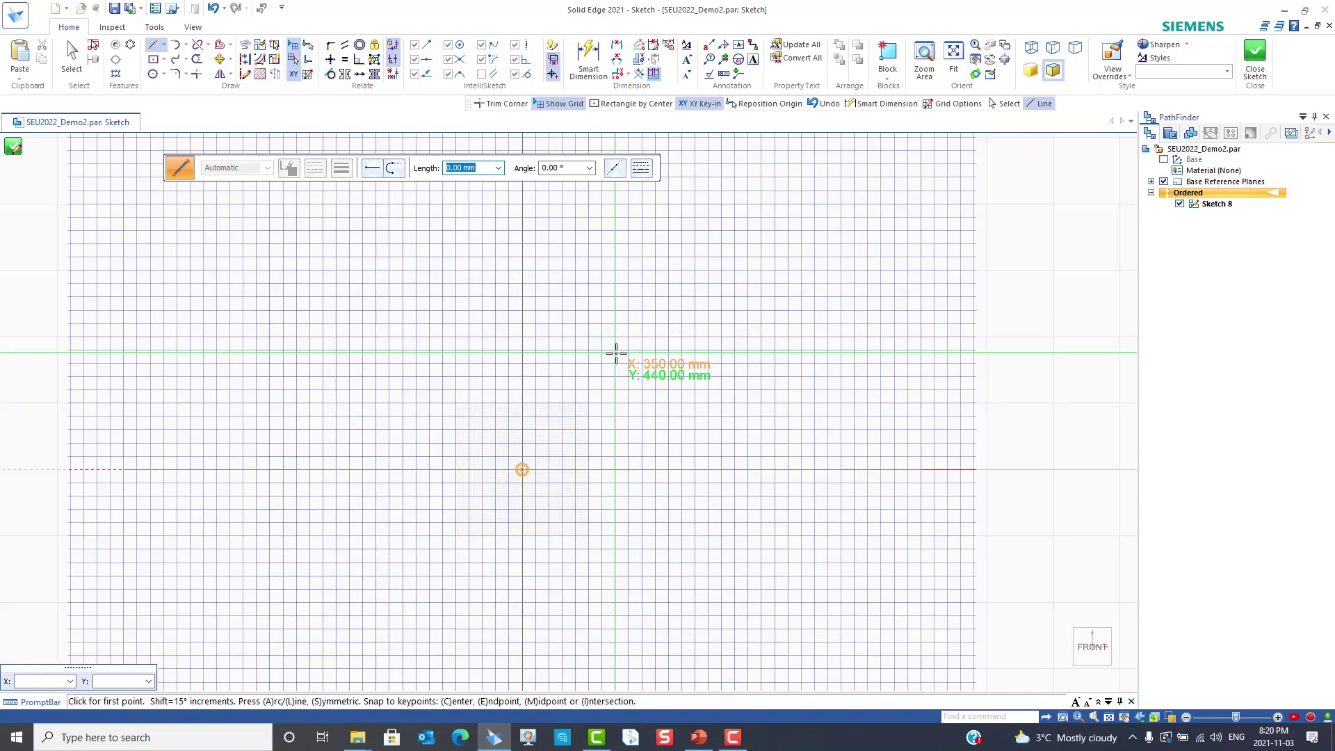
{"action": "scroll", "coordinate": [640, 348], "scroll_direction": "up", "scroll_amount": 2}
{"action": "scroll", "coordinate": [660, 345], "scroll_direction": "up", "scroll_amount": 2}
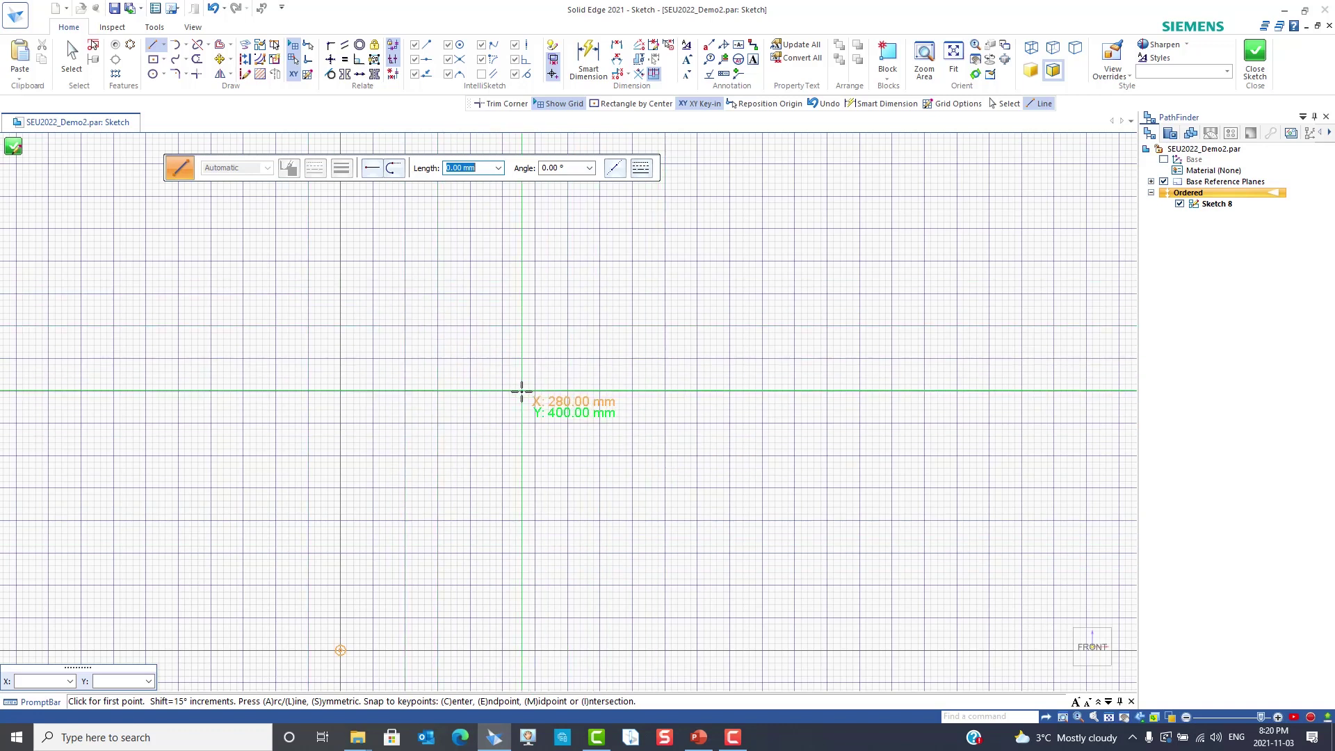
{"action": "scroll", "coordinate": [652, 426], "scroll_direction": "down", "scroll_amount": 2}
{"action": "scroll", "coordinate": [646, 412], "scroll_direction": "down", "scroll_amount": 1}
{"action": "scroll", "coordinate": [648, 411], "scroll_direction": "up", "scroll_amount": 1}
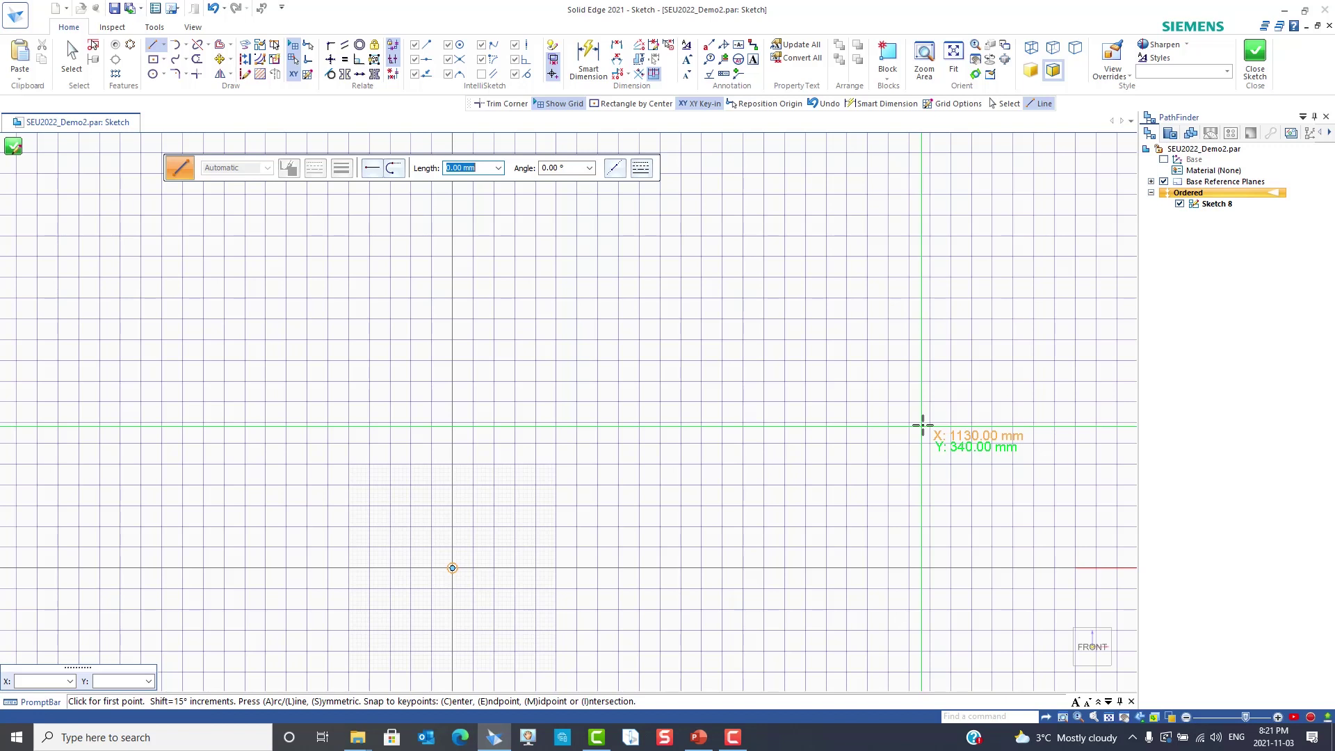
{"action": "left_click", "coordinate": [622, 277]}
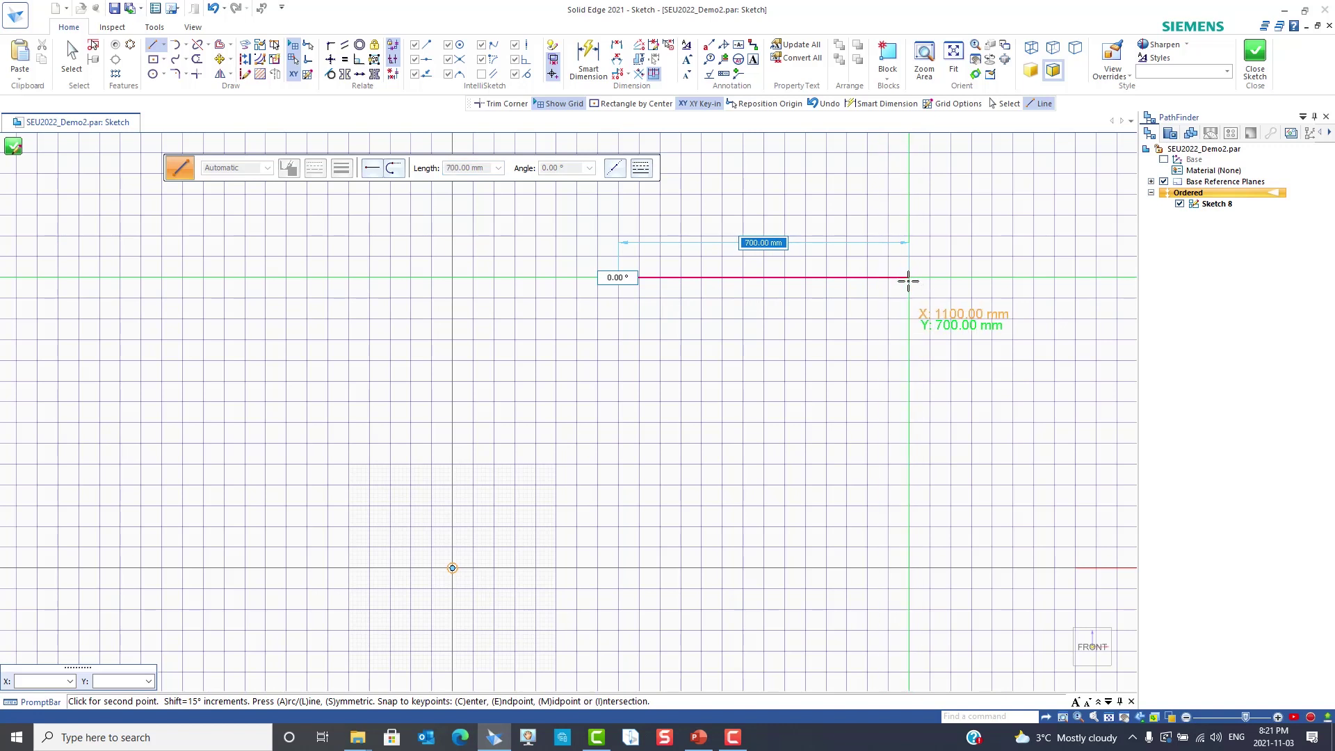
{"action": "left_click", "coordinate": [909, 278]}
{"action": "left_click", "coordinate": [909, 506]}
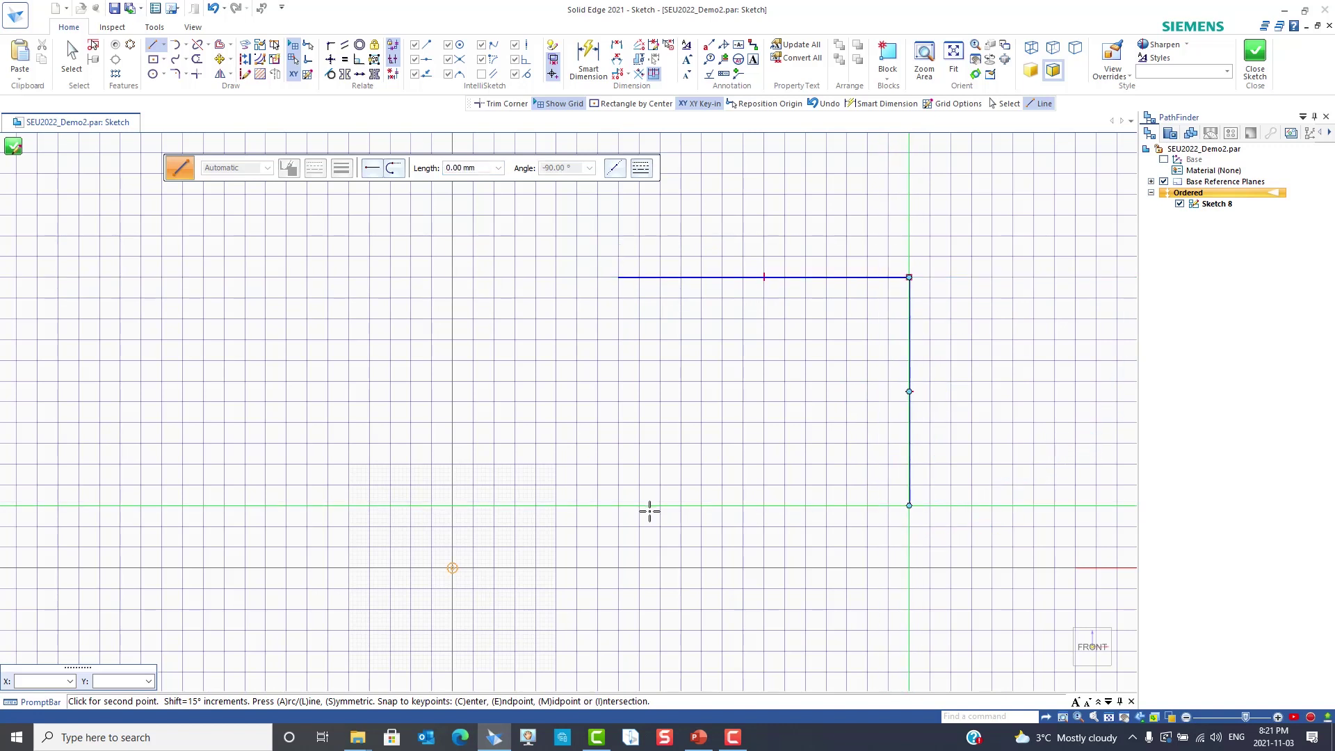
{"action": "left_click", "coordinate": [618, 506]}
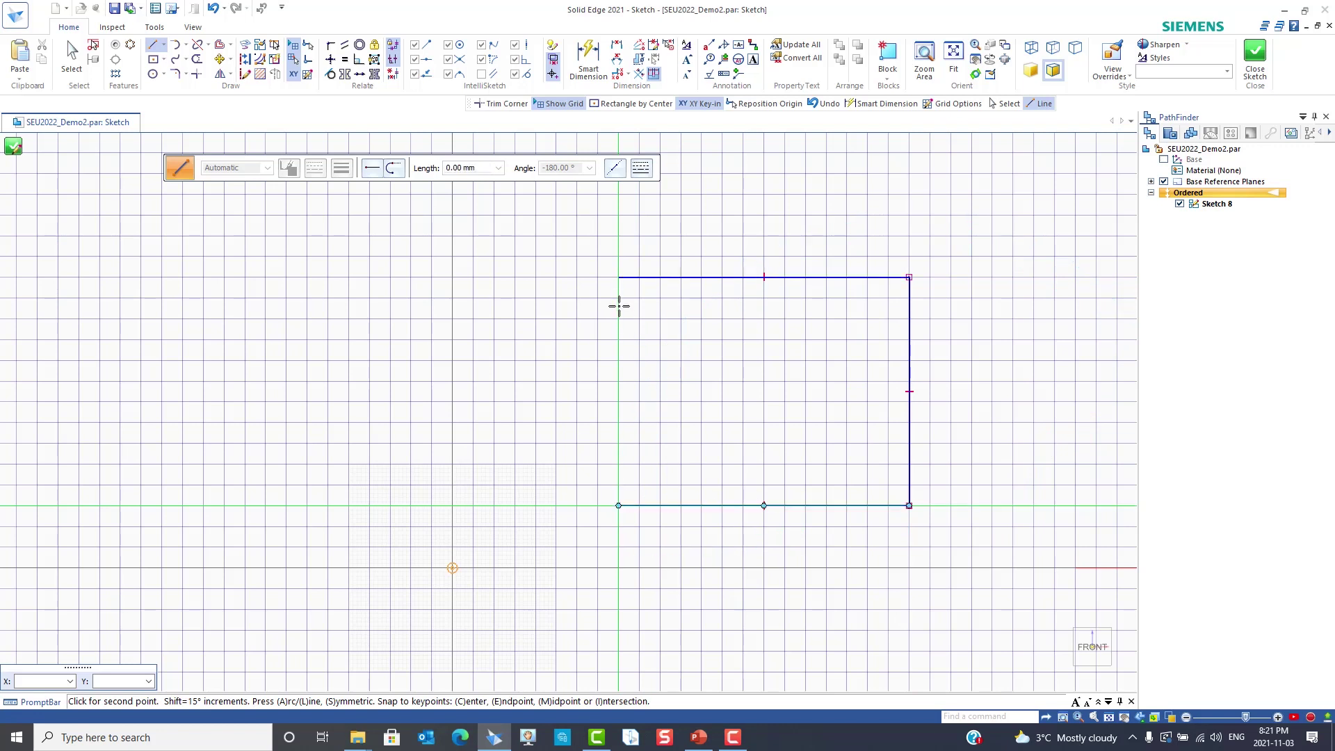
{"action": "left_click", "coordinate": [618, 278]}
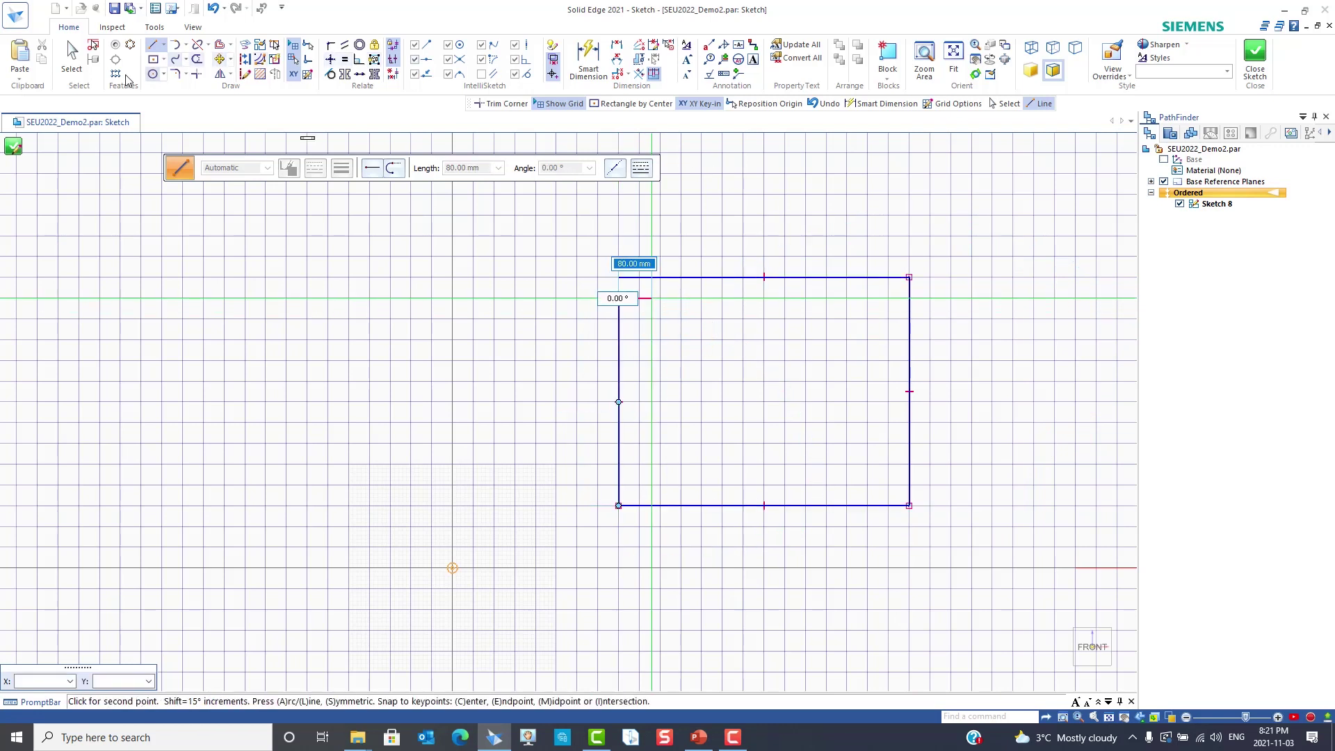
Try to close the outline's upper-left corner by trimming the vertical line and the upper horizontal line together with Trim Corner
{"action": "left_click", "coordinate": [198, 74]}
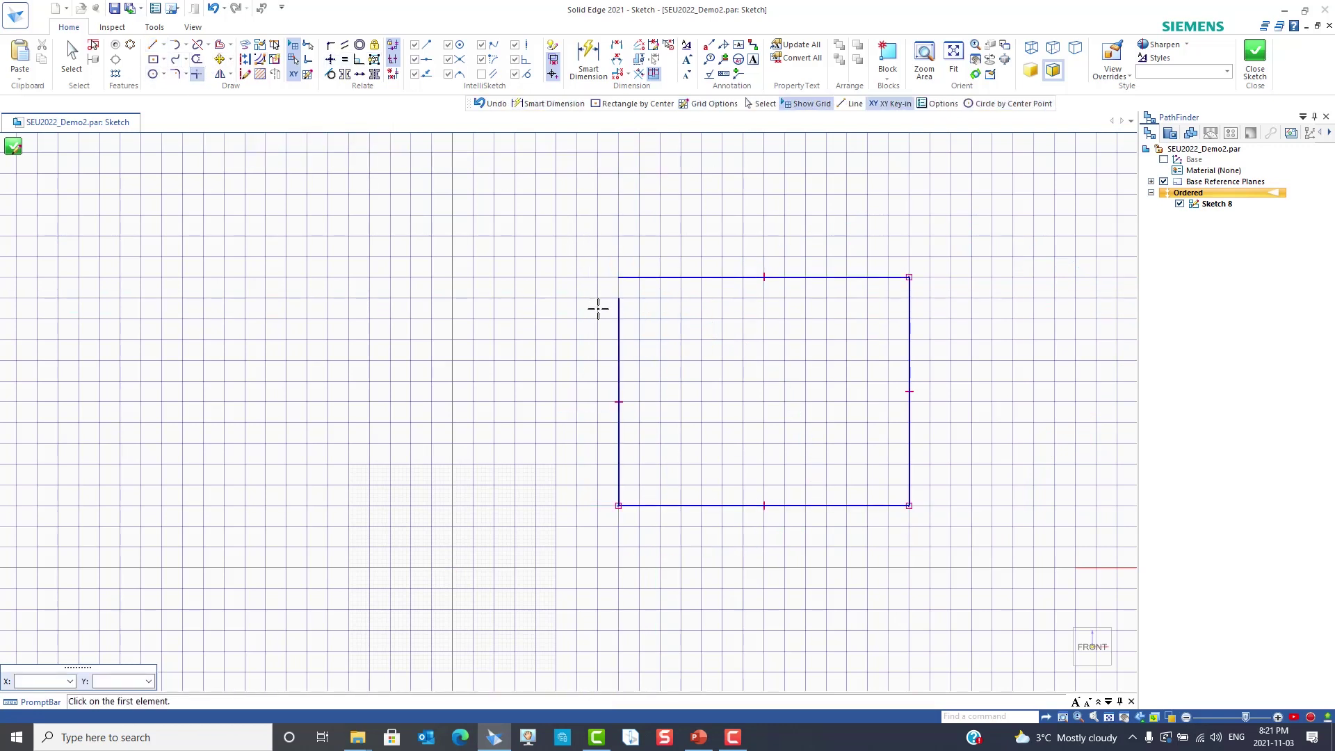
{"action": "left_click", "coordinate": [618, 316]}
{"action": "left_click", "coordinate": [659, 279]}
Undo the corner edit and all lines of the rectangular outline until the sketch is empty
{"action": "left_click", "coordinate": [212, 9]}
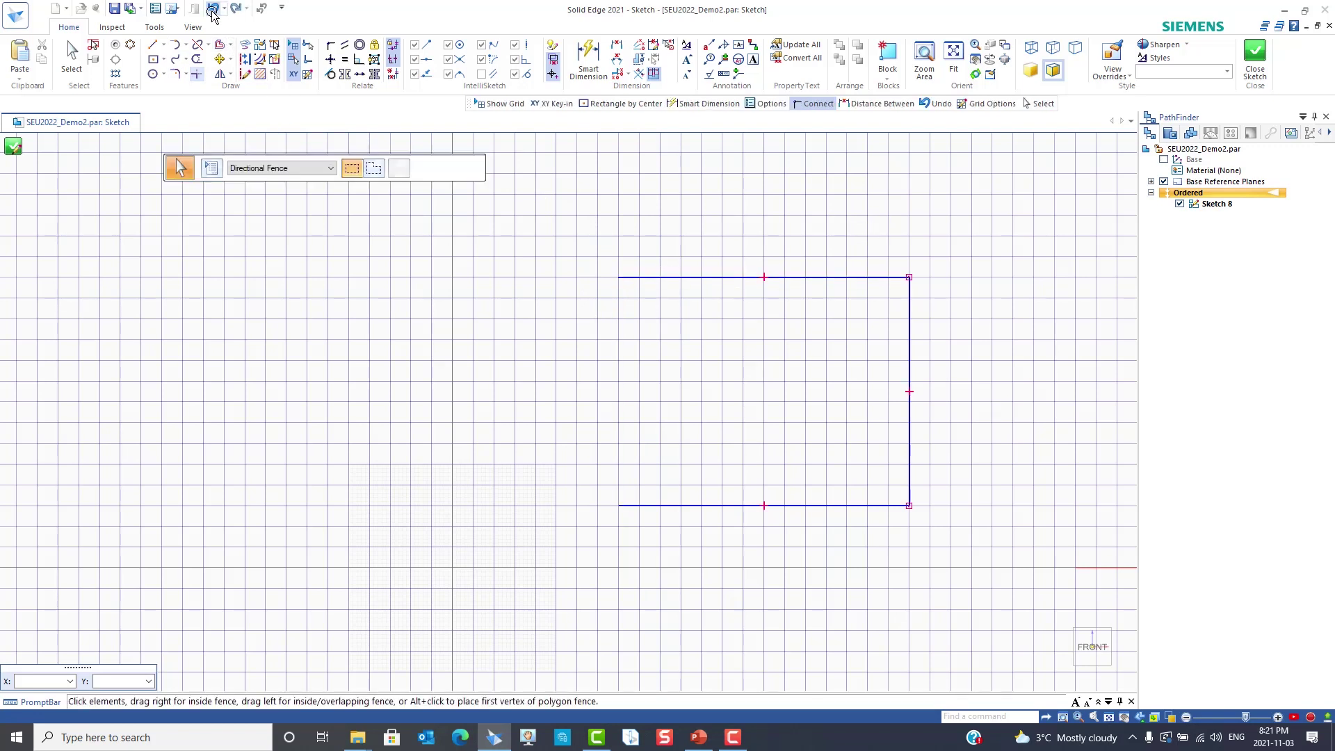
{"action": "left_click", "coordinate": [213, 11]}
{"action": "left_click", "coordinate": [212, 12]}
{"action": "left_click", "coordinate": [213, 11]}
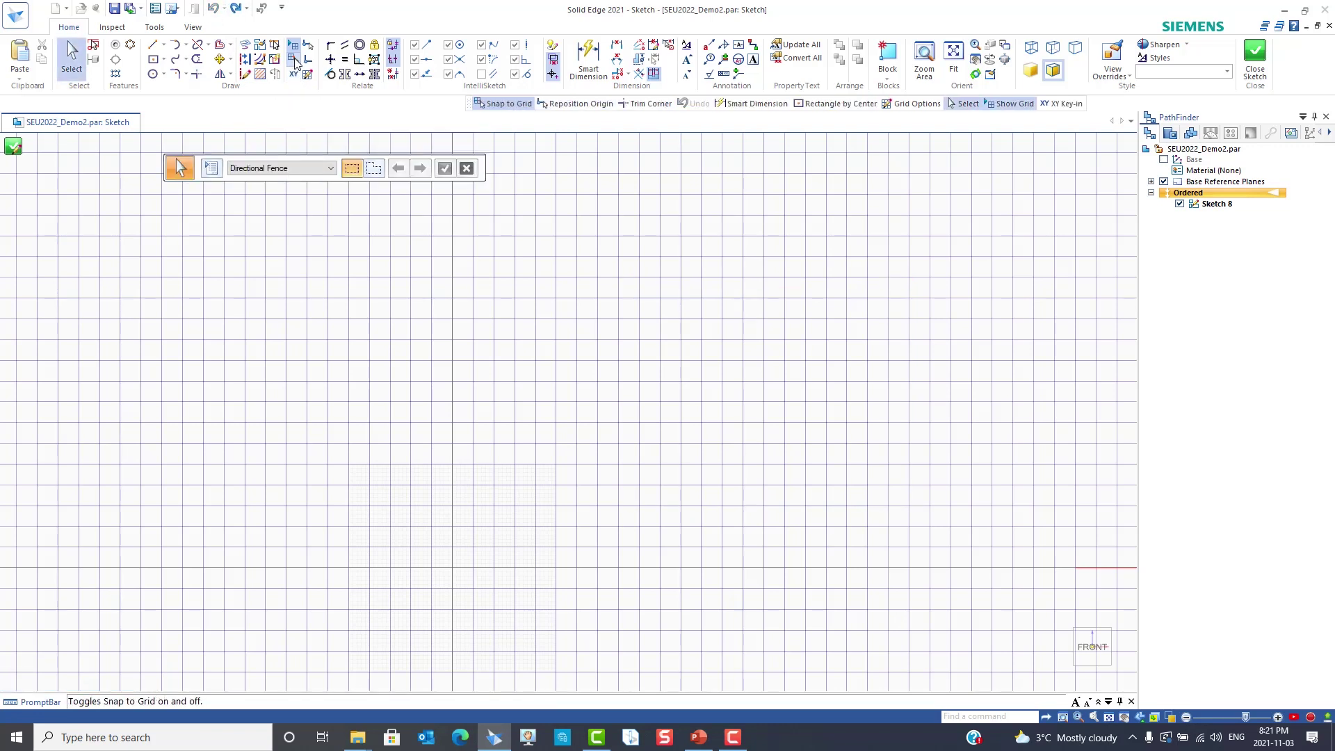
Turn off grid display, snap to grid and XY Key-in, and accept the Grid Options with readouts and alignment lines on
{"action": "left_click", "coordinate": [292, 44]}
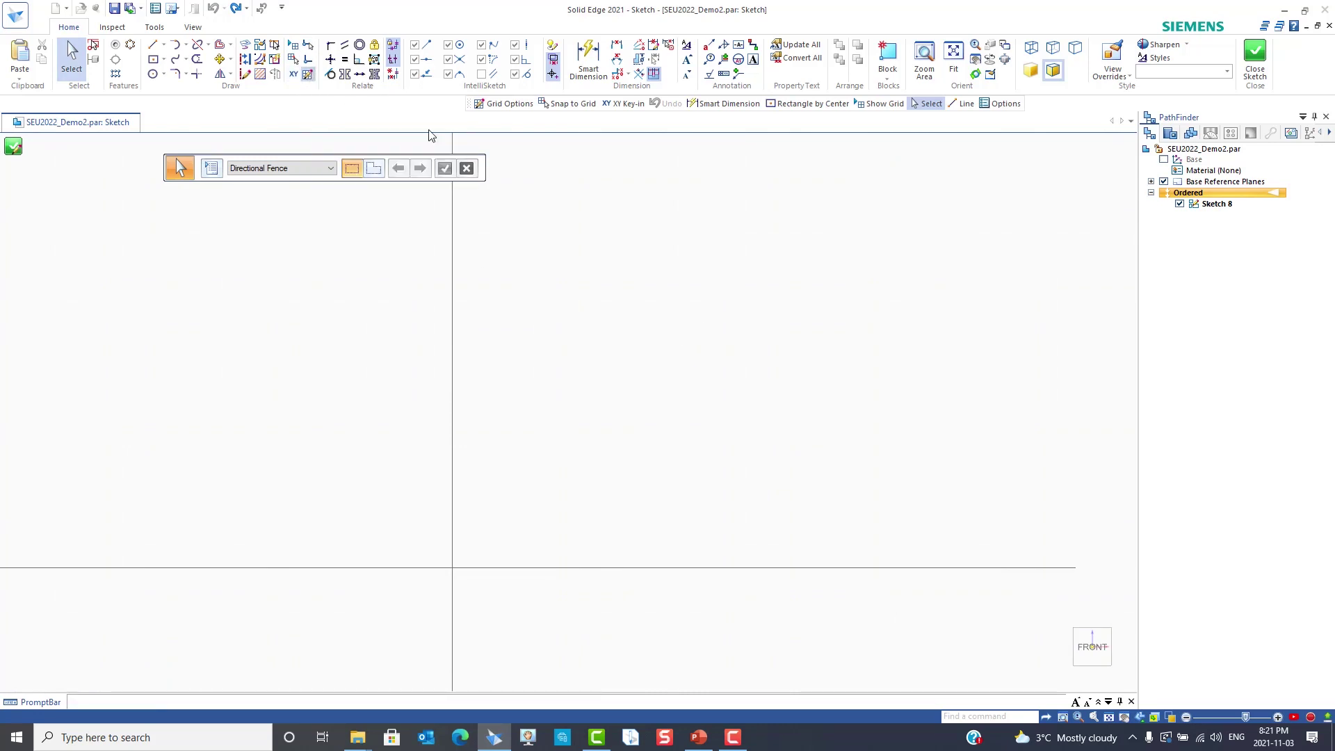
{"action": "left_click", "coordinate": [504, 103]}
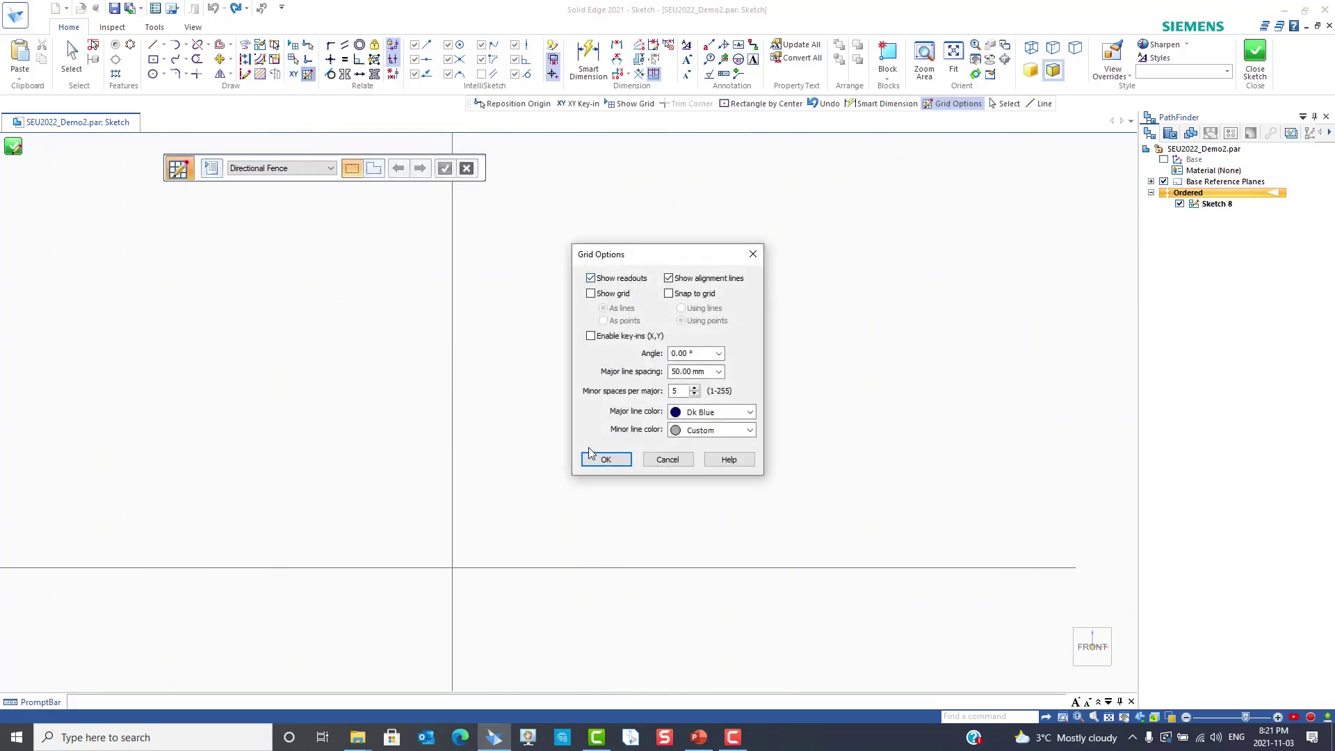
{"action": "left_click", "coordinate": [608, 459]}
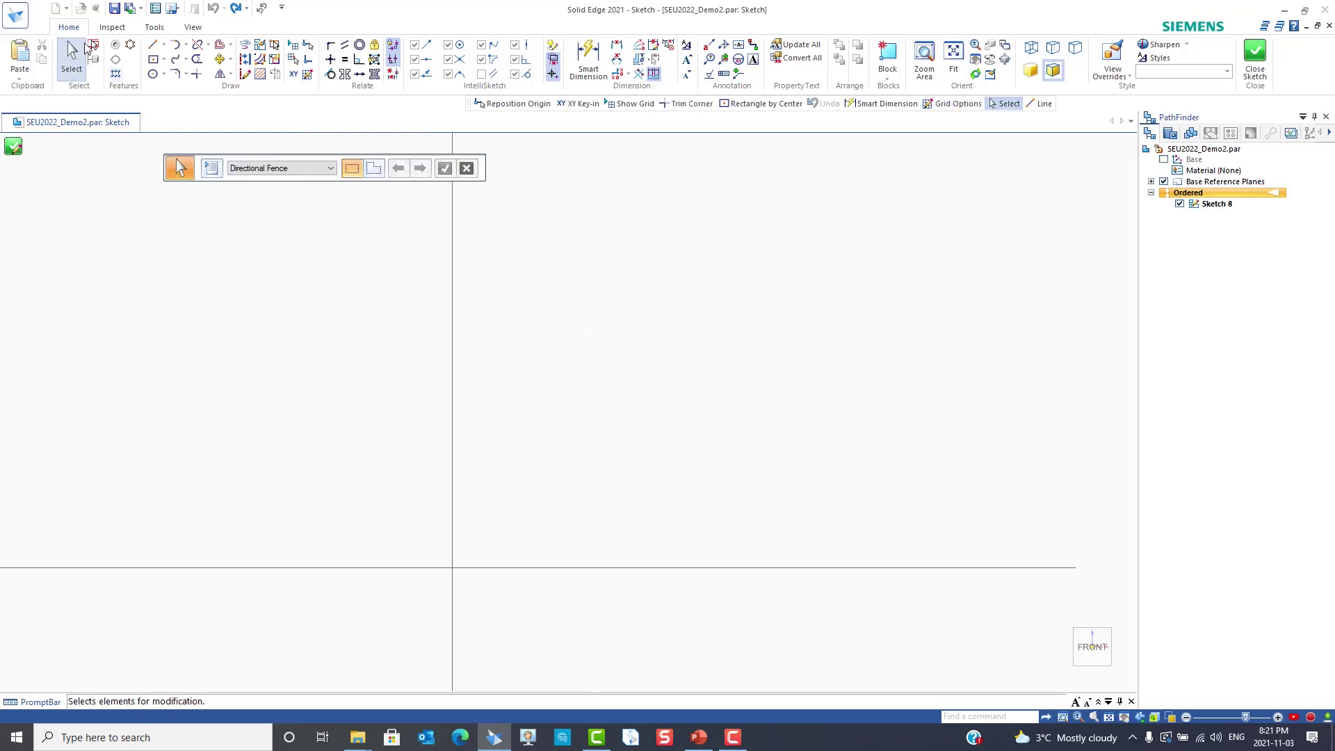
Draw three connected lines without grid snapping: about 690 mm horizontal, about 610 mm vertically down, and about 690 mm back, aligned with the start point
{"action": "left_click", "coordinate": [152, 45]}
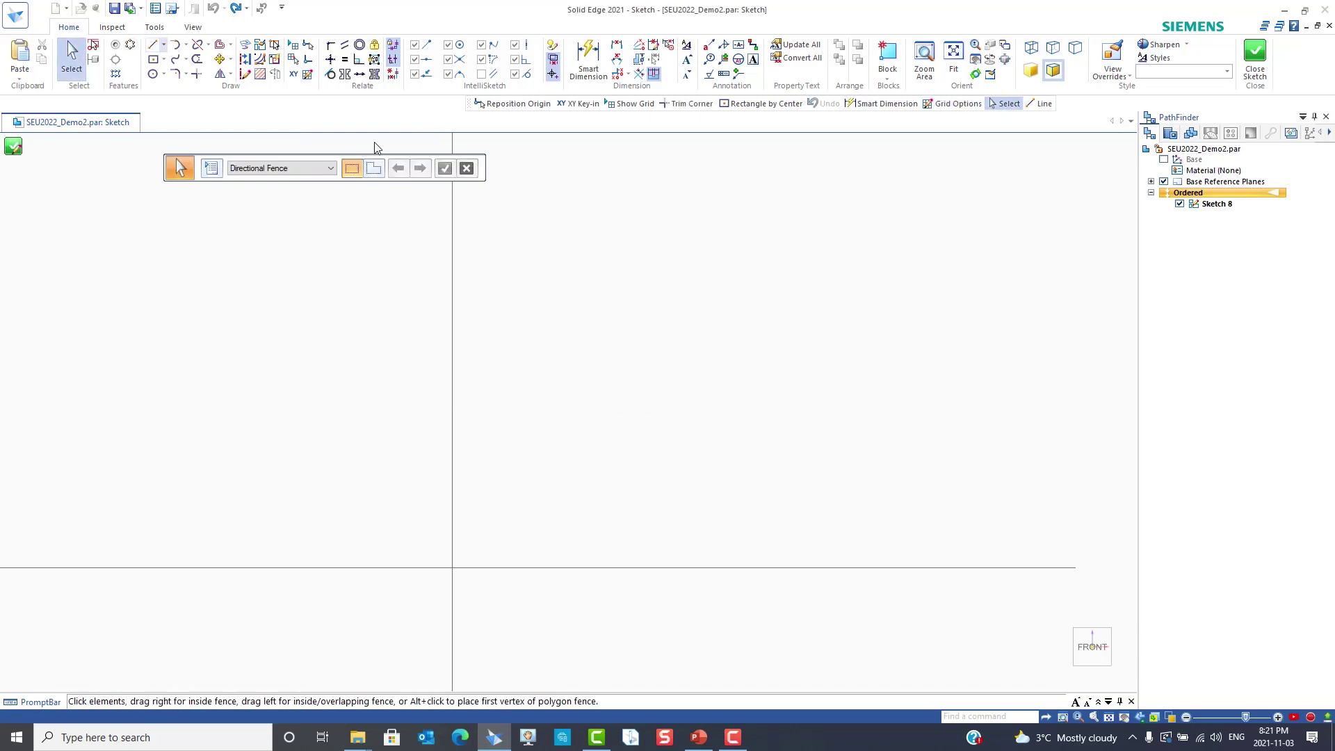
{"action": "left_click", "coordinate": [588, 257]}
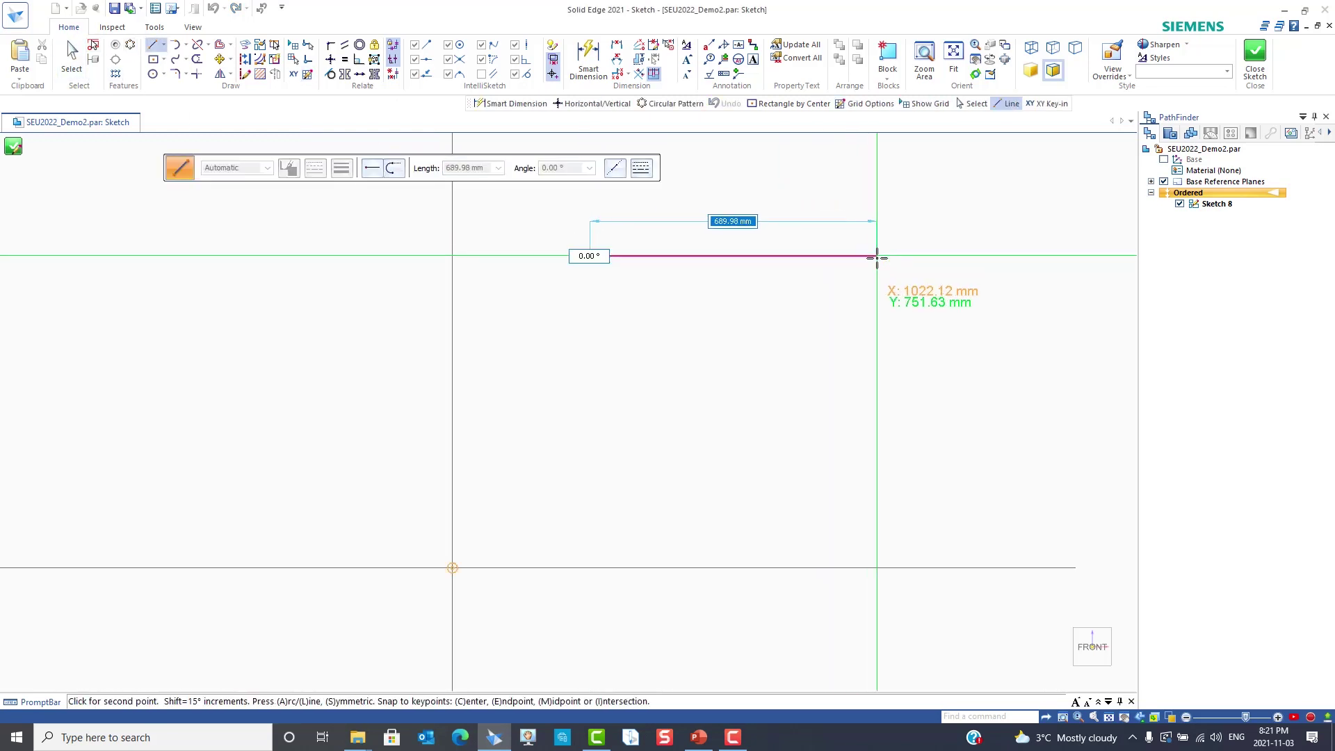
{"action": "left_click", "coordinate": [877, 257]}
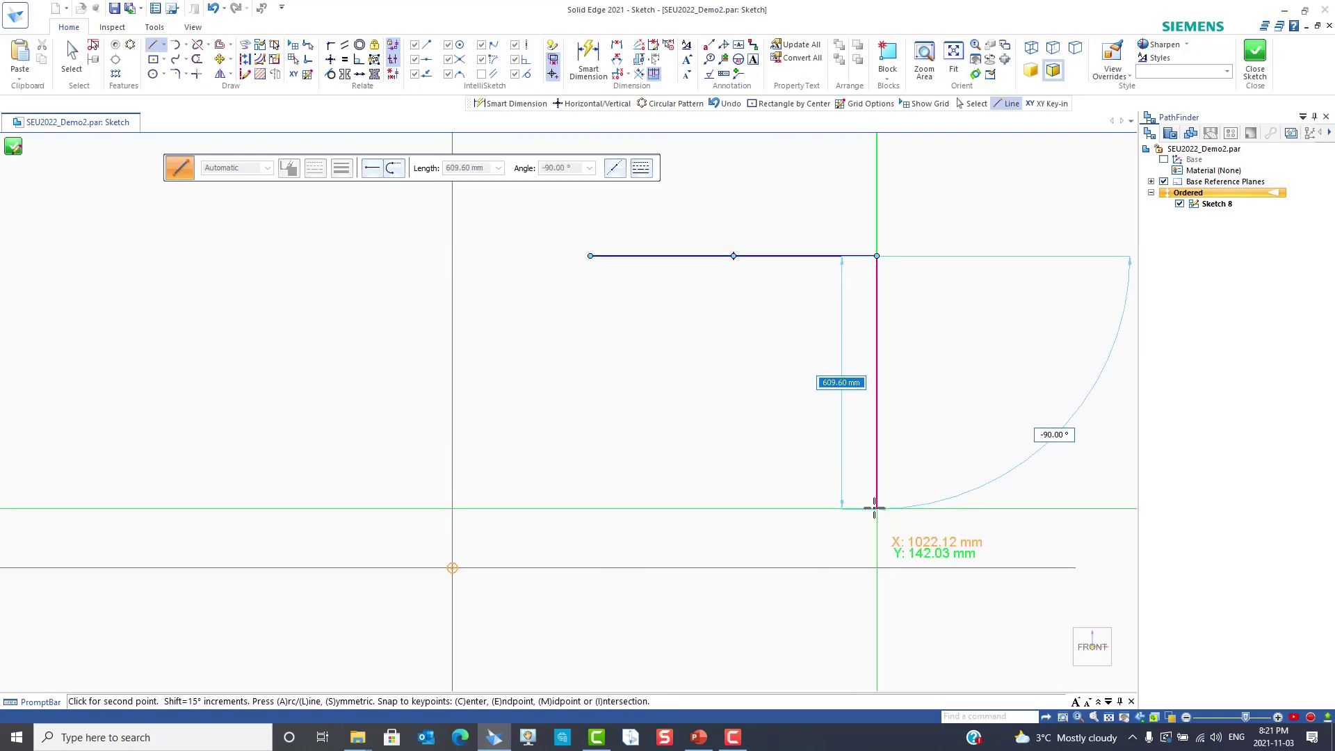
{"action": "left_click", "coordinate": [875, 508]}
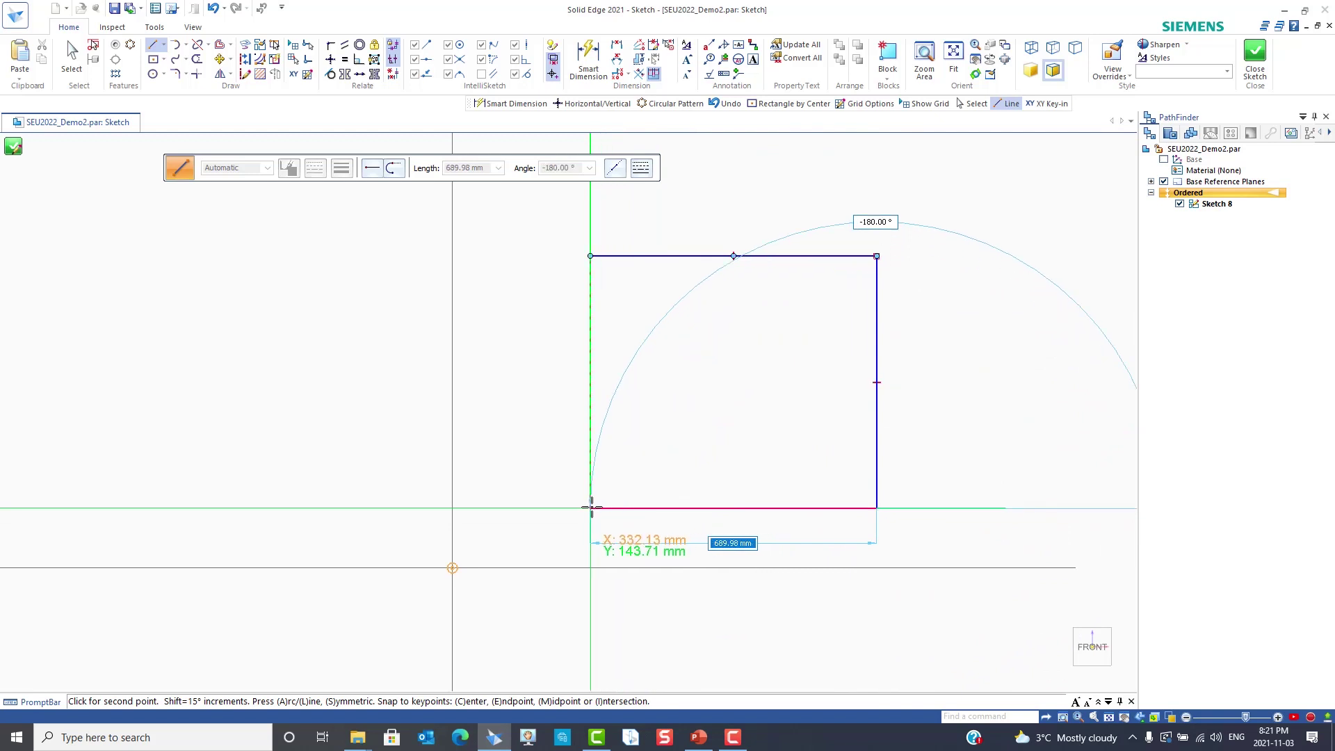
{"action": "left_click", "coordinate": [591, 508]}
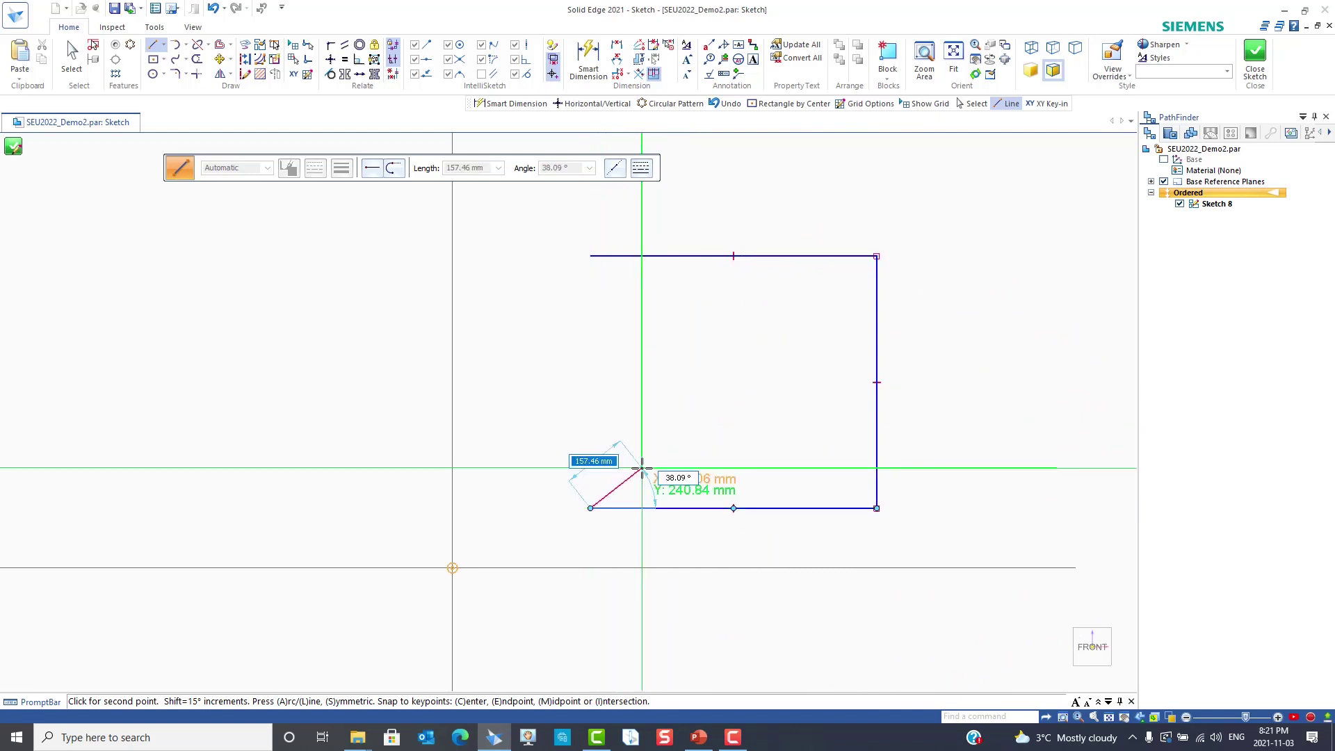
{"action": "key", "text": "Escape"}
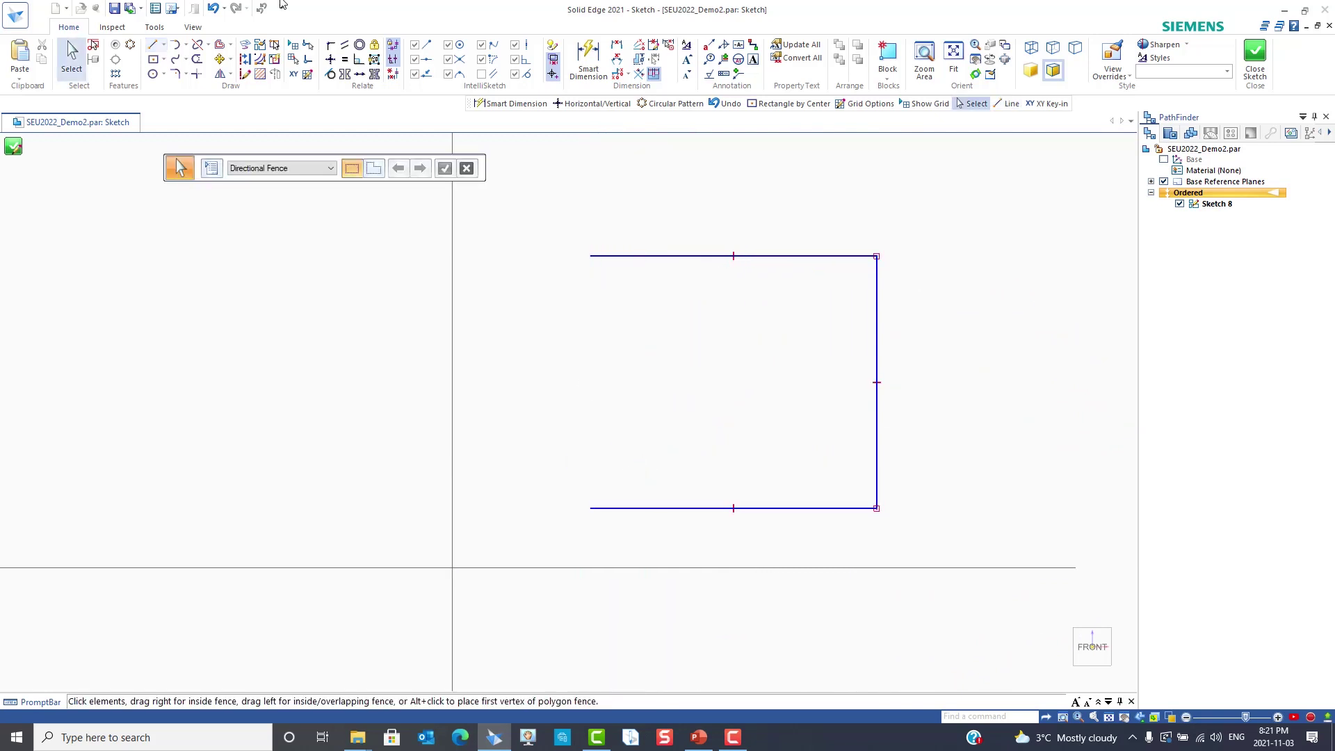
Undo the three sketch lines, then close and cancel the empty sketch to return to the ordered part
{"action": "left_click", "coordinate": [213, 8]}
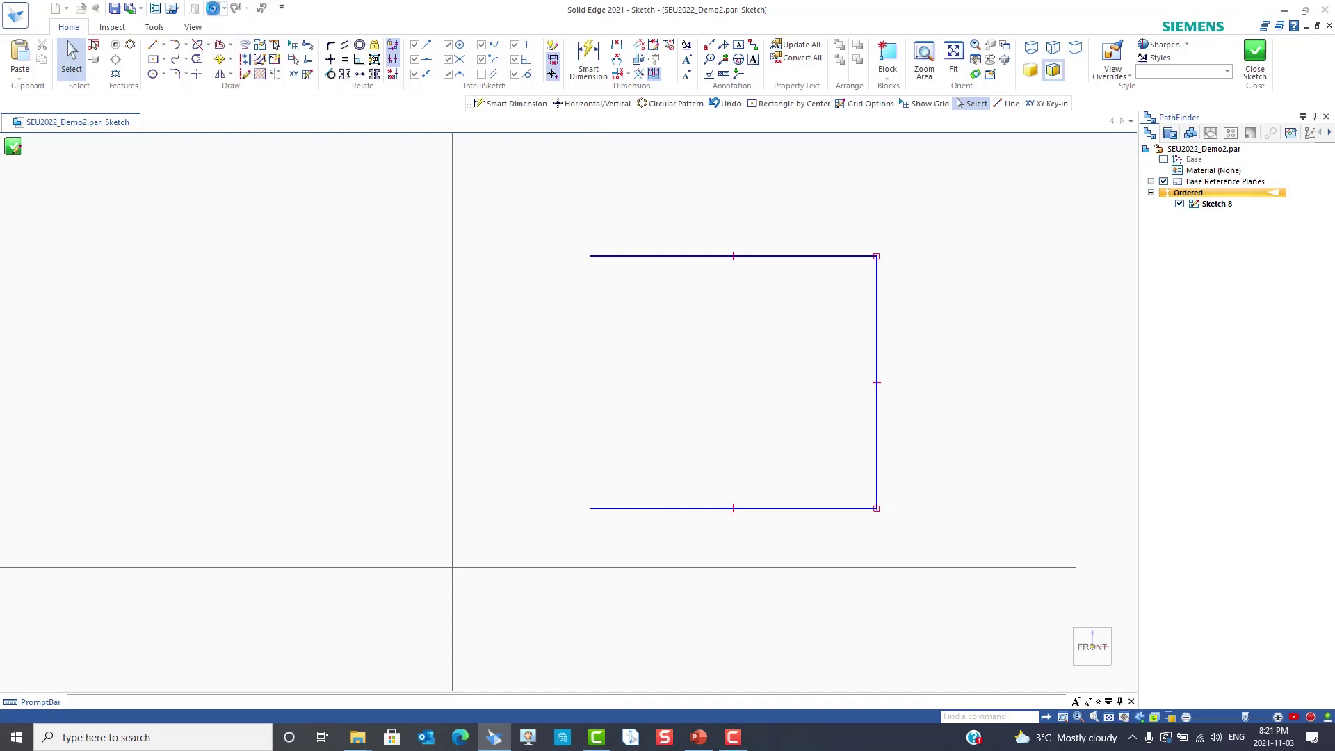
{"action": "left_click", "coordinate": [213, 9]}
{"action": "left_click", "coordinate": [212, 8]}
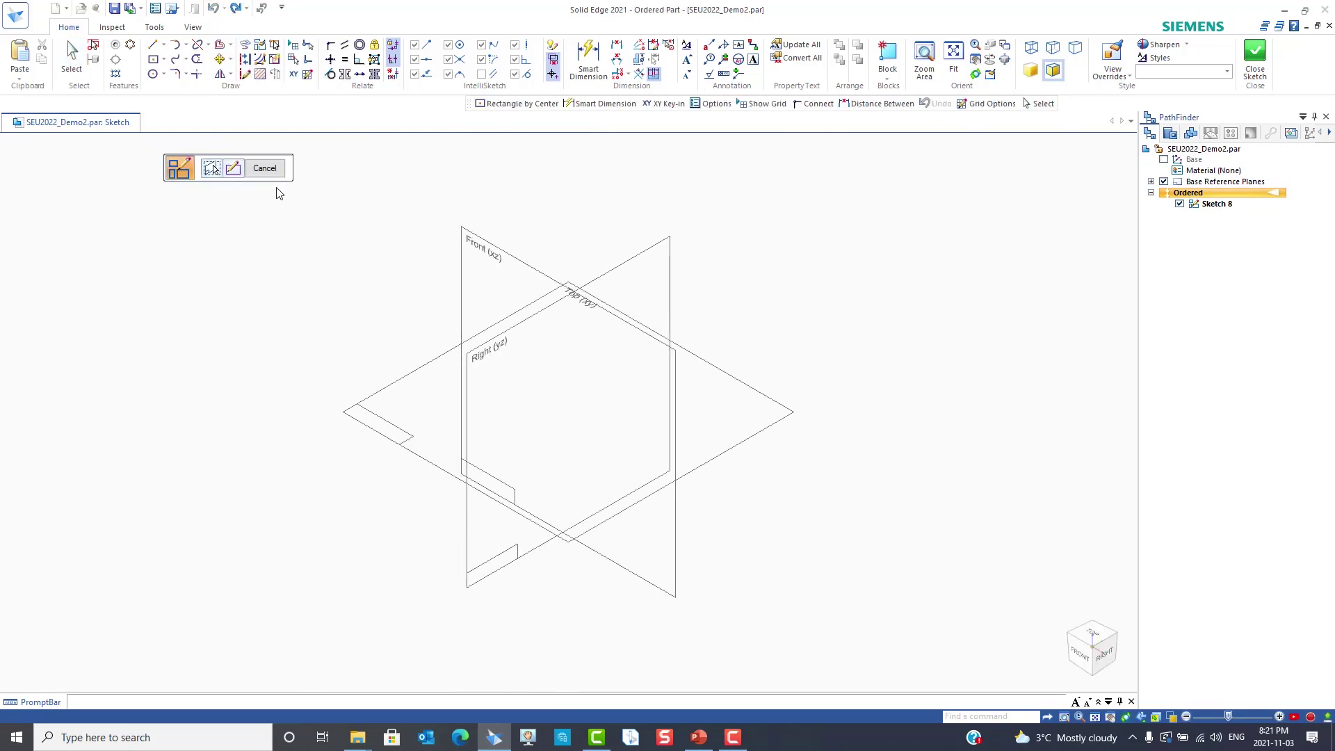
{"action": "left_click", "coordinate": [264, 168]}
{"action": "key", "text": "Escape"}
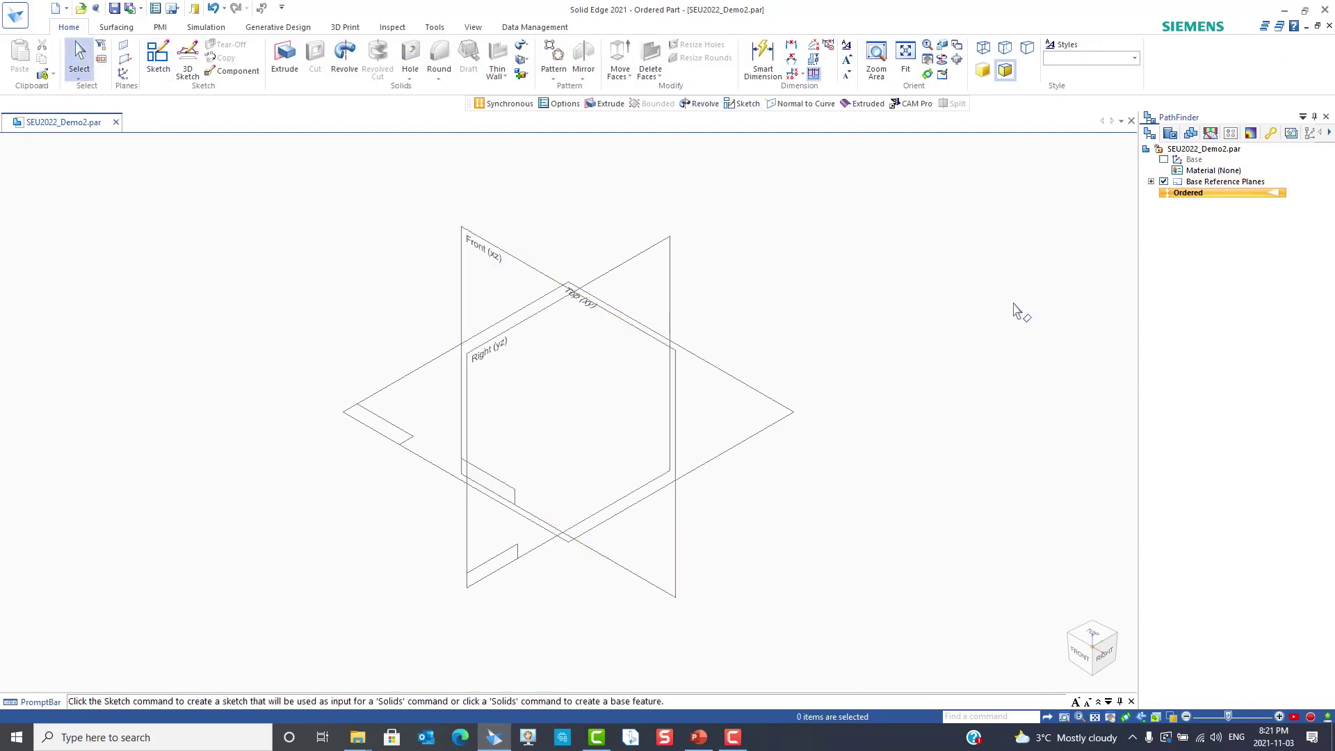
Switch the part to the synchronous environment and turn on grid display as lines in the sketching Grid Options
{"action": "right_click", "coordinate": [1241, 199]}
{"action": "left_click", "coordinate": [1284, 354]}
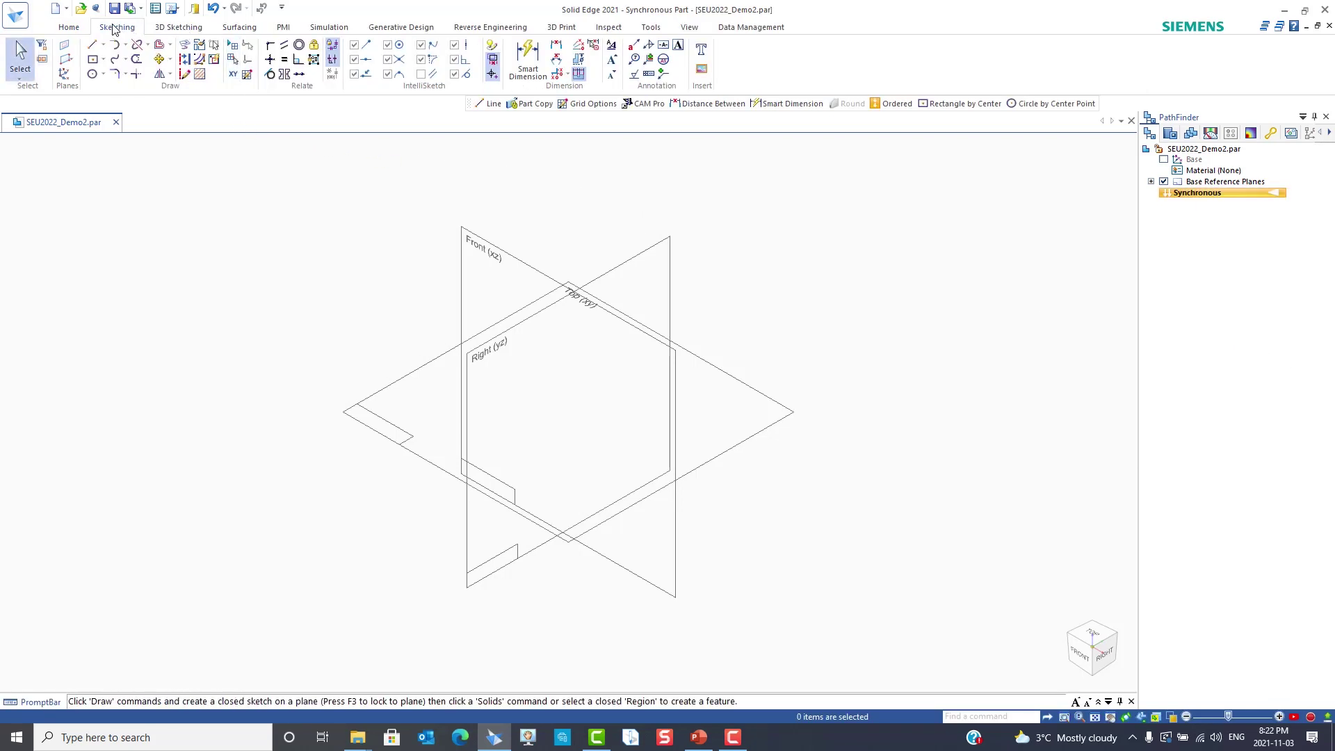
{"action": "left_click", "coordinate": [247, 73]}
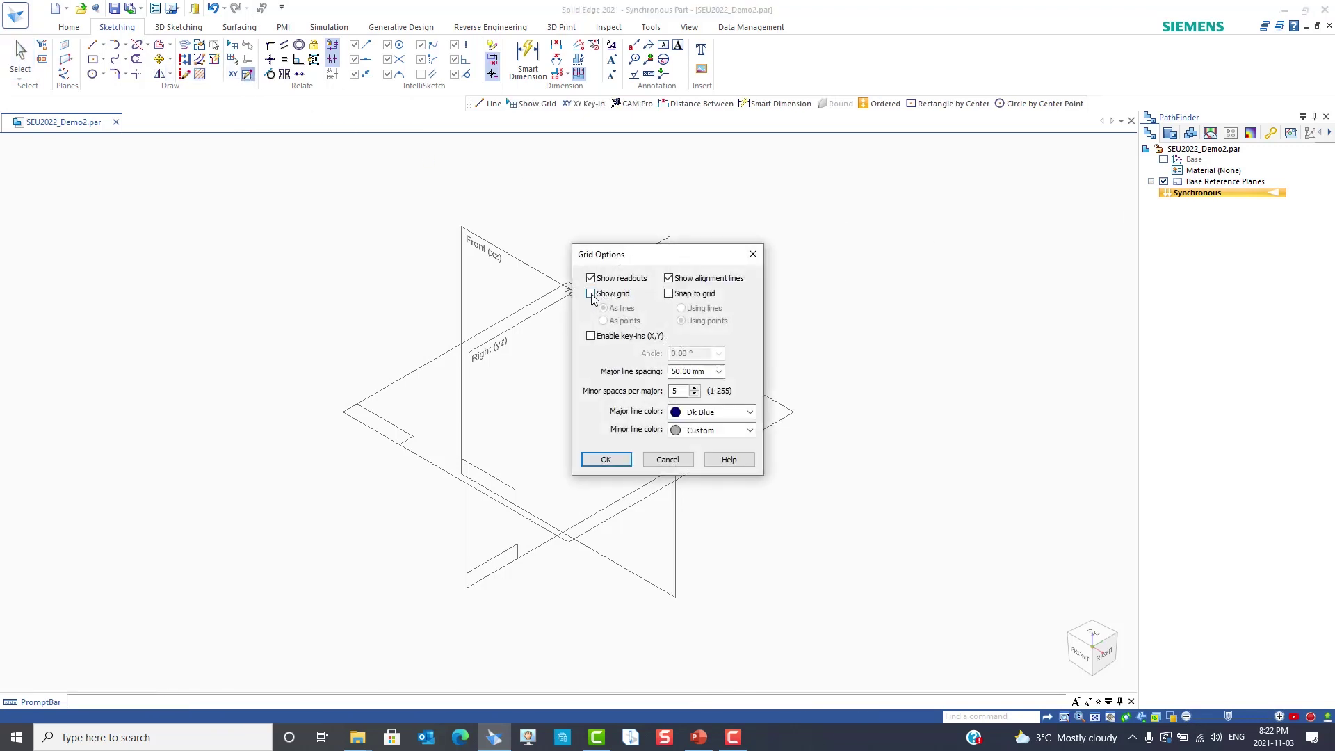
{"action": "left_click", "coordinate": [591, 294]}
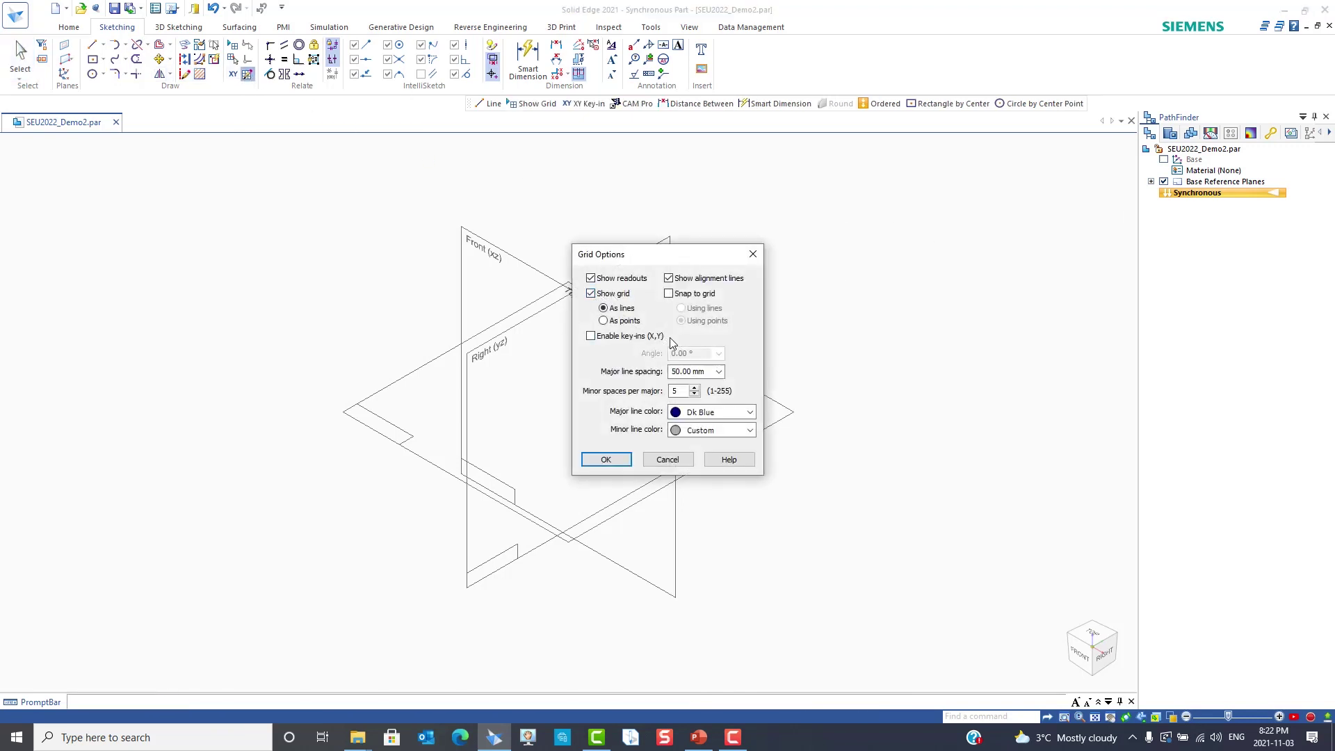
{"action": "left_click", "coordinate": [606, 459]}
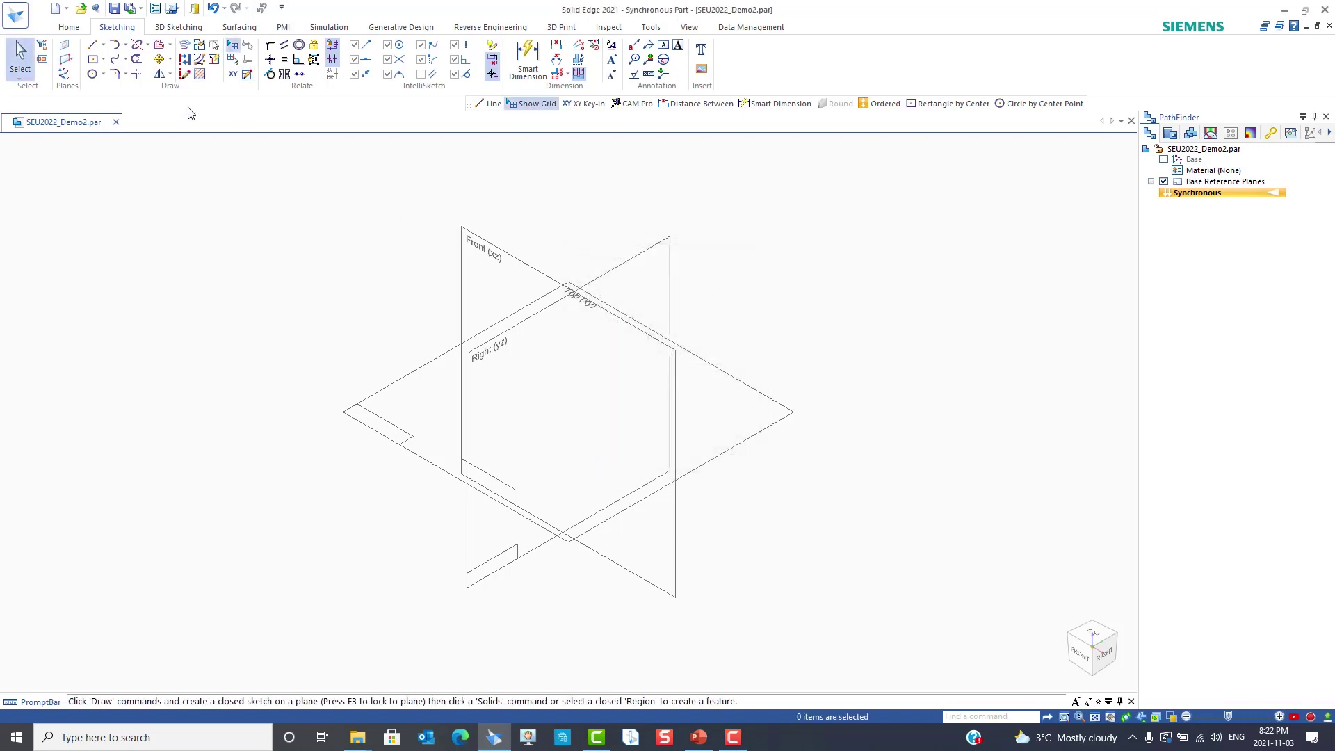
Lock sketching to the Top (xy) plane and draw a horizontal line with a connected vertical line about 1249 mm long down from its end
{"action": "left_click", "coordinate": [91, 45]}
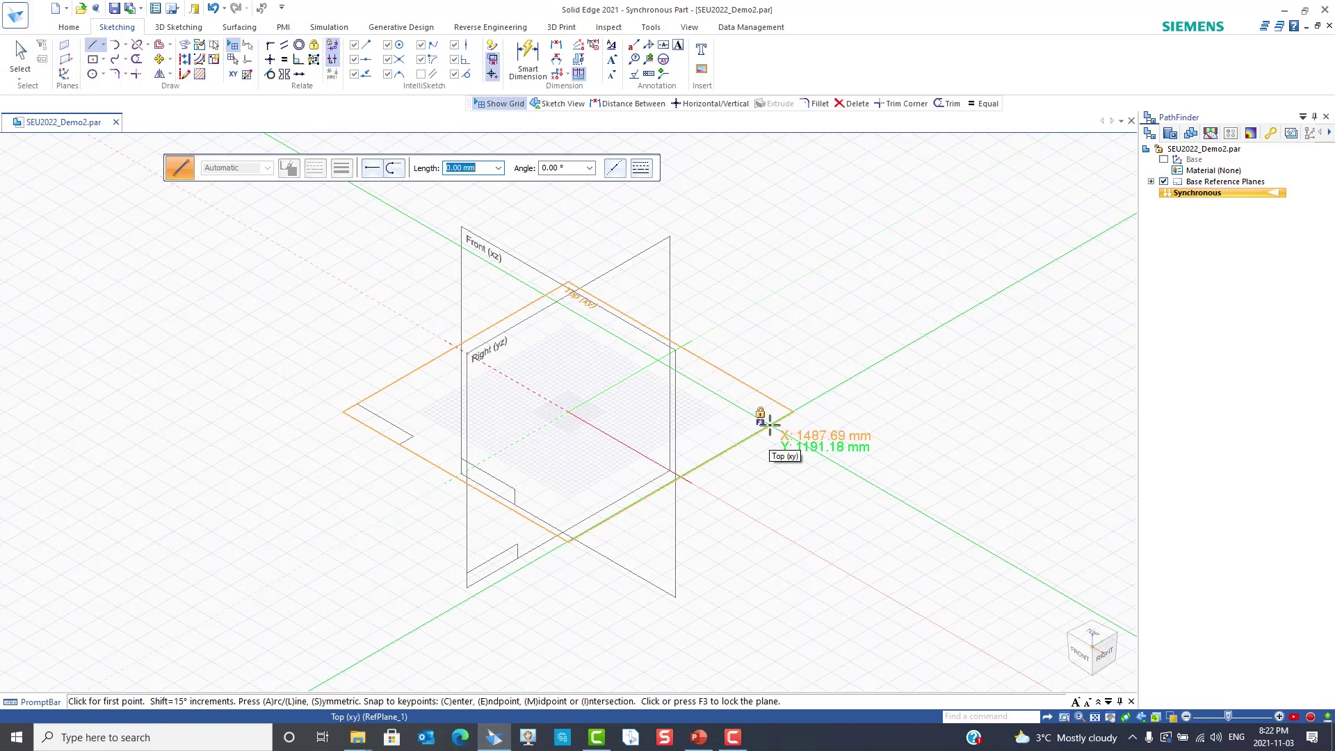
{"action": "key", "text": "F3"}
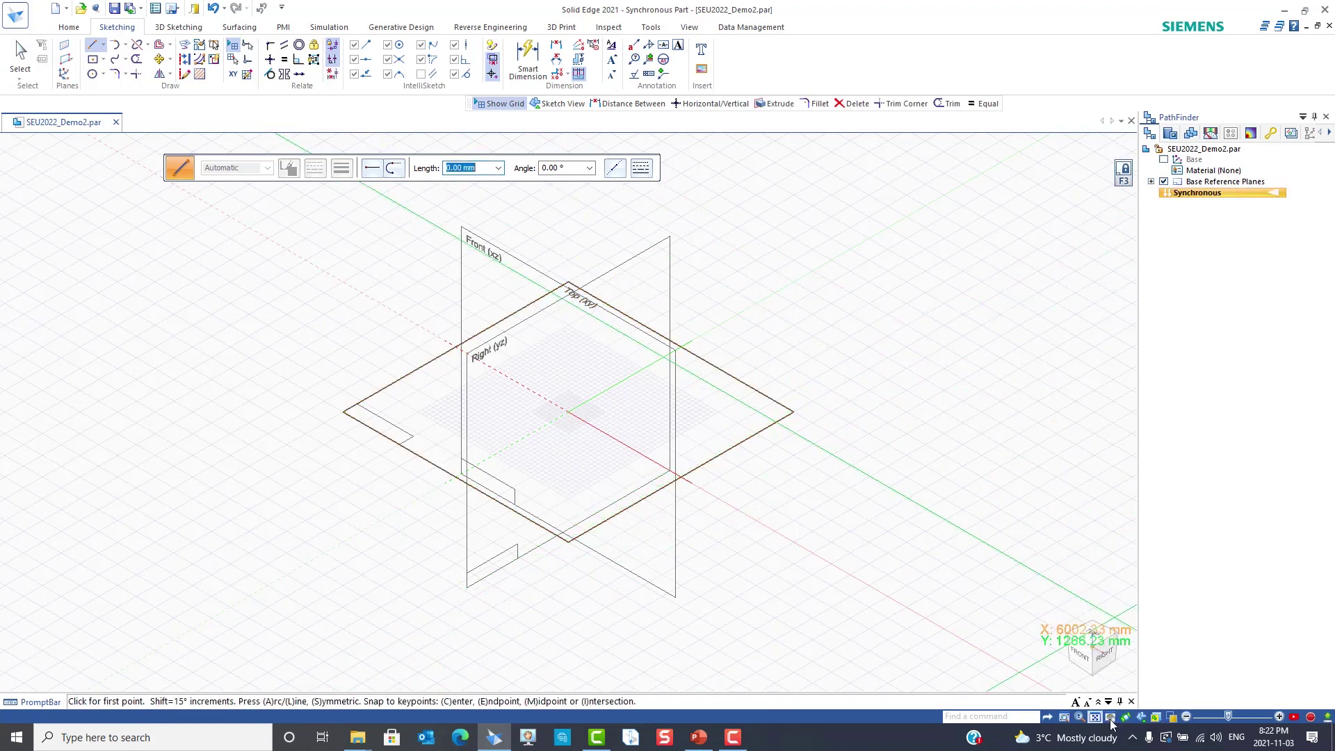
{"action": "left_click", "coordinate": [1141, 718]}
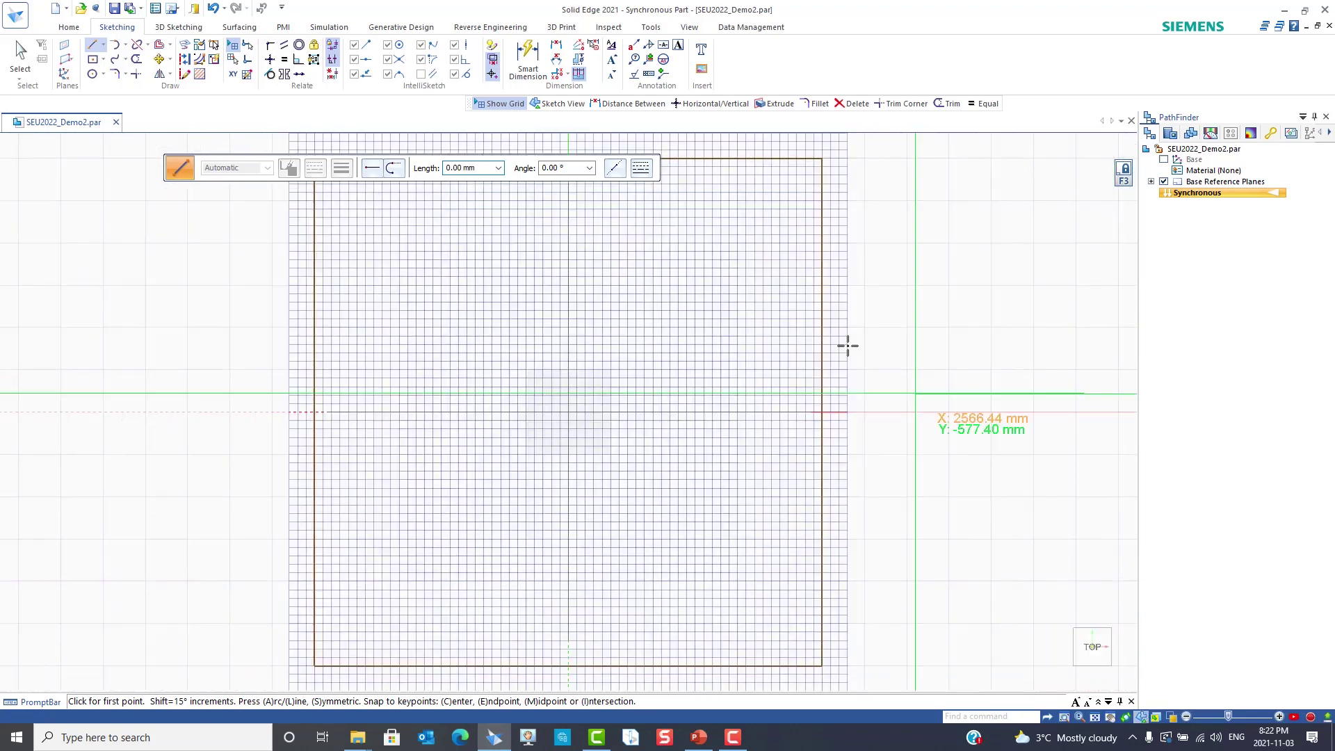
{"action": "left_click", "coordinate": [436, 257]}
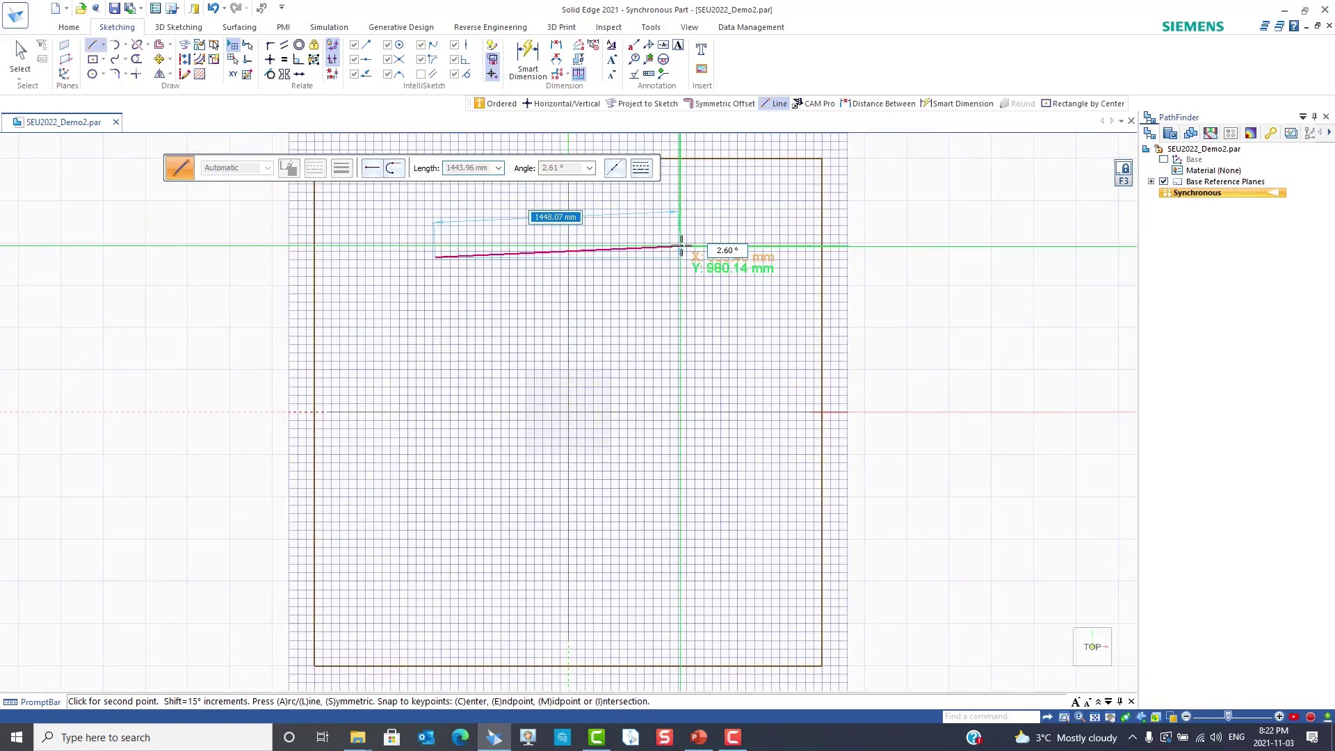
{"action": "left_click", "coordinate": [682, 257]}
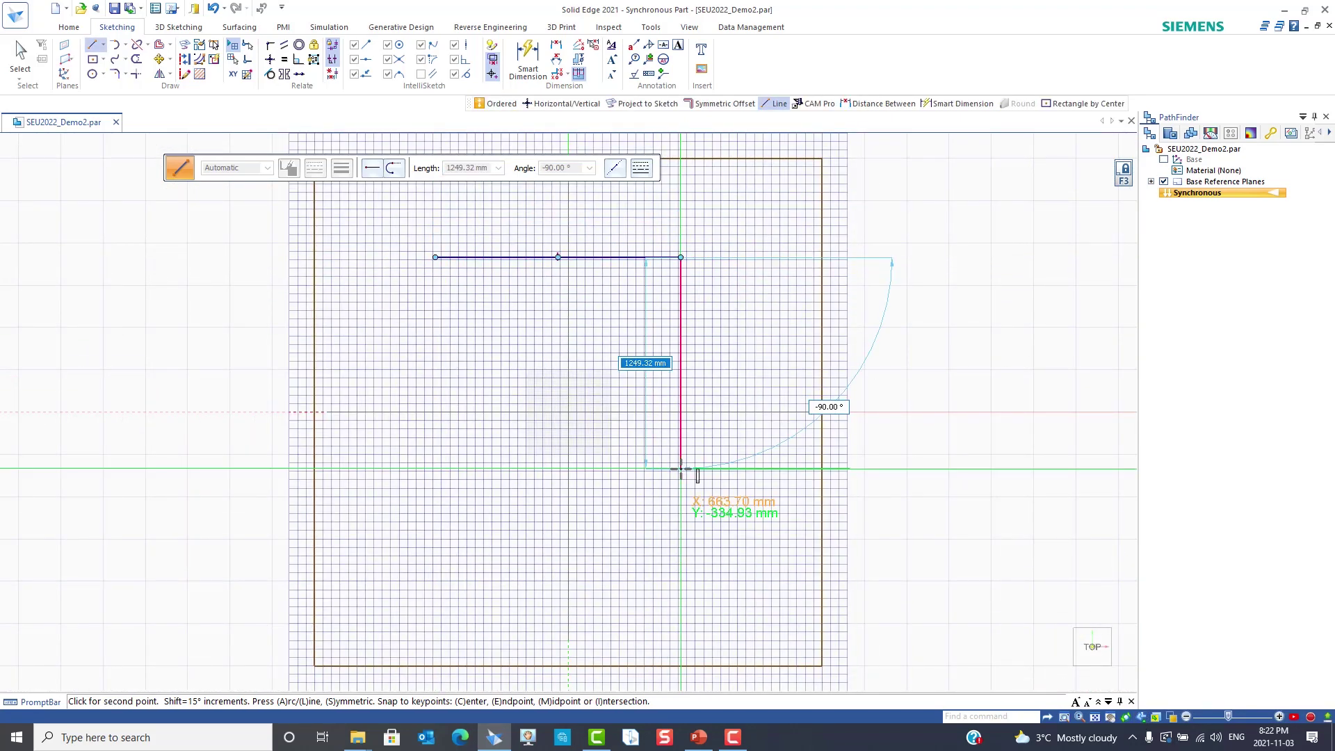
{"action": "left_click", "coordinate": [681, 468]}
{"action": "key", "text": "Escape"}
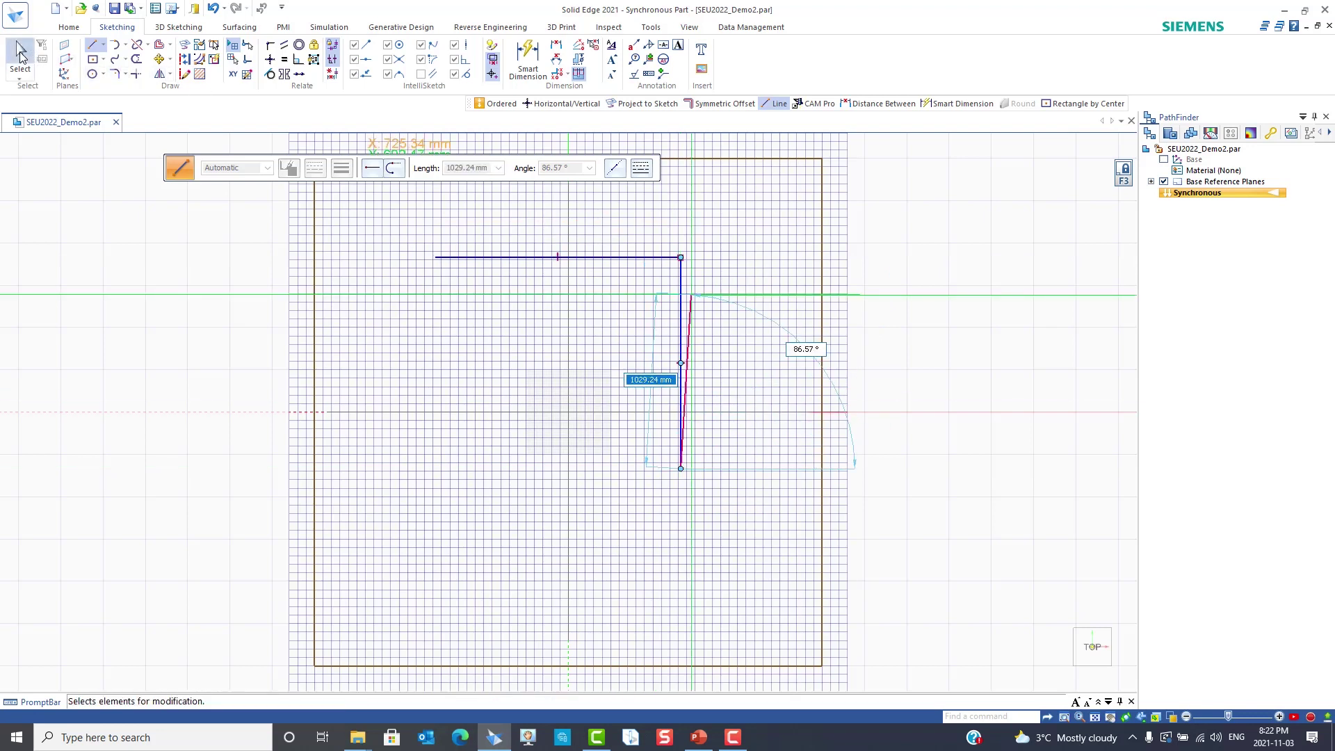
Unlock the Top (xy) plane and undo both lines drawn on it
{"action": "left_click", "coordinate": [1125, 172]}
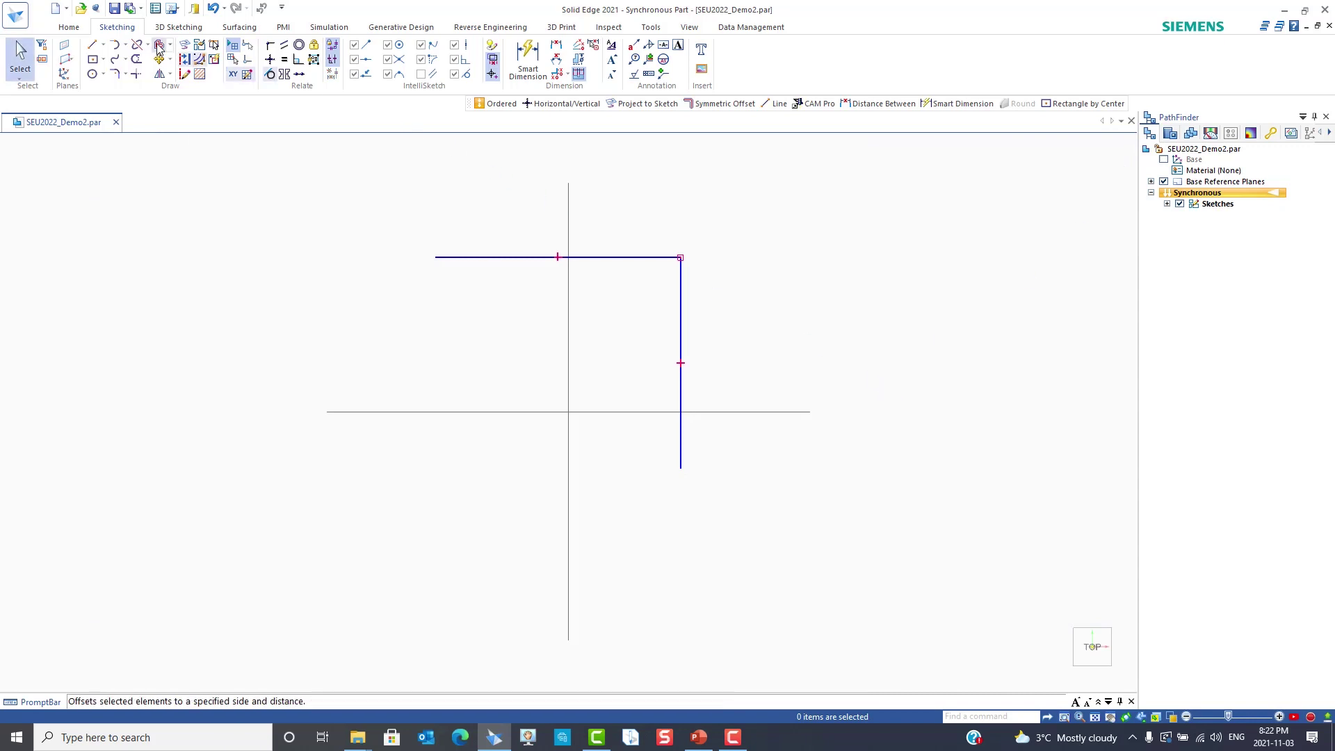
{"action": "left_click", "coordinate": [214, 9]}
{"action": "left_click", "coordinate": [214, 9]}
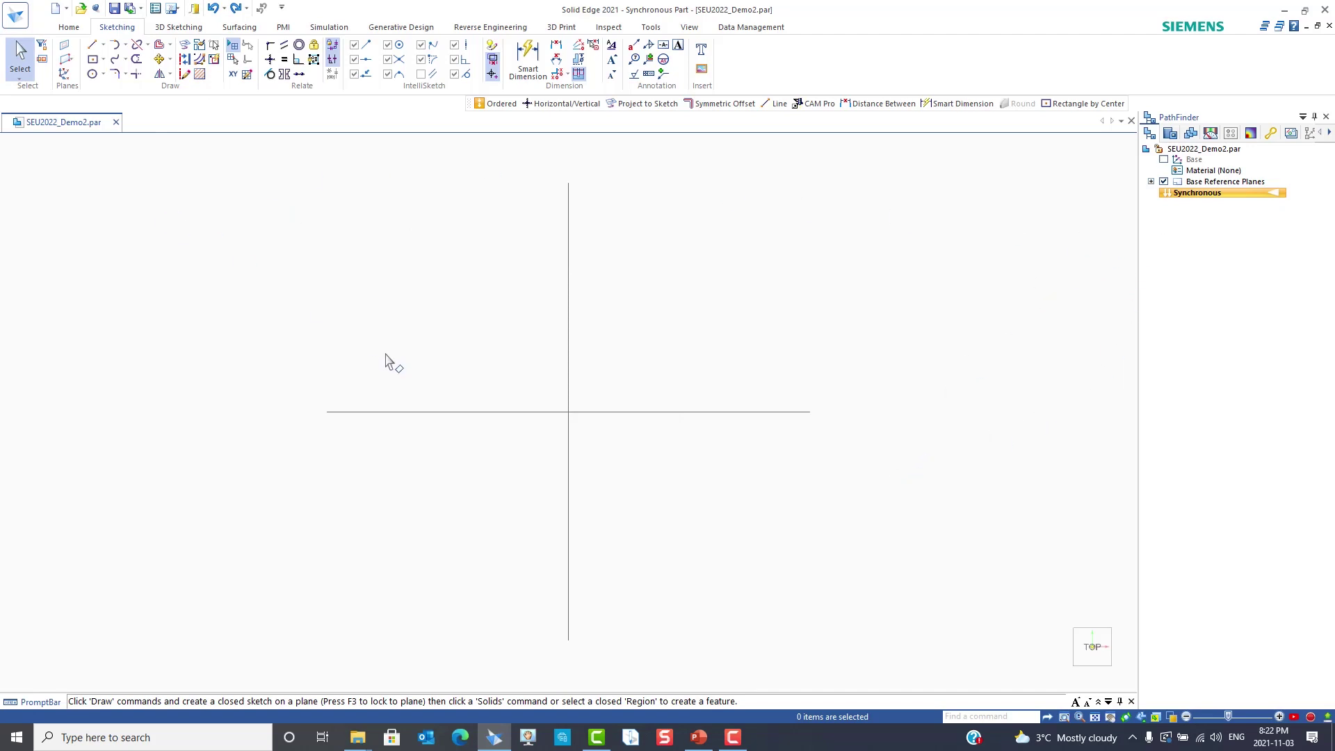
{"action": "middle_click_drag", "start_coordinate": [477, 337], "coordinate": [757, 387]}
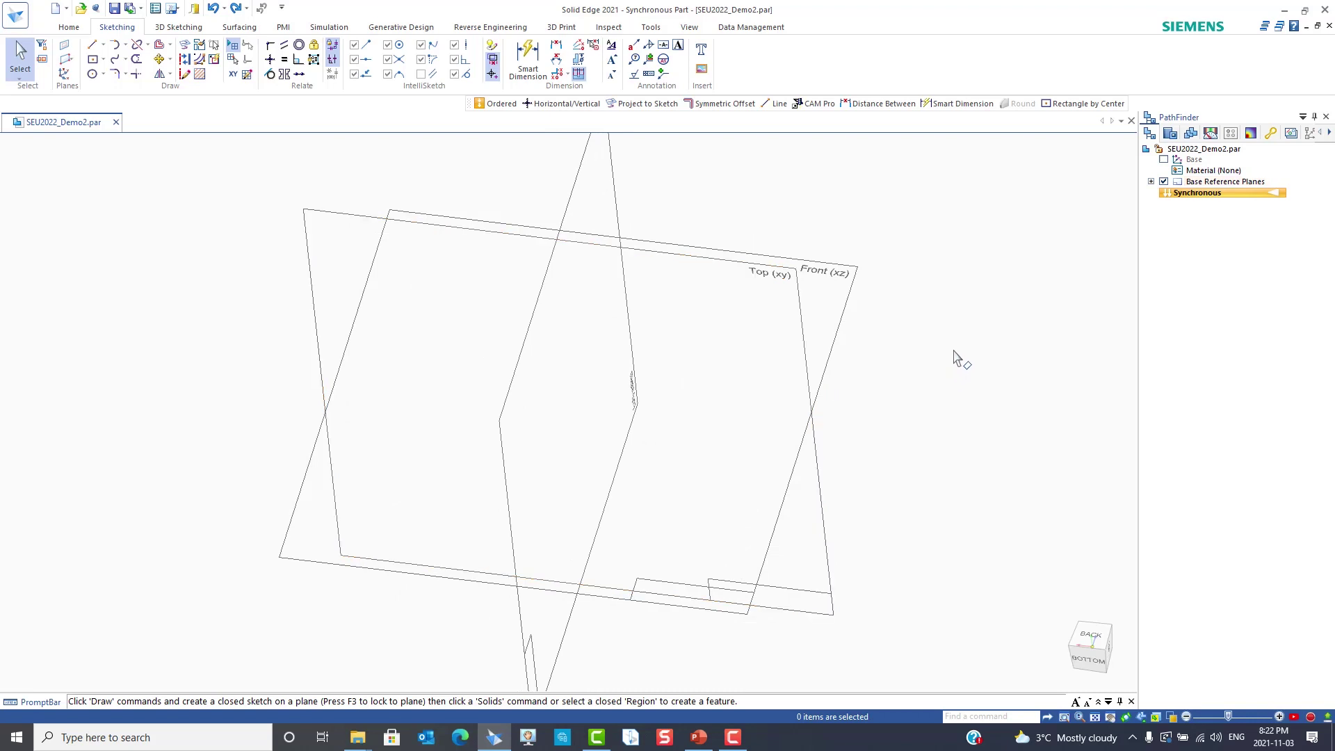
{"action": "mouse_move", "coordinate": [1102, 666]}
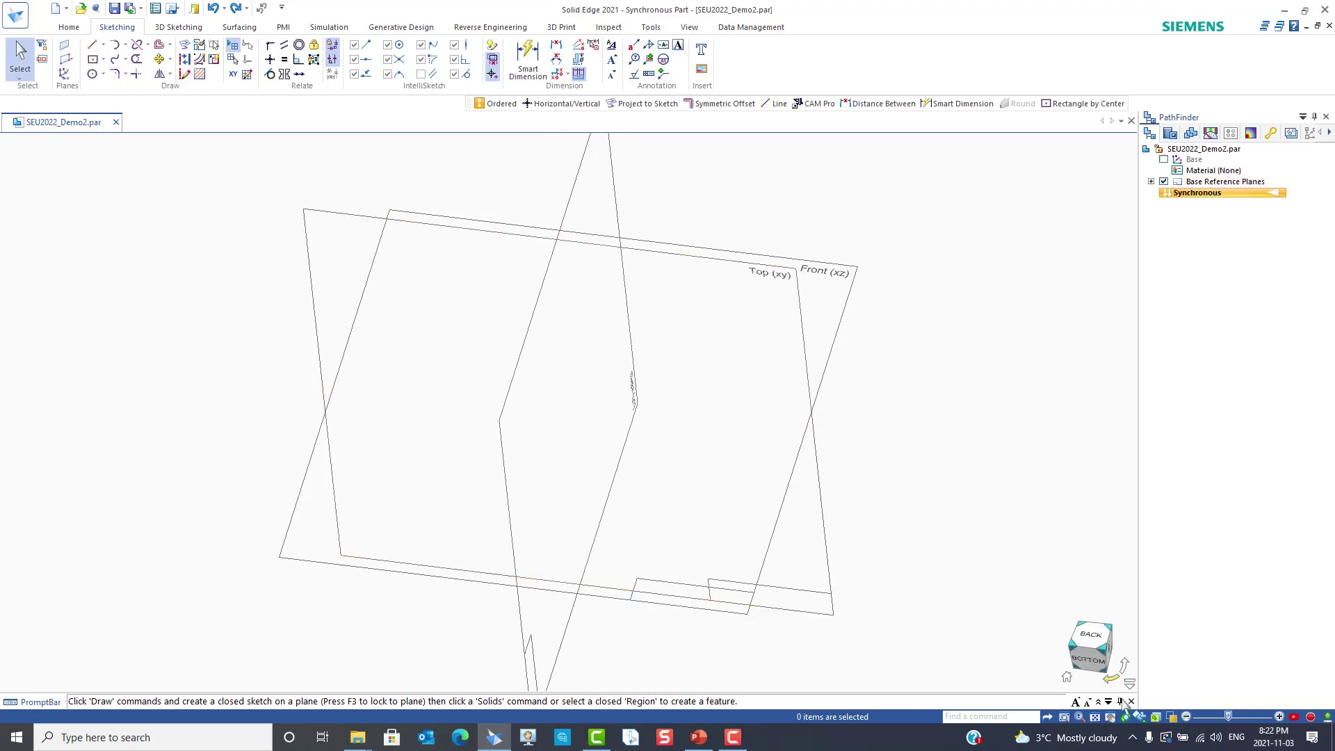
{"action": "left_click", "coordinate": [1066, 678]}
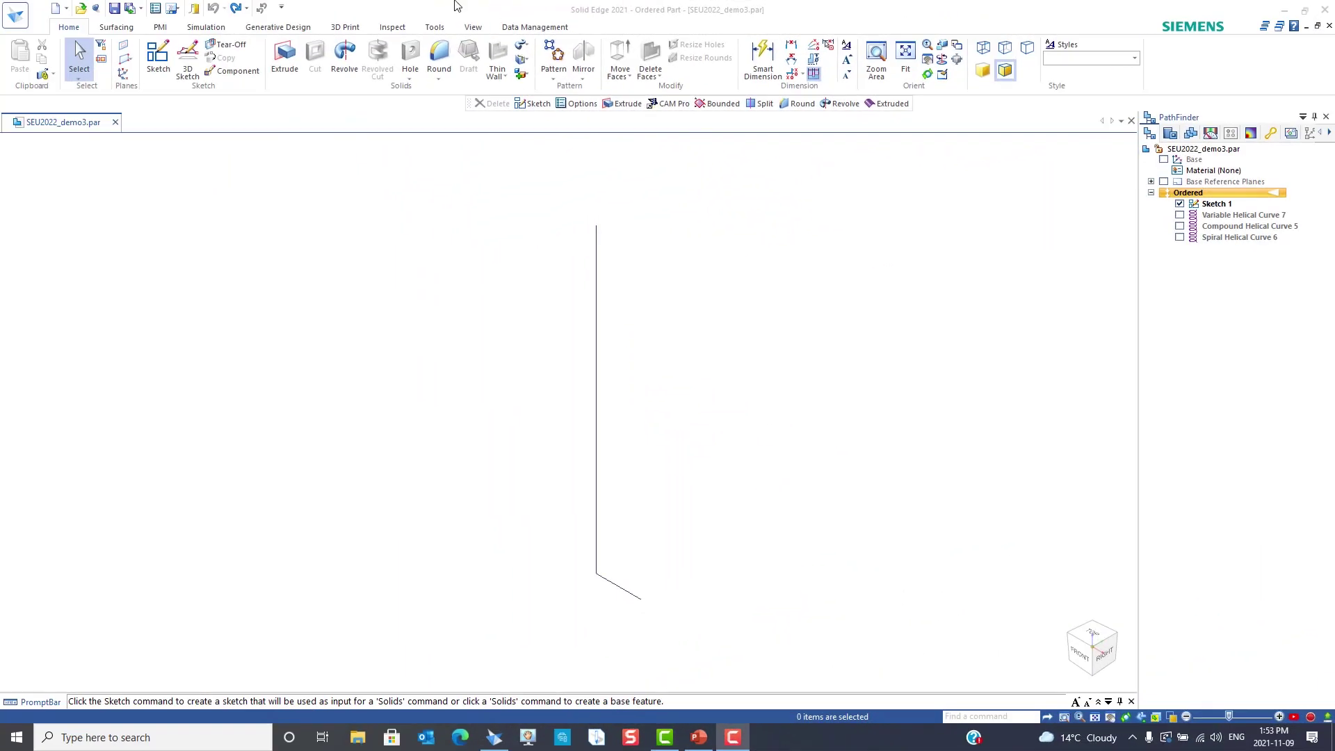
Start a Constant Pitch helical curve around the vertical sketch line, with its start point at the free end of the short line
{"action": "left_click", "coordinate": [116, 27]}
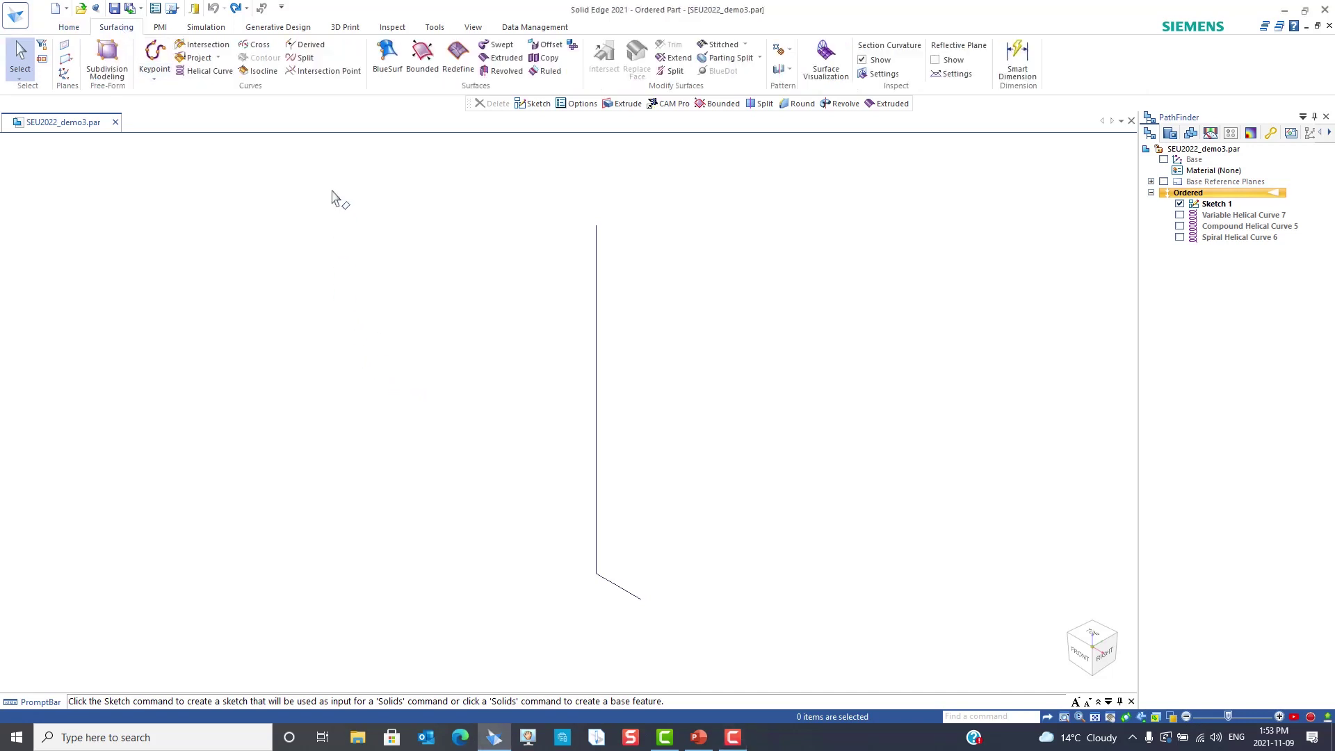
{"action": "left_click", "coordinate": [210, 72]}
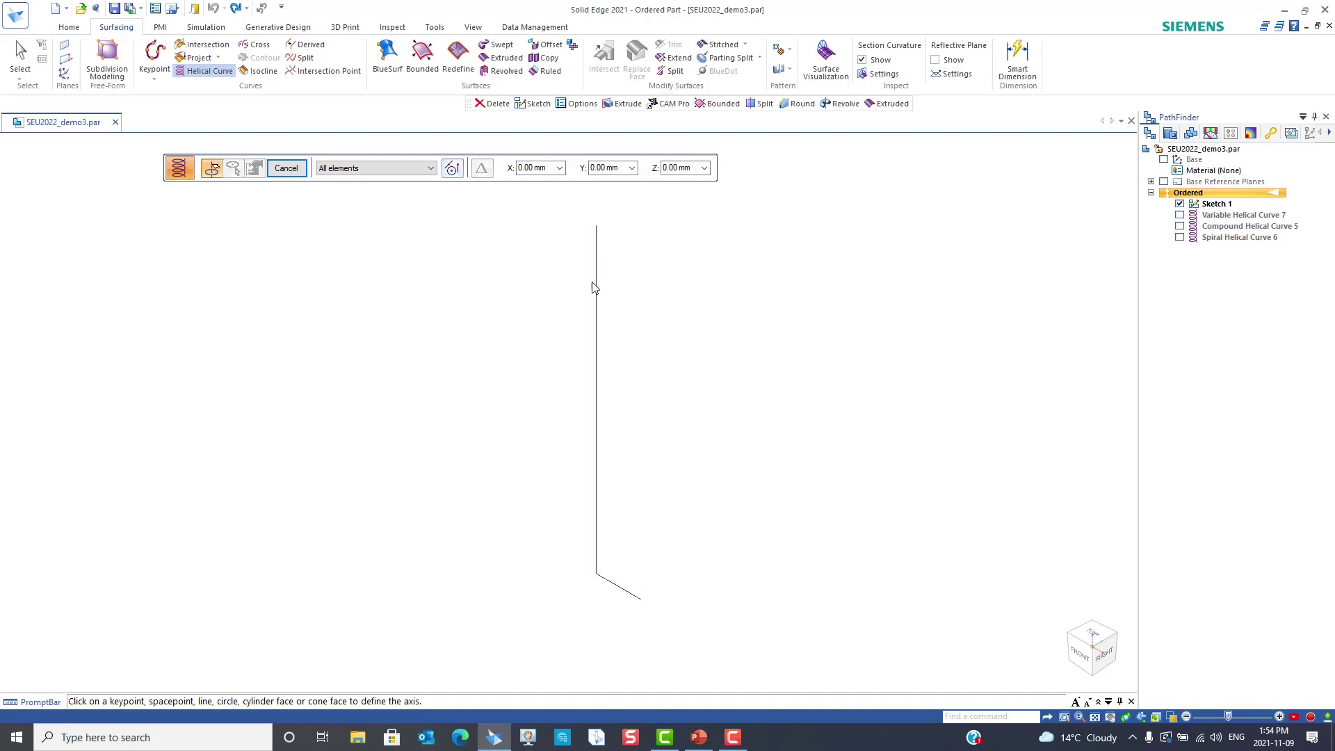
{"action": "left_click", "coordinate": [596, 541]}
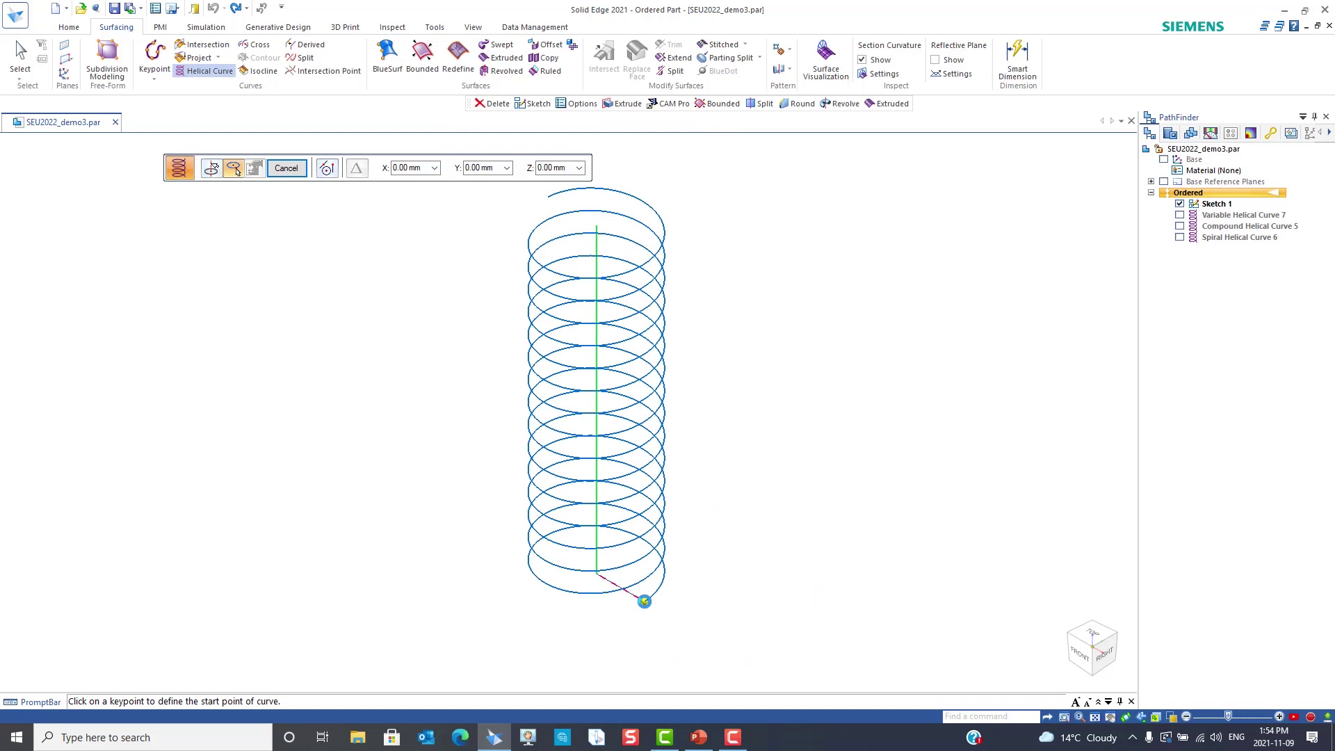
{"action": "left_click", "coordinate": [643, 601]}
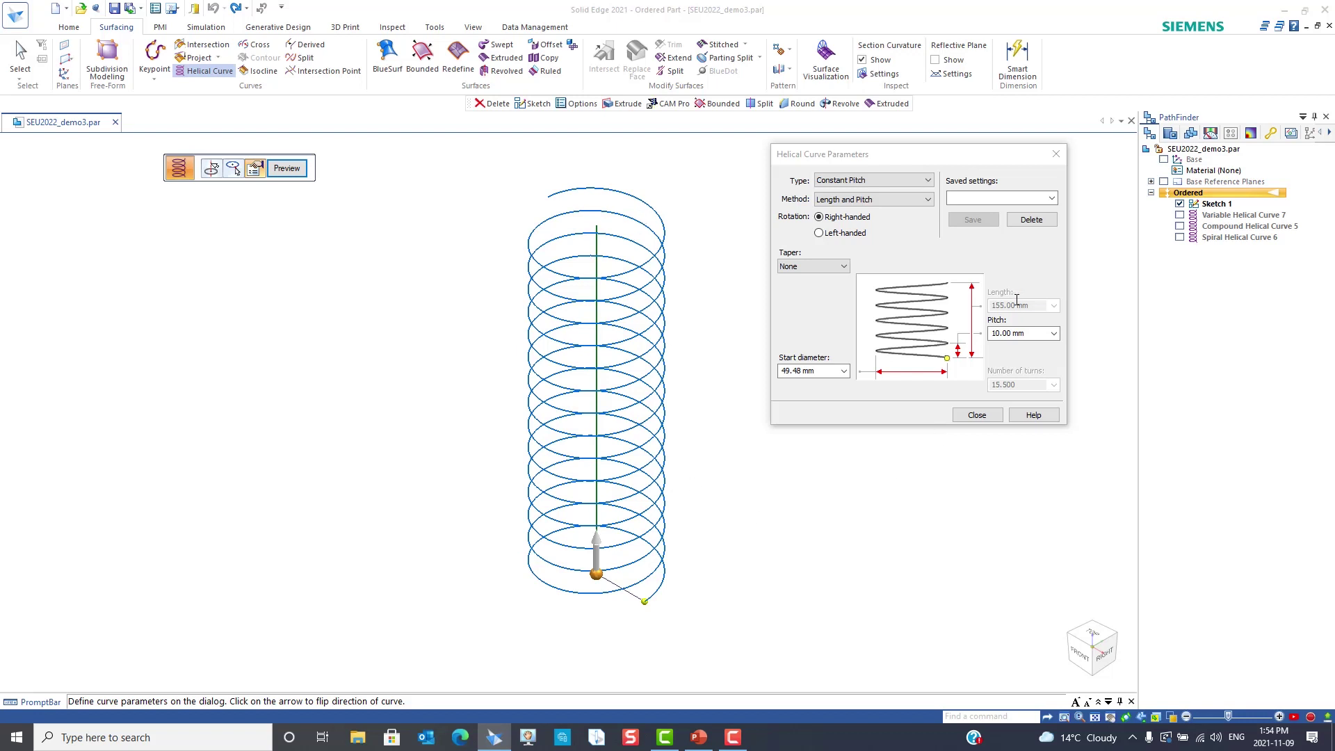
{"action": "left_click", "coordinate": [928, 181]}
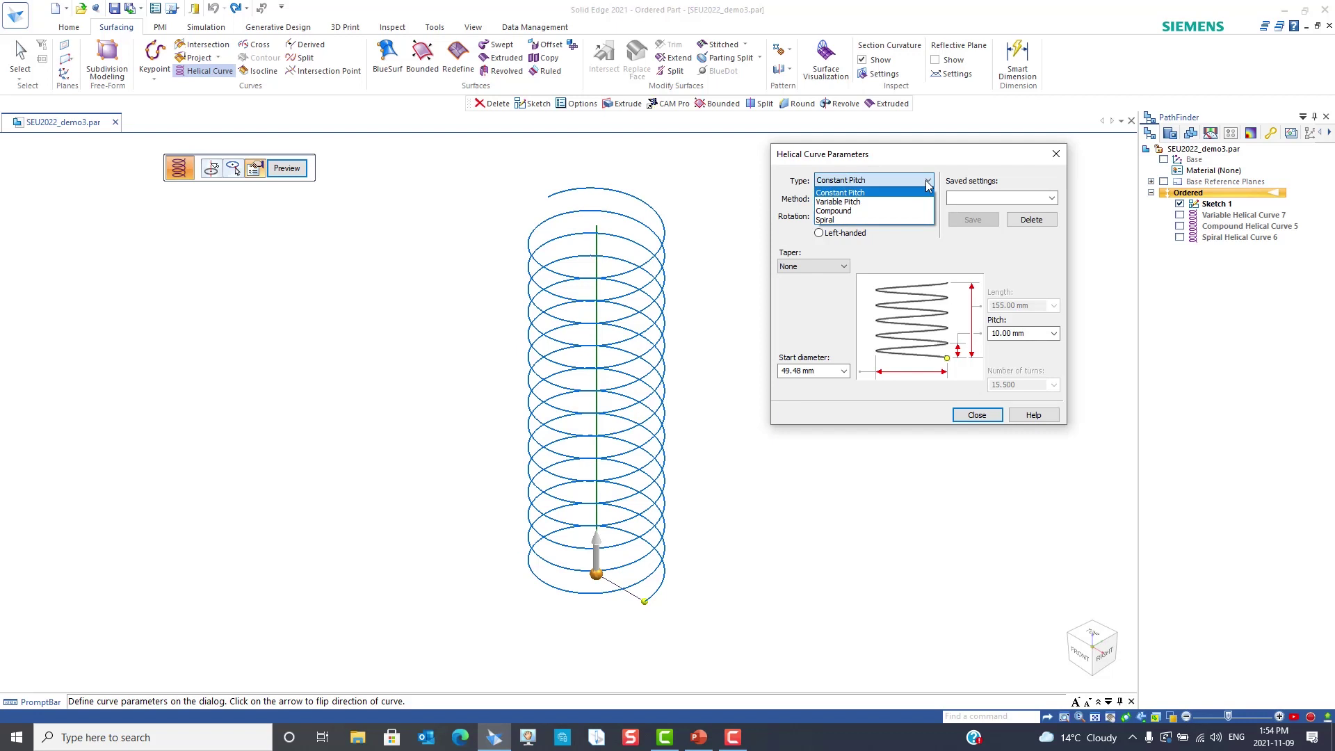
{"action": "left_click", "coordinate": [870, 195]}
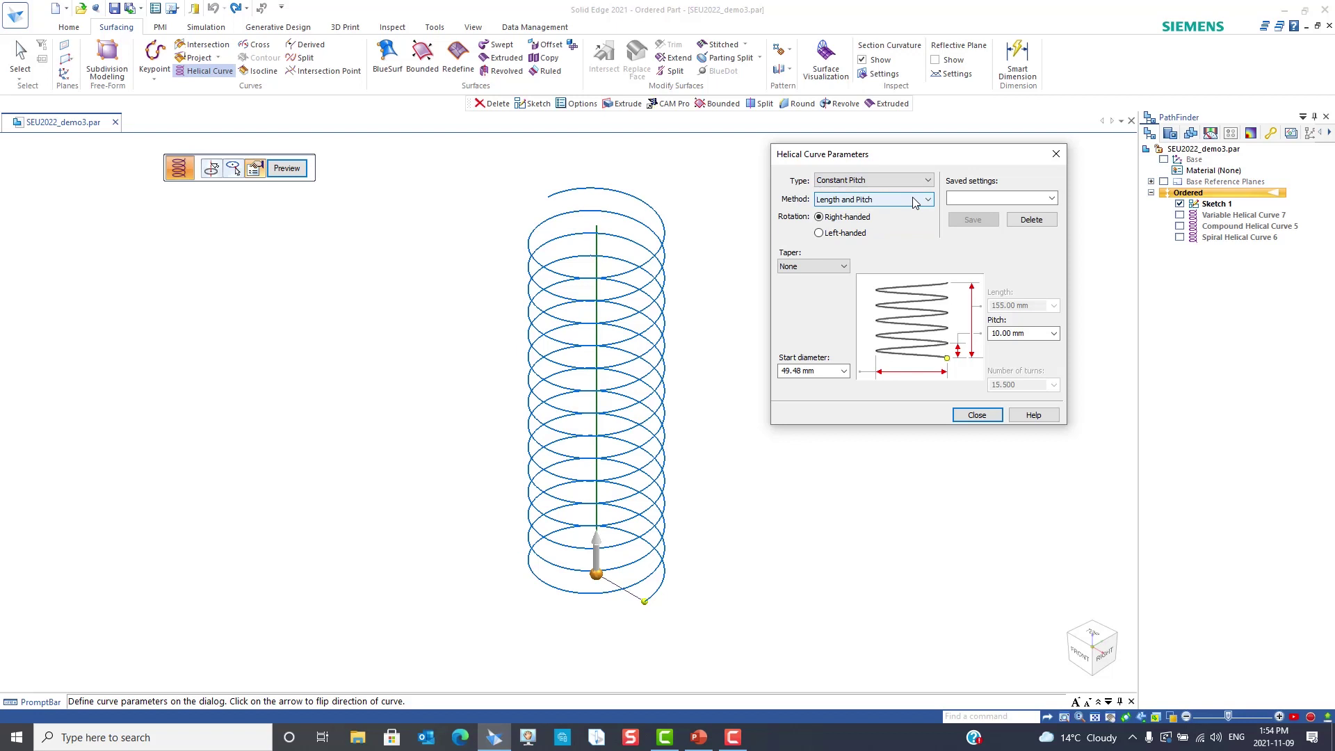
Set the helical curve's method to Length and Turns with 4 turns and preview the curve
{"action": "left_click", "coordinate": [915, 200]}
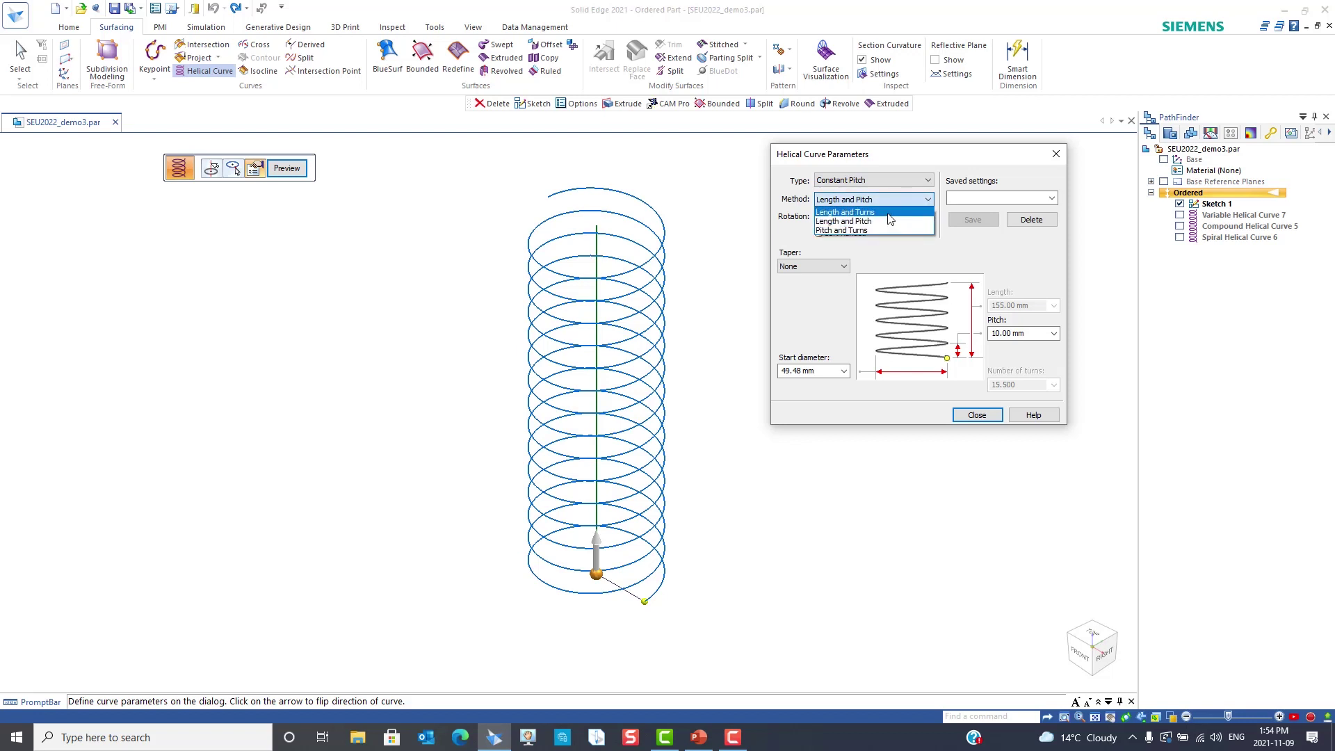
{"action": "left_click", "coordinate": [890, 212]}
{"action": "left_click_drag", "start_coordinate": [1043, 385], "coordinate": [993, 386]}
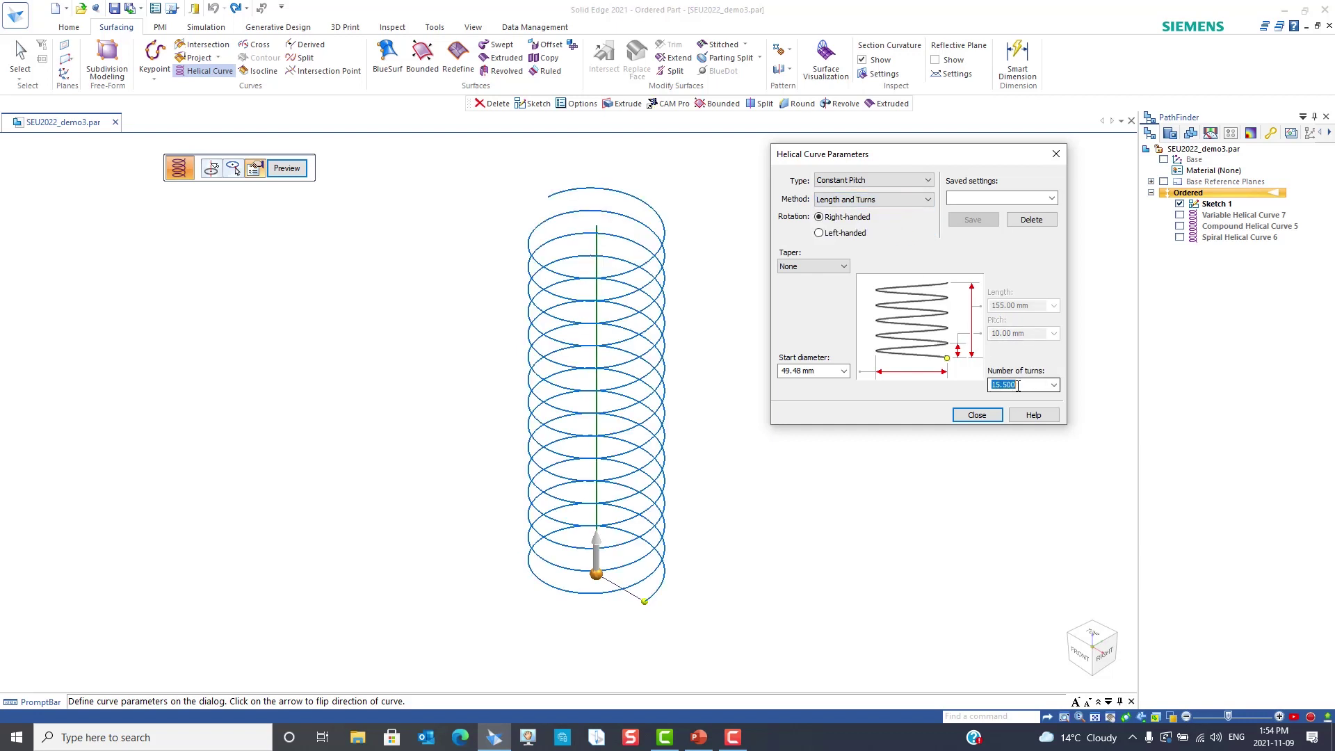
{"action": "type", "text": "4"}
{"action": "key", "text": "Return"}
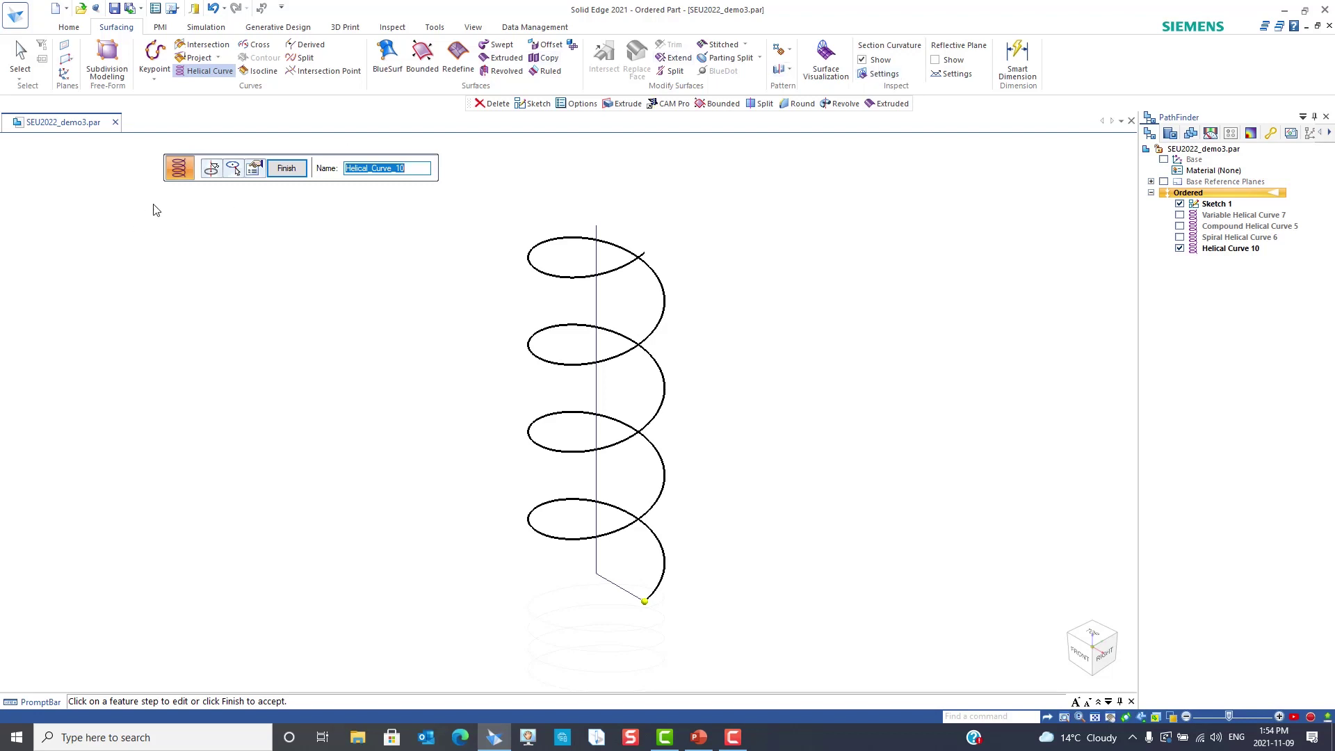
Change the helical curve's method to Length and Pitch with a pitch of 10 mm and preview the curve
{"action": "left_click", "coordinate": [253, 169]}
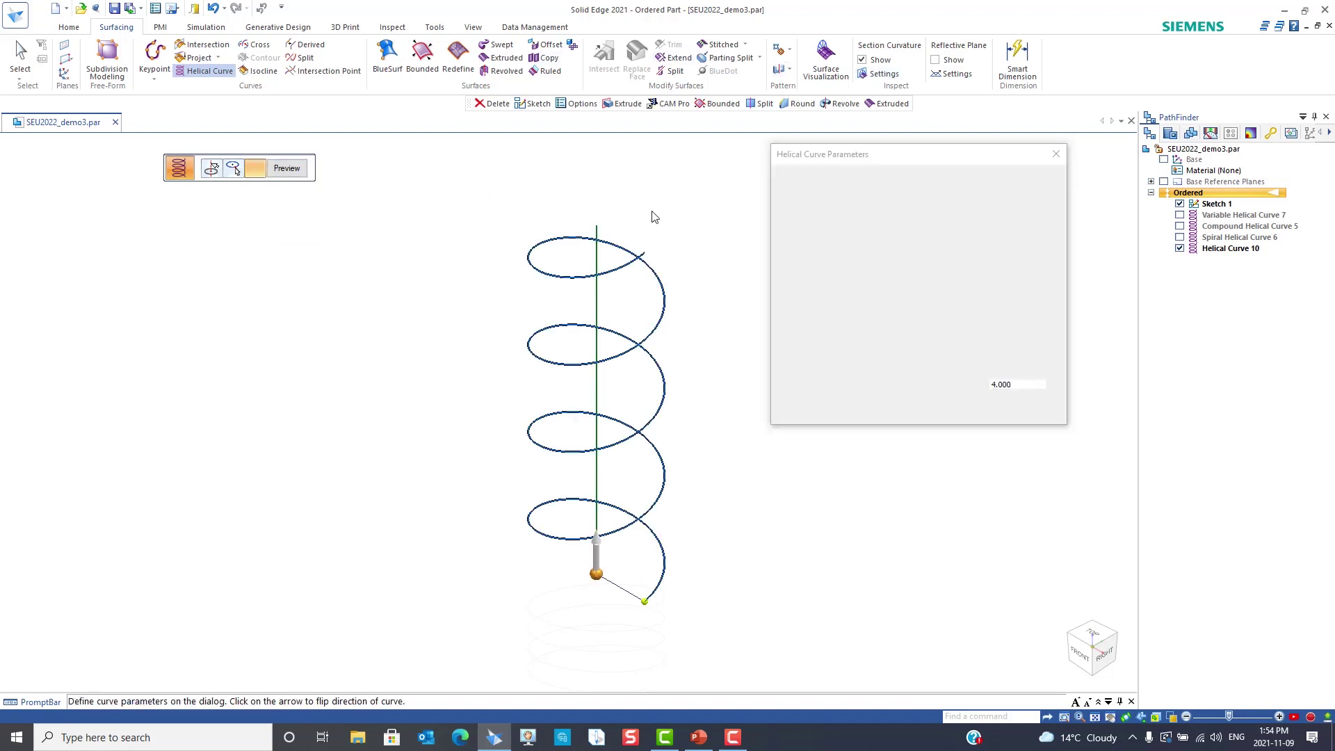
{"action": "left_click", "coordinate": [886, 205]}
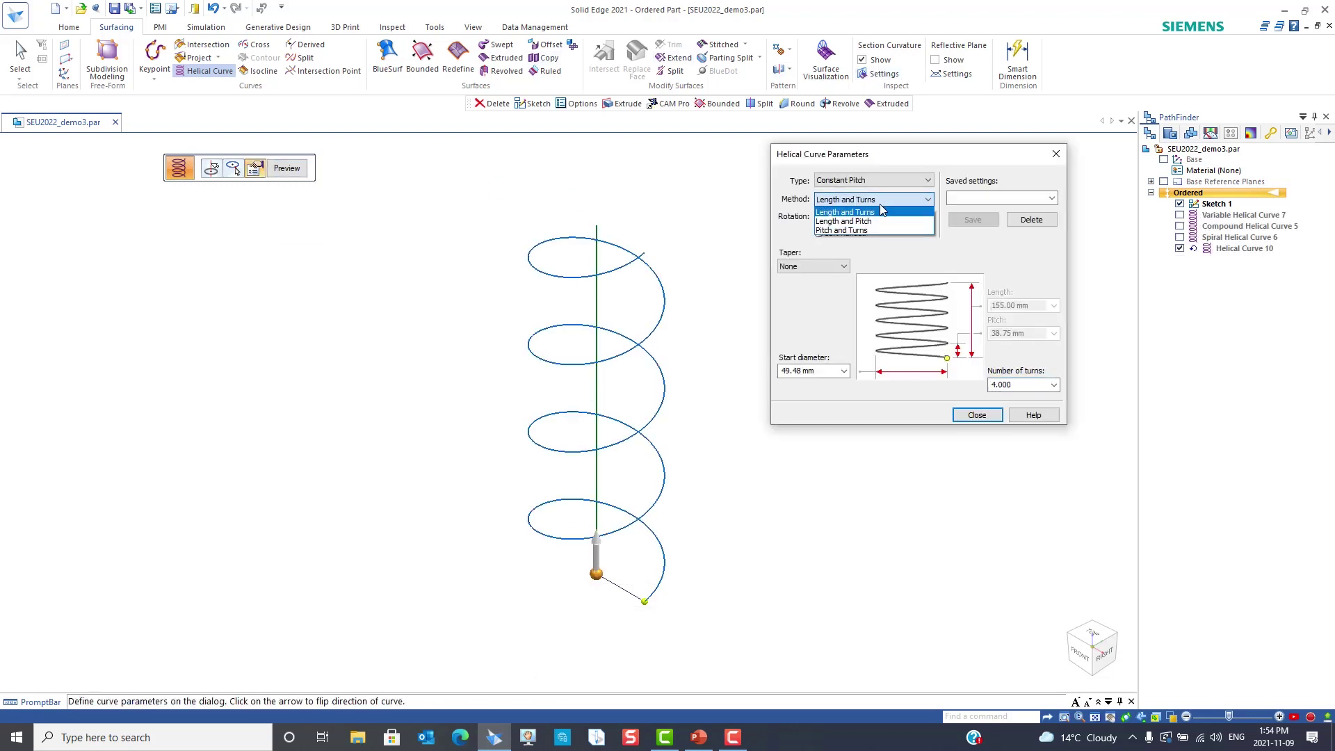
{"action": "left_click", "coordinate": [874, 222]}
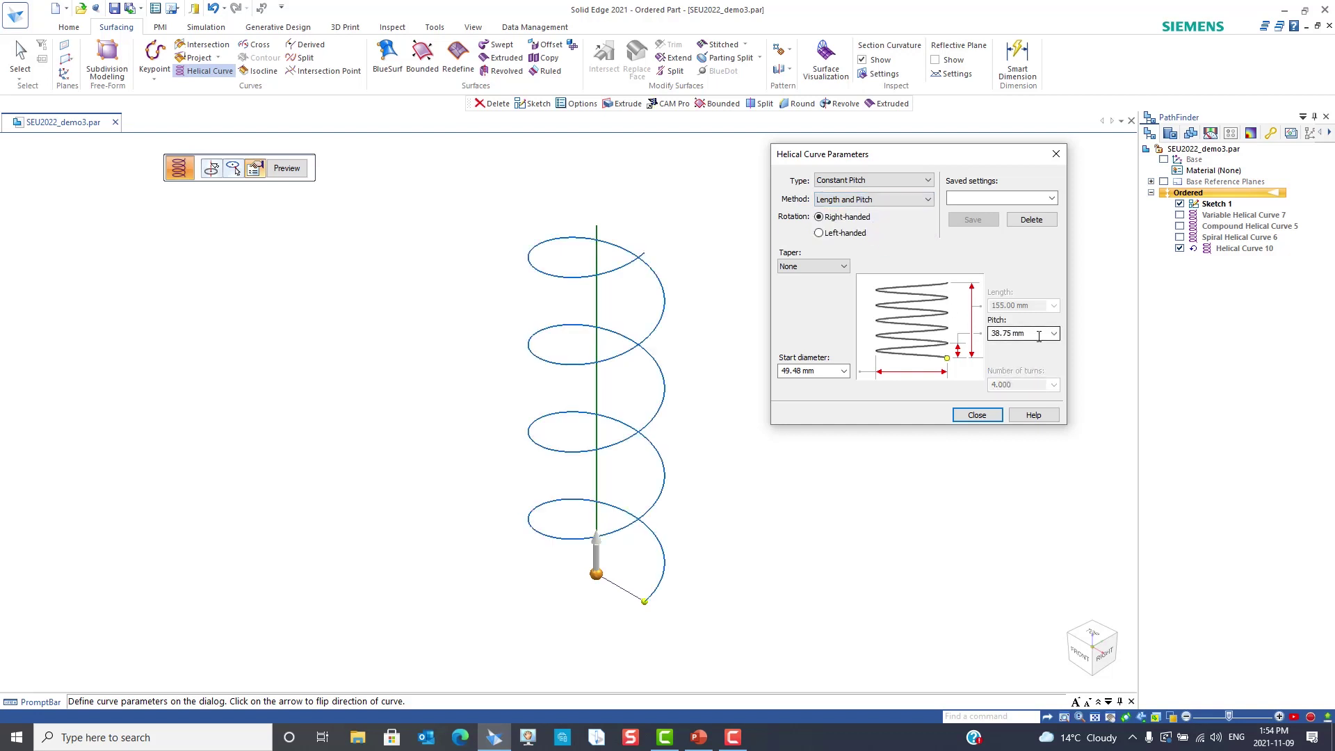
{"action": "left_click", "coordinate": [999, 334]}
{"action": "type", "text": "10"}
{"action": "key", "text": "Return"}
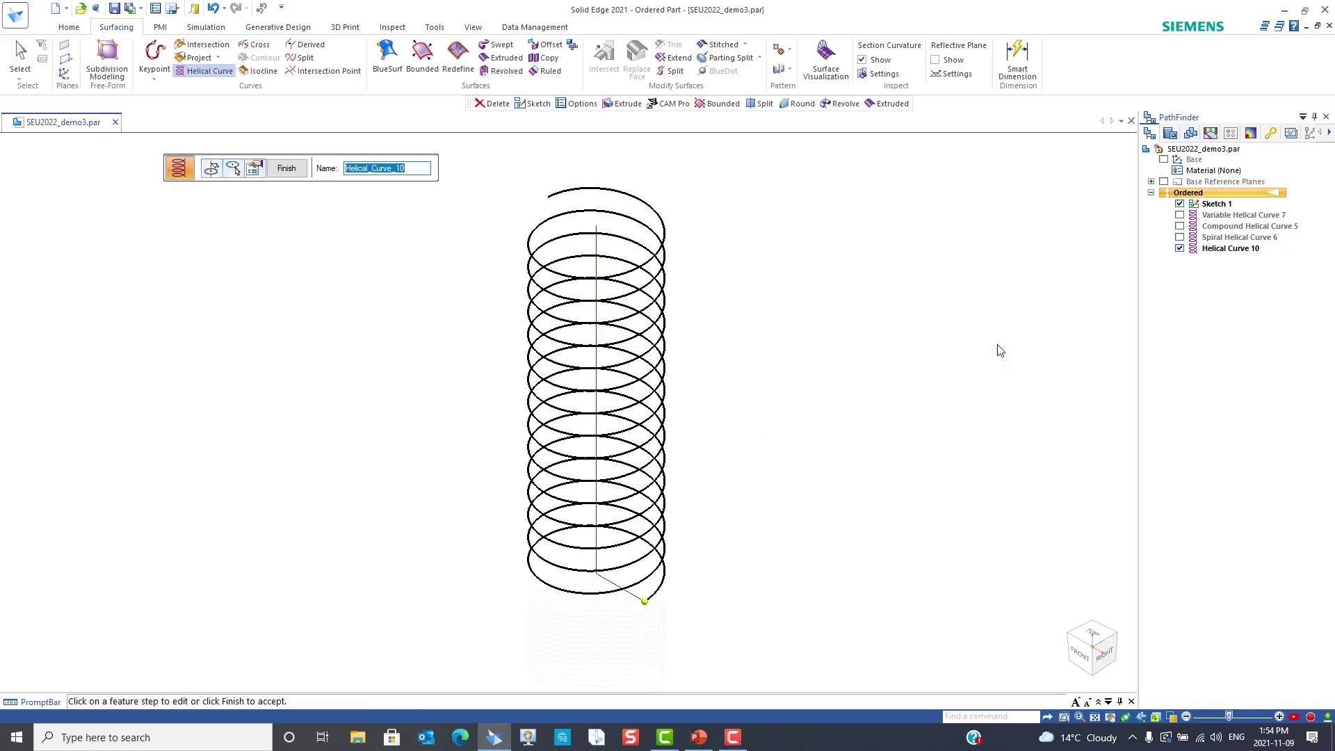
Try left-handed rotation on the helical curve, set it back to right-handed, and finish the curve
{"action": "left_click", "coordinate": [254, 167]}
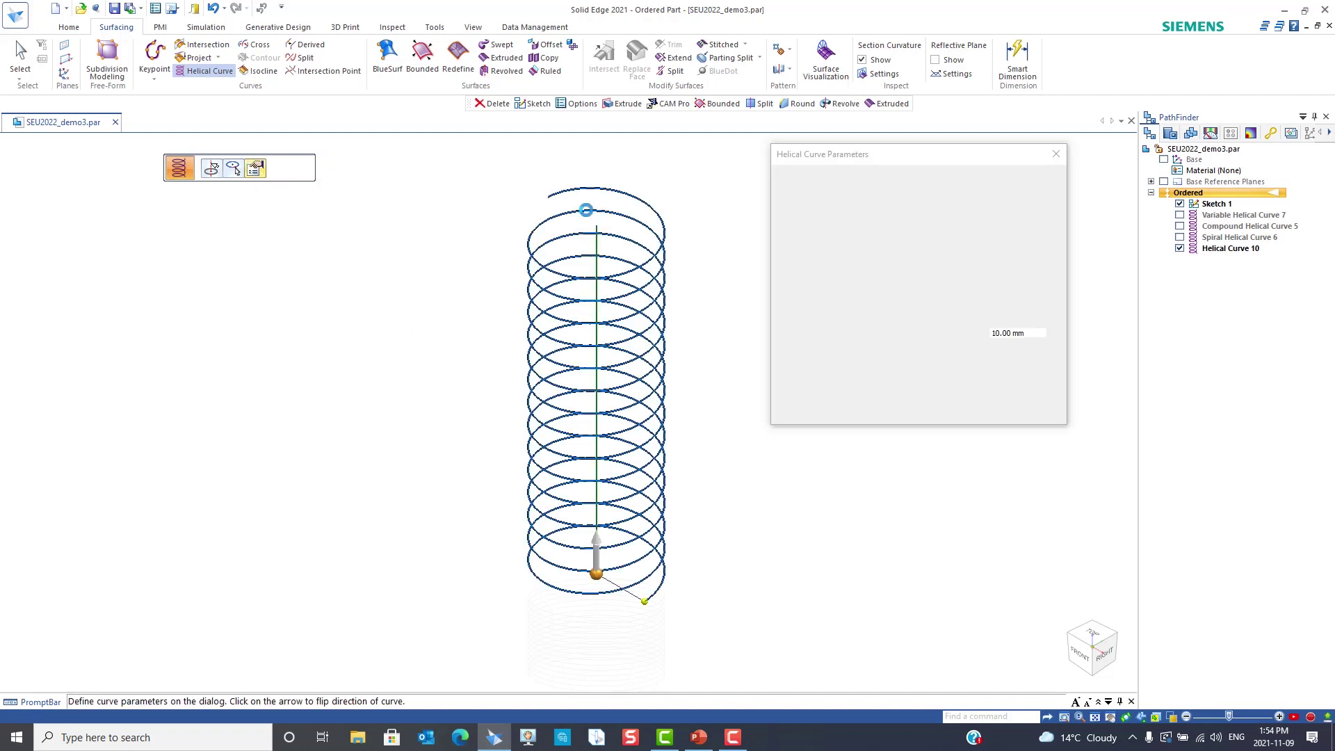
{"action": "left_click", "coordinate": [835, 236]}
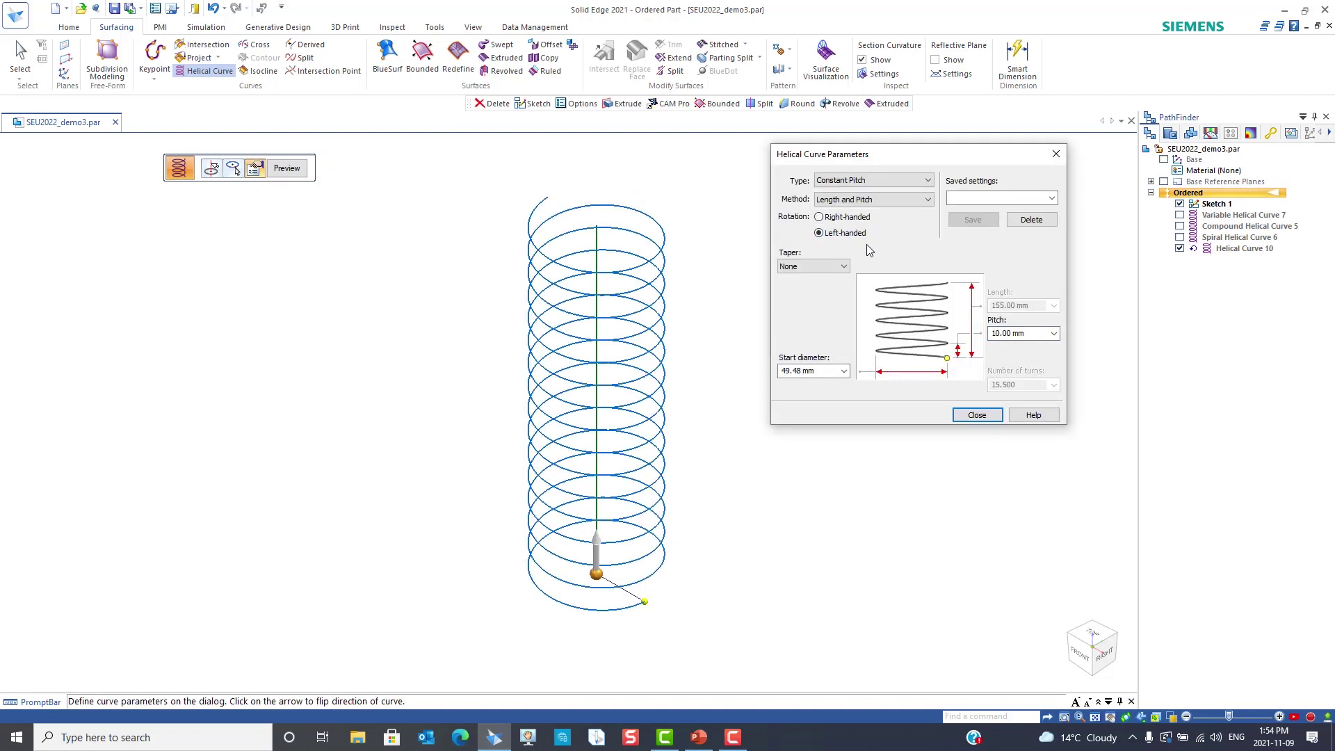
{"action": "left_click", "coordinate": [833, 220]}
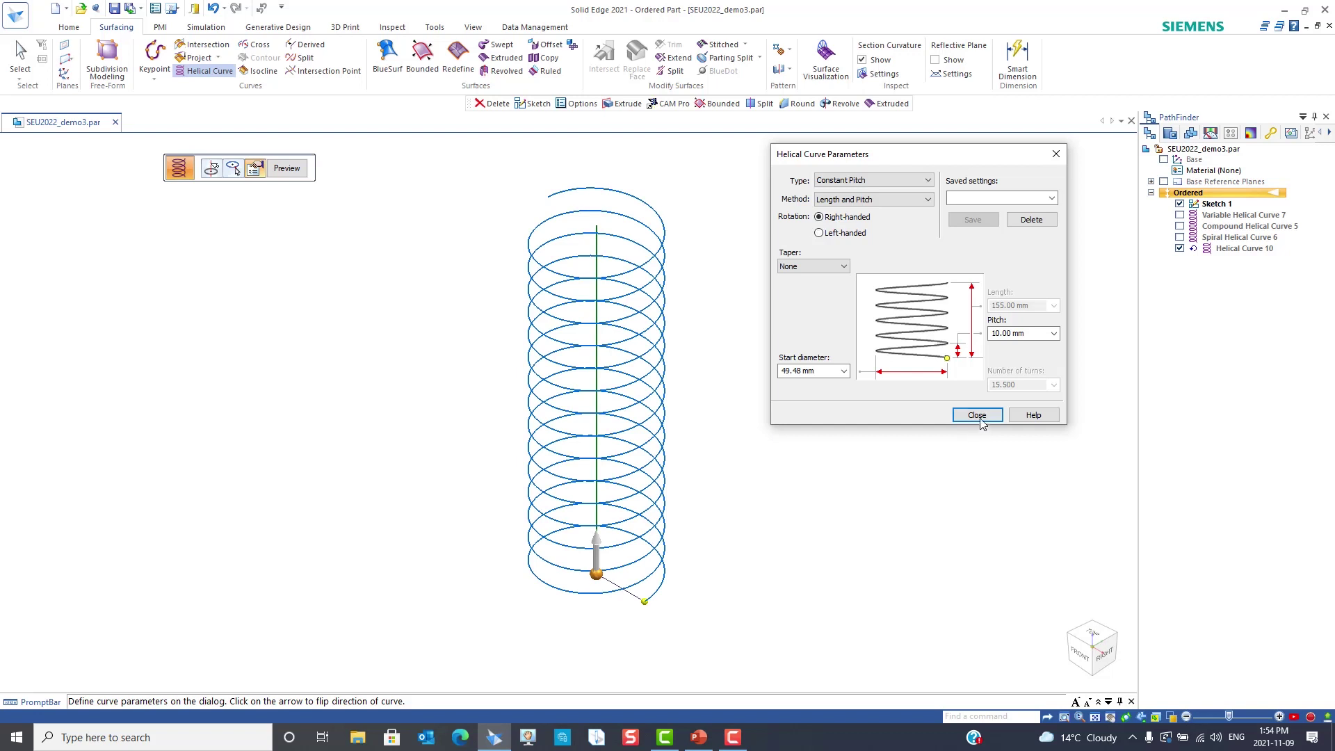
{"action": "left_click", "coordinate": [979, 417]}
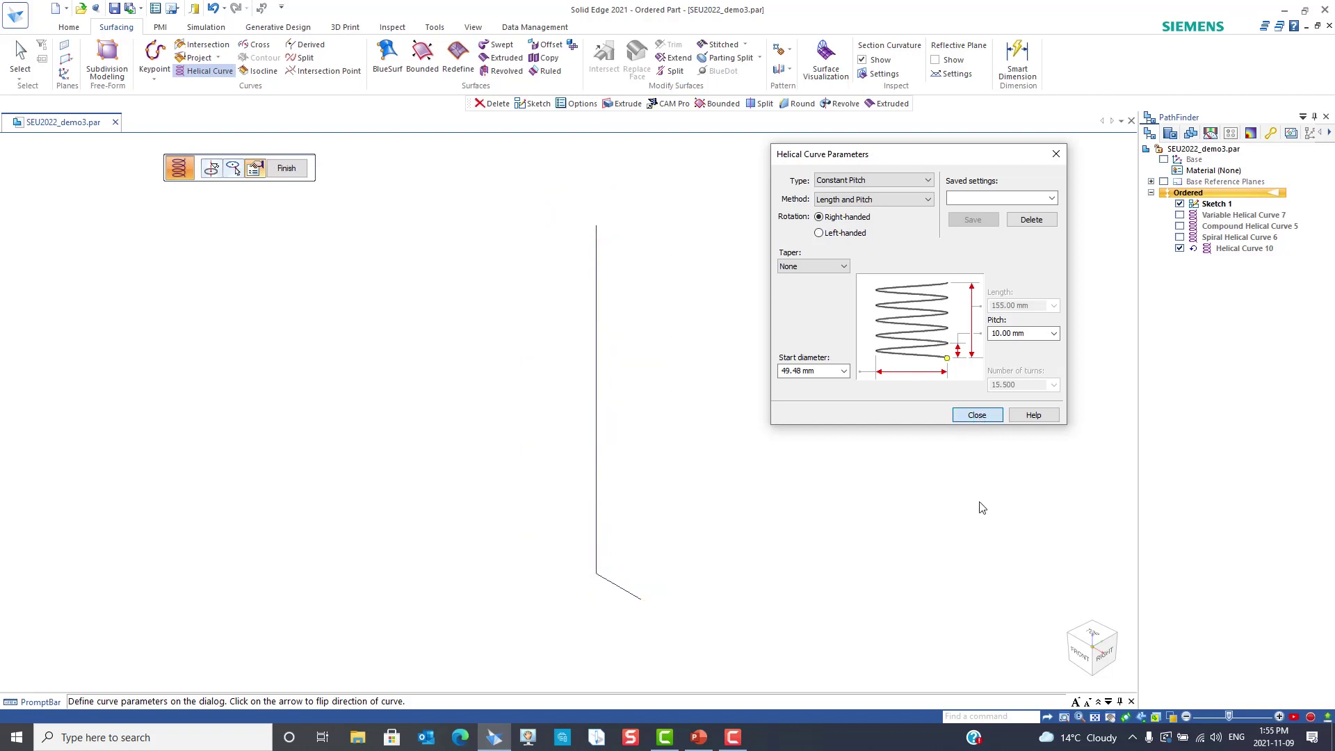
{"action": "left_click", "coordinate": [289, 170]}
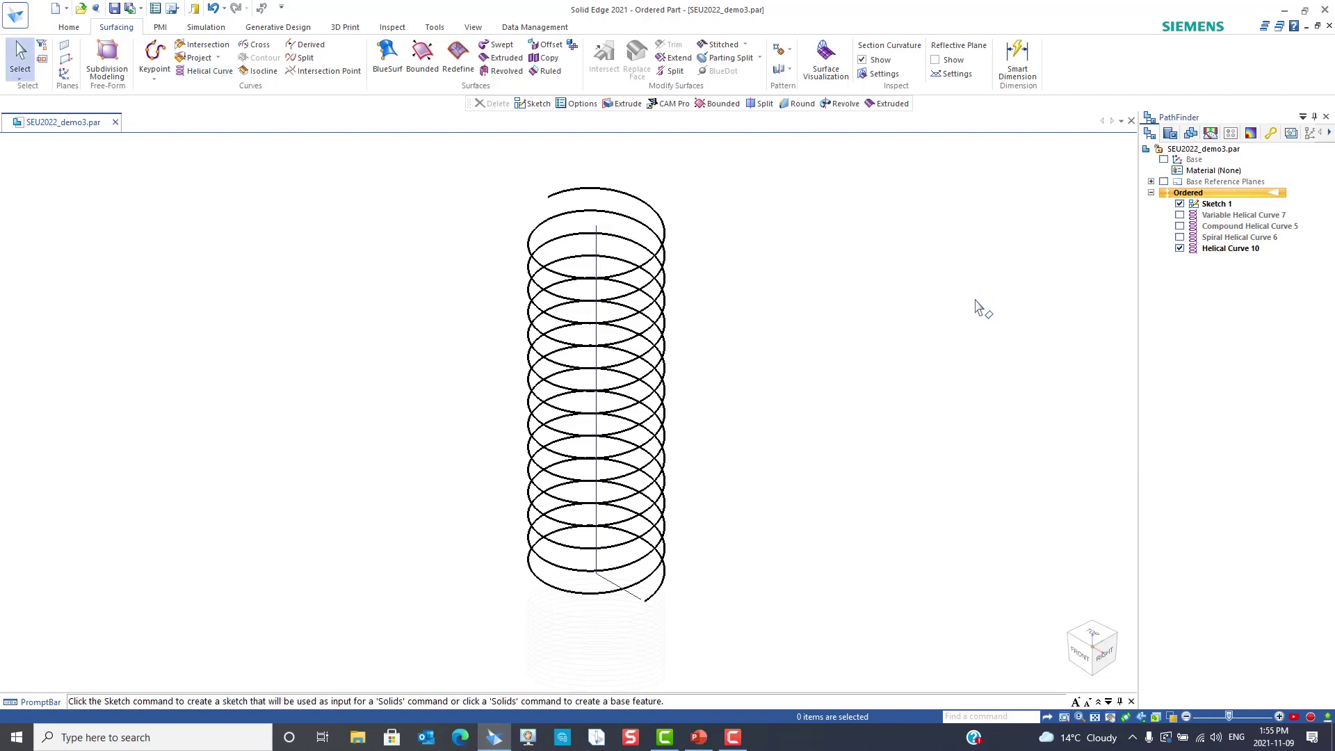
Hide Sketch 1 and inspect the constant pitch helical curve on its own
{"action": "left_click", "coordinate": [1181, 205]}
{"action": "mouse_move", "coordinate": [782, 419]}
{"action": "middle_mouse_down"}
{"action": "mouse_move", "coordinate": [769, 364]}
{"action": "mouse_move", "coordinate": [856, 319]}
{"action": "mouse_move", "coordinate": [875, 237]}
{"action": "middle_mouse_up"}
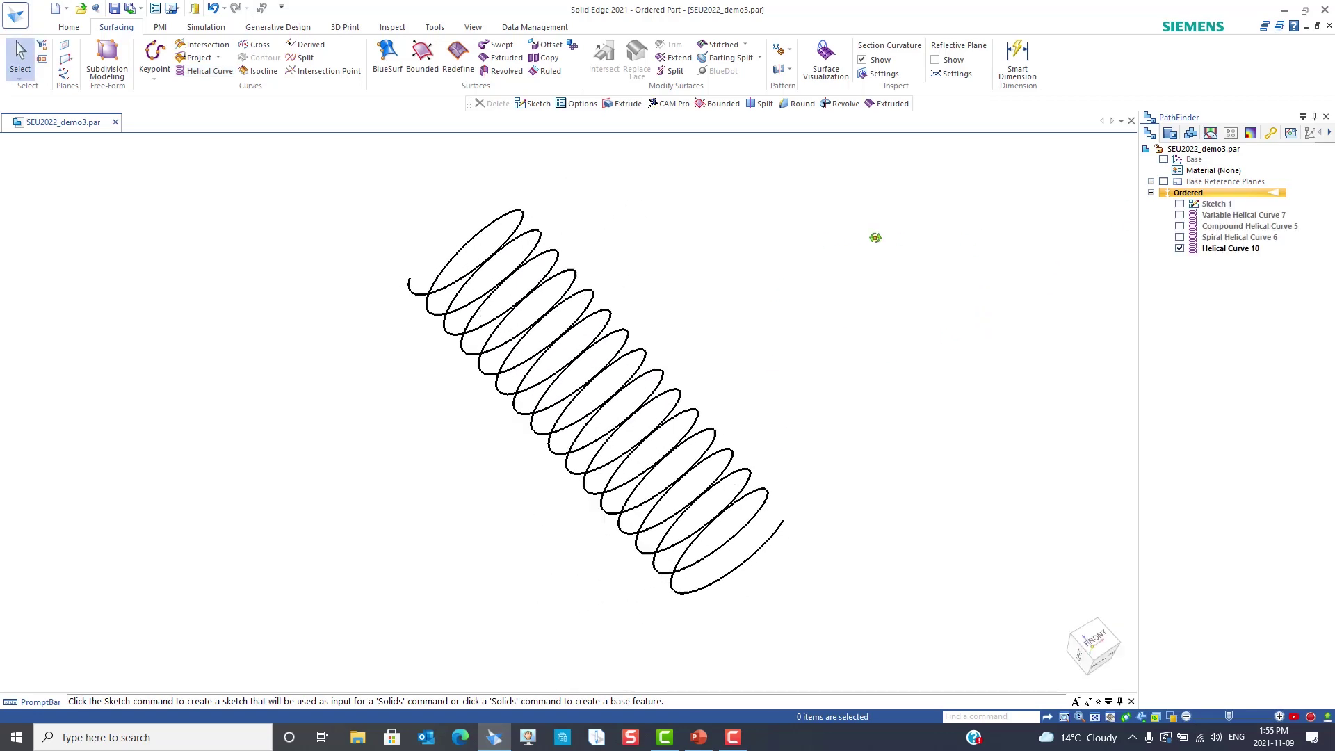
{"action": "key", "text": "ctrl+f"}
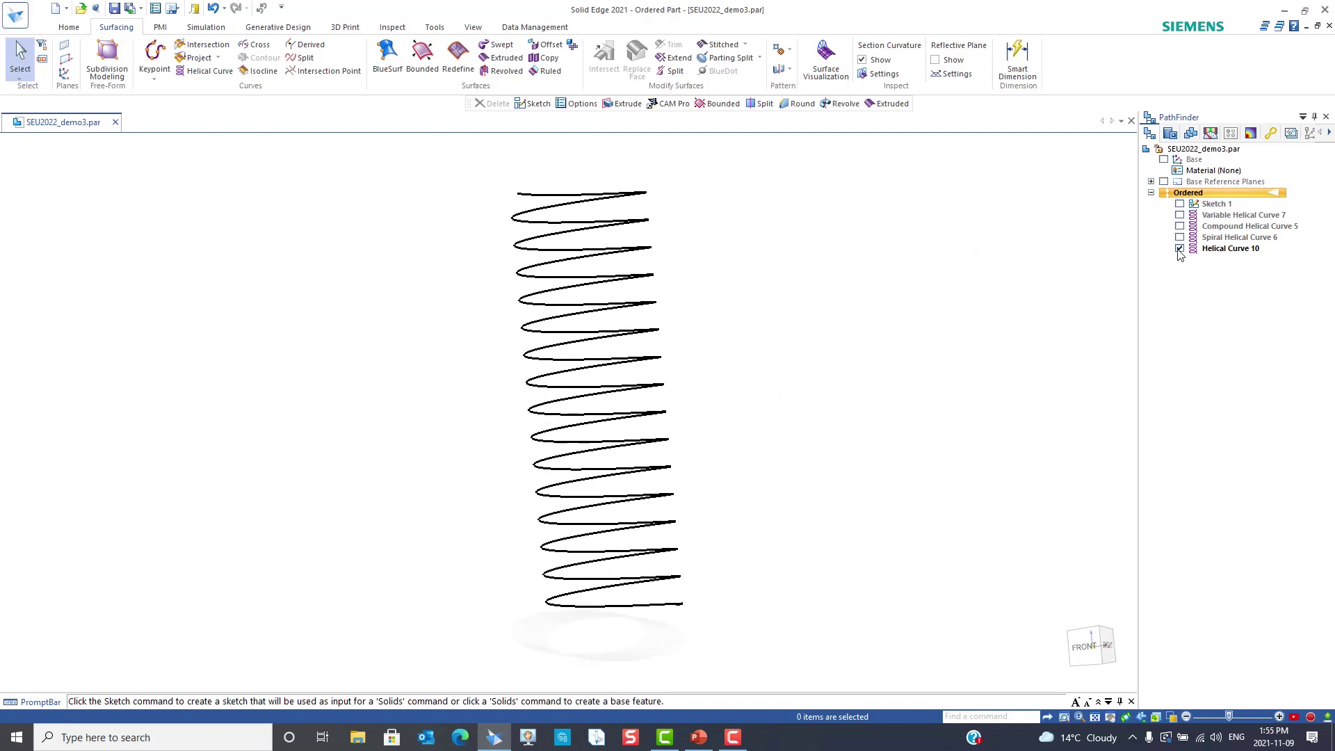
Hide Helical Curve 10 and display Variable Helical Curve 7 to inspect its changing pitch
{"action": "left_click", "coordinate": [1180, 248]}
{"action": "left_click", "coordinate": [1181, 215]}
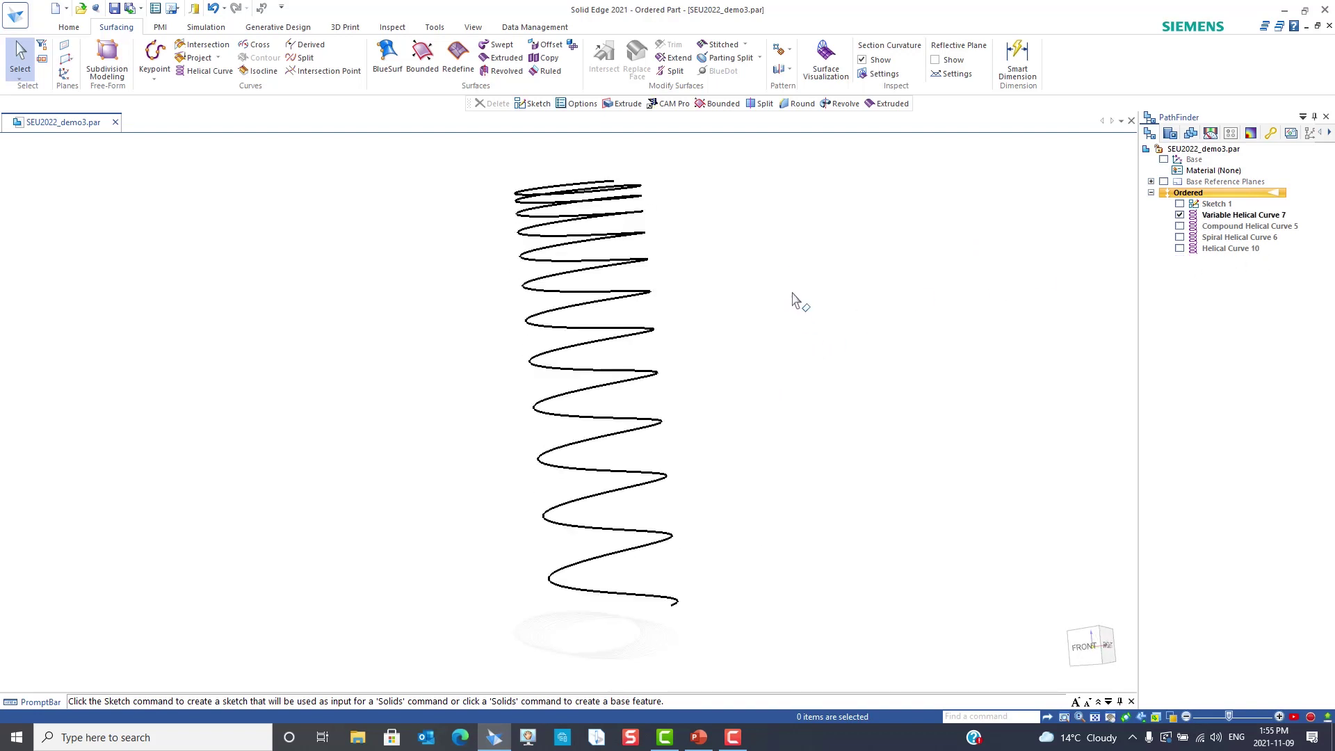
{"action": "middle_click_drag", "start_coordinate": [792, 299], "coordinate": [682, 299]}
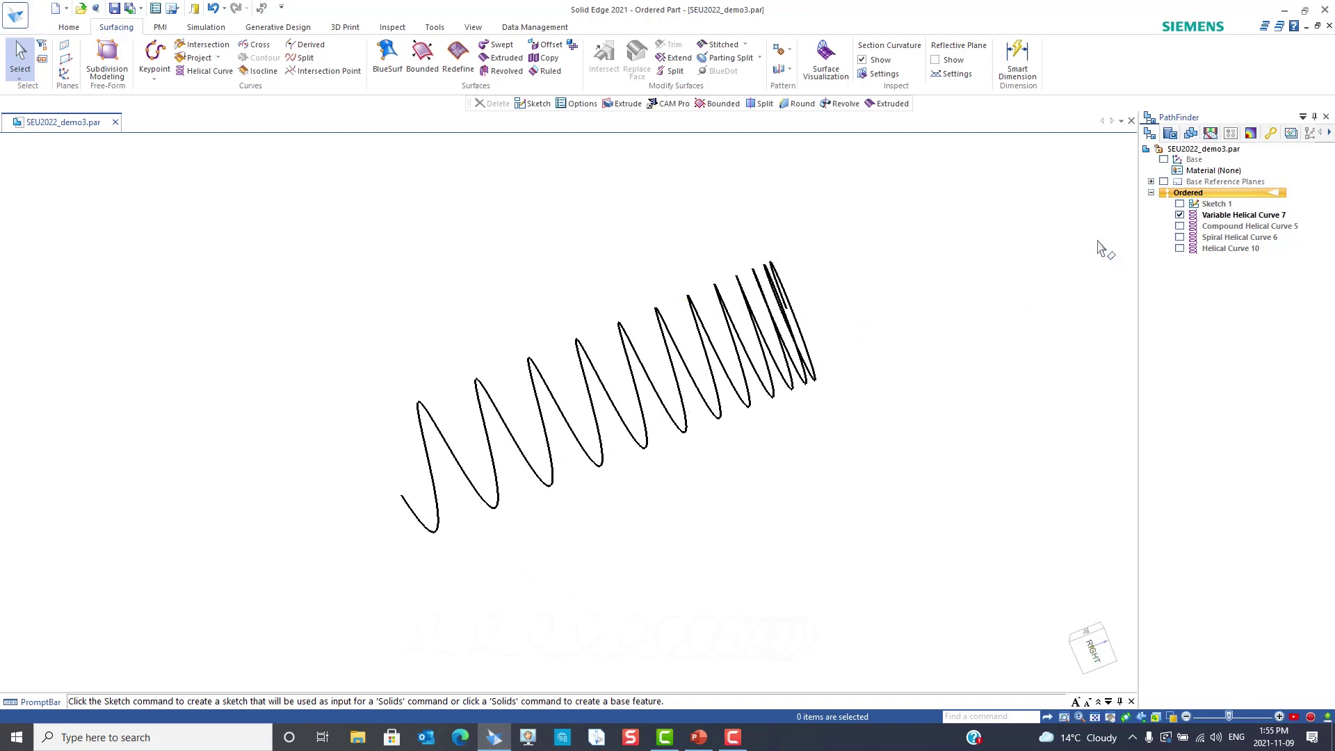
Hide Variable Helical Curve 7 and display Compound Helical Curve 5 instead
{"action": "left_click", "coordinate": [1180, 215]}
{"action": "left_click", "coordinate": [1180, 226]}
{"action": "middle_click_drag", "start_coordinate": [885, 437], "coordinate": [691, 271]}
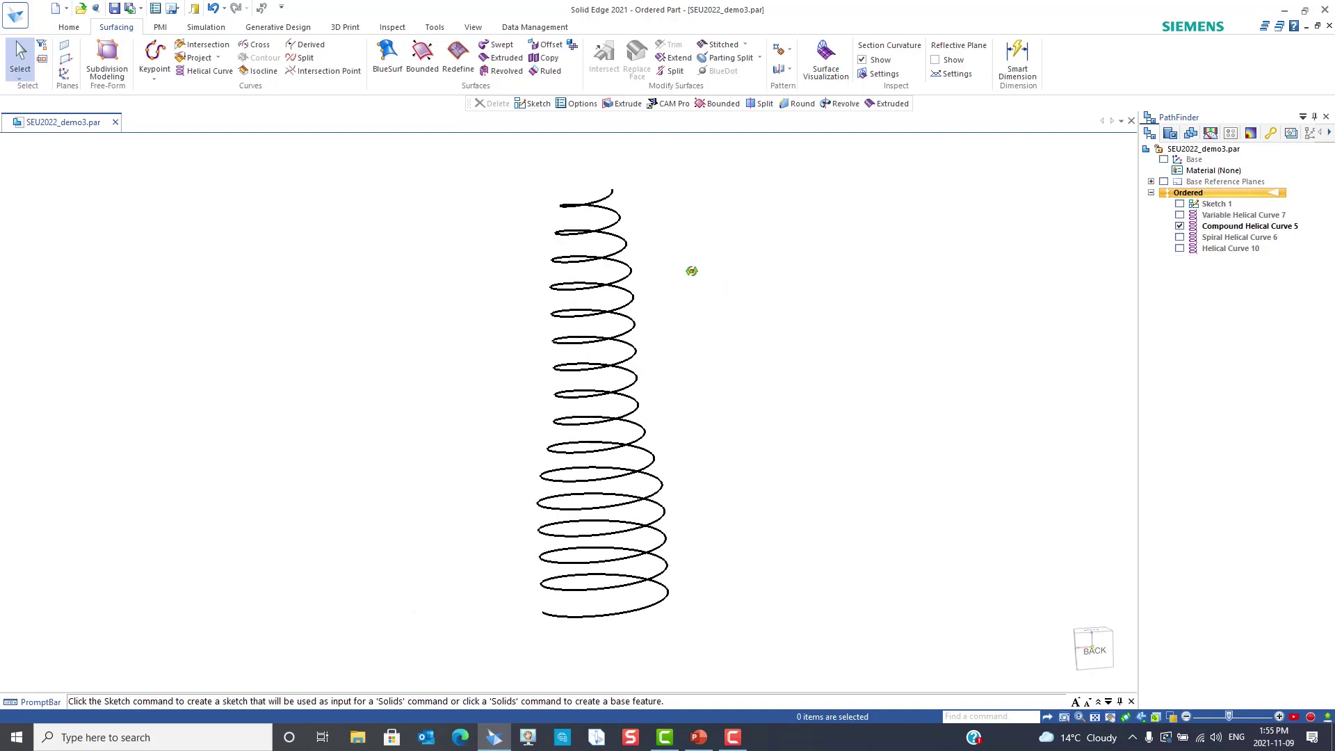
Edit the definition of Compound Helical Curve 5 to review its point-by-point parameter table, and finish without changing any values
{"action": "right_click", "coordinate": [1292, 233]}
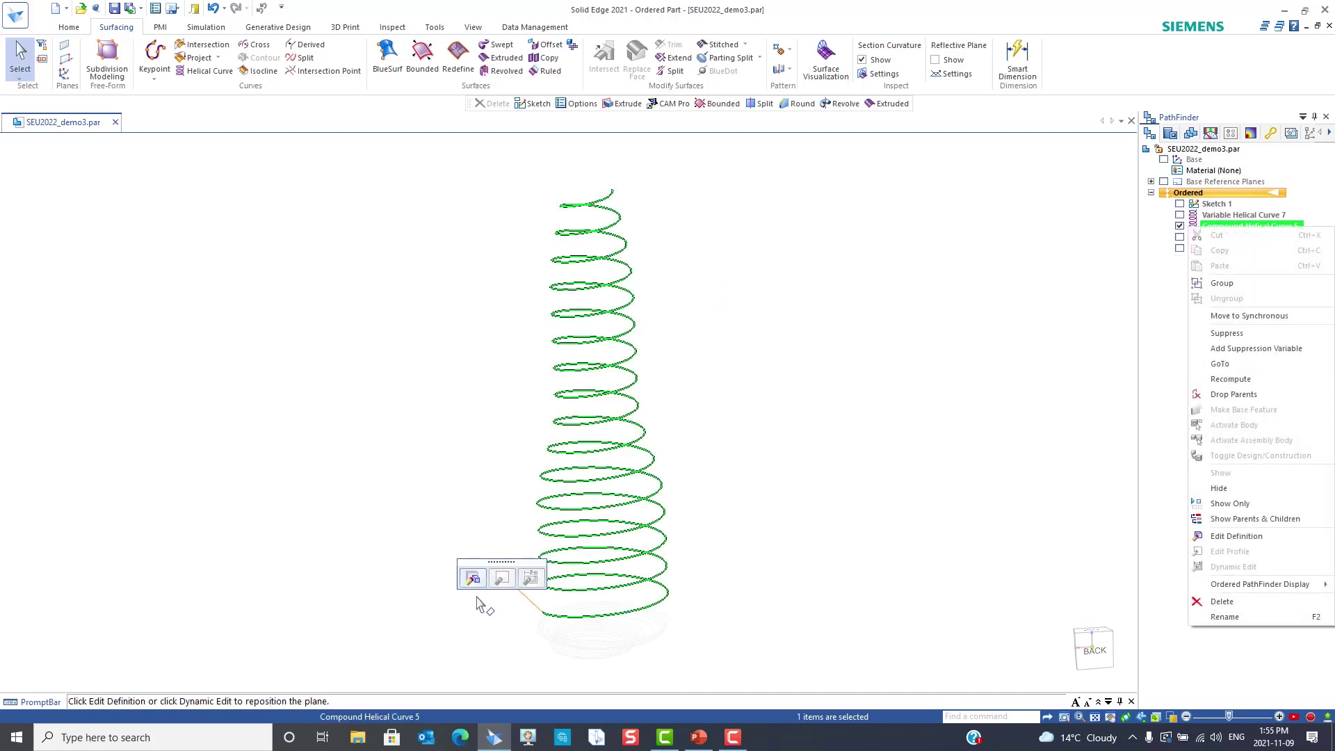
{"action": "key", "text": "Escape"}
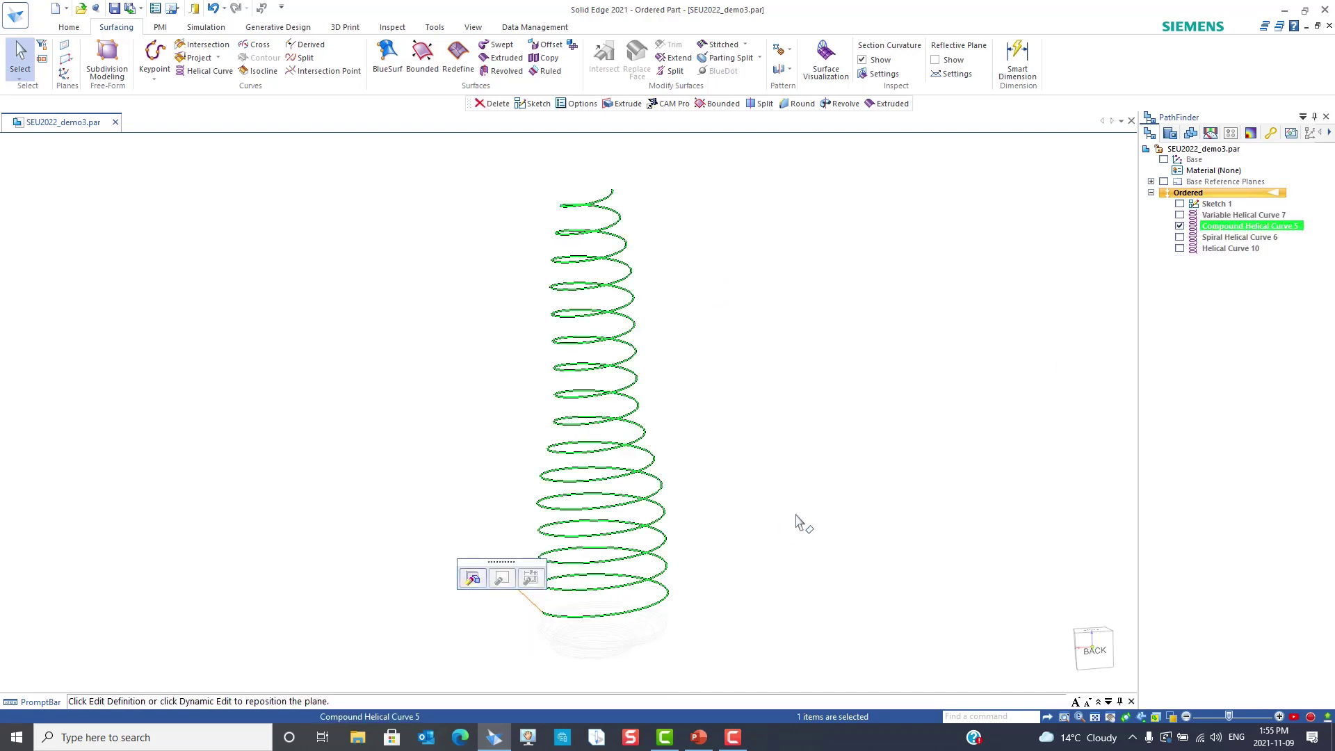
{"action": "left_click", "coordinate": [473, 580]}
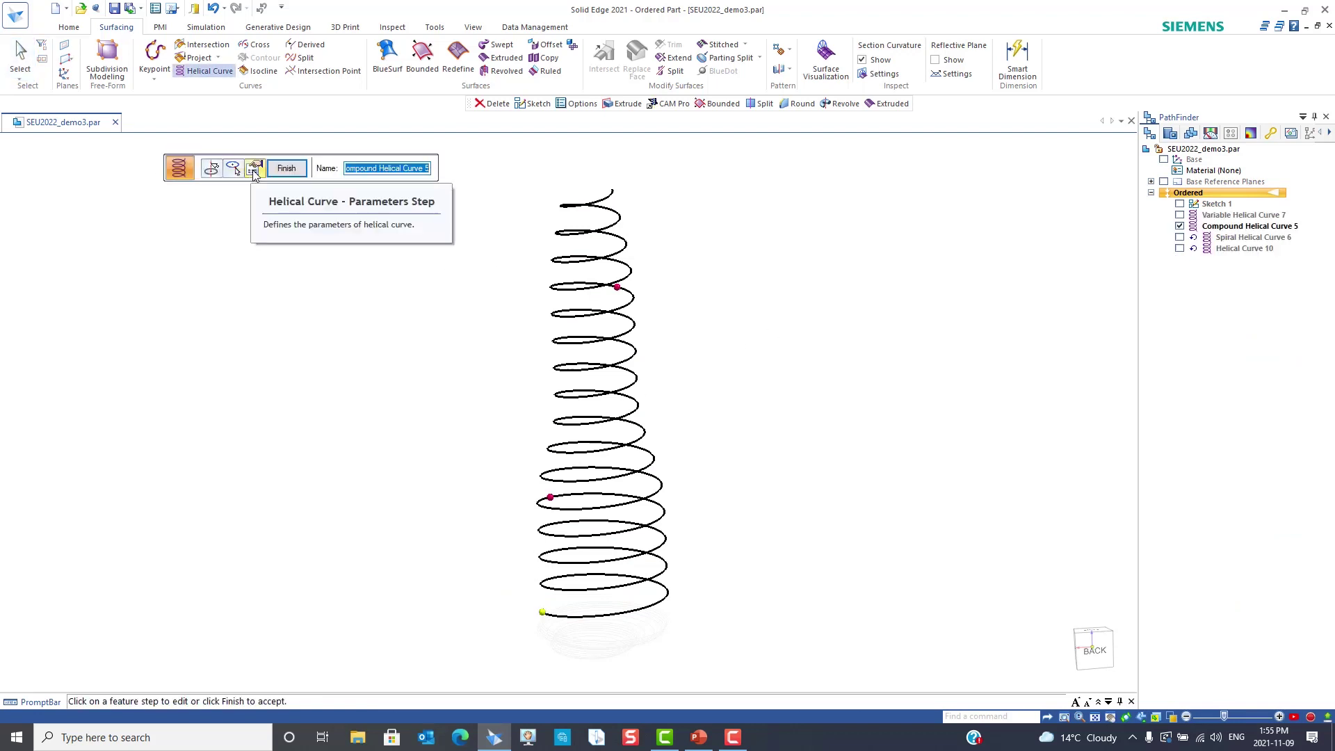
{"action": "left_click", "coordinate": [254, 169]}
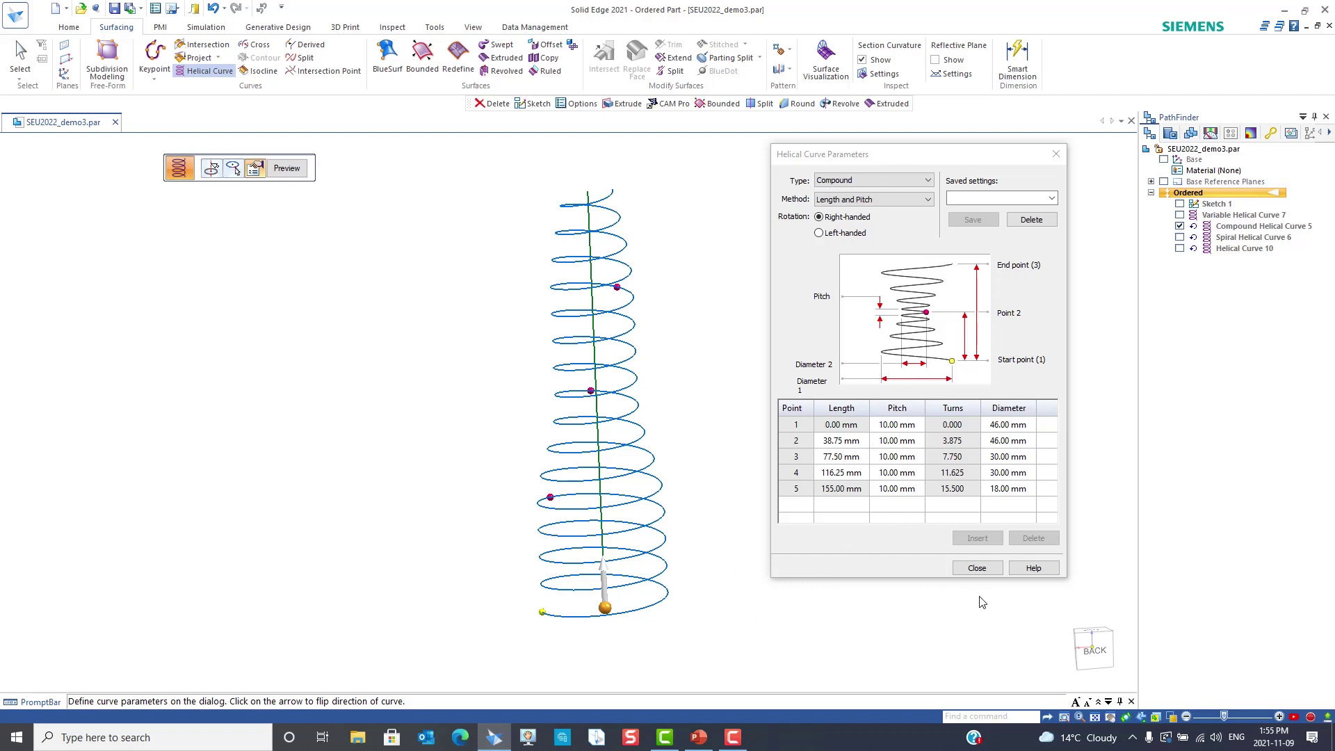
{"action": "left_click", "coordinate": [979, 569]}
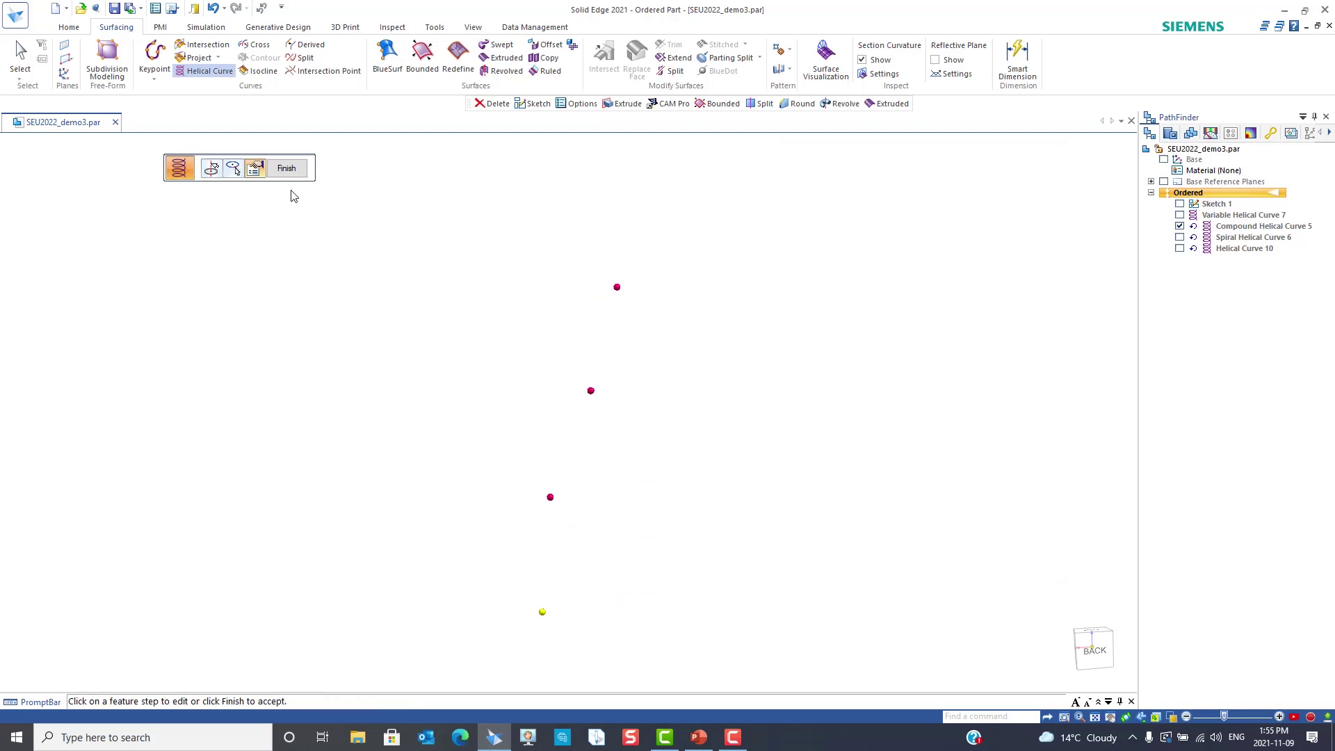
{"action": "left_click", "coordinate": [286, 169]}
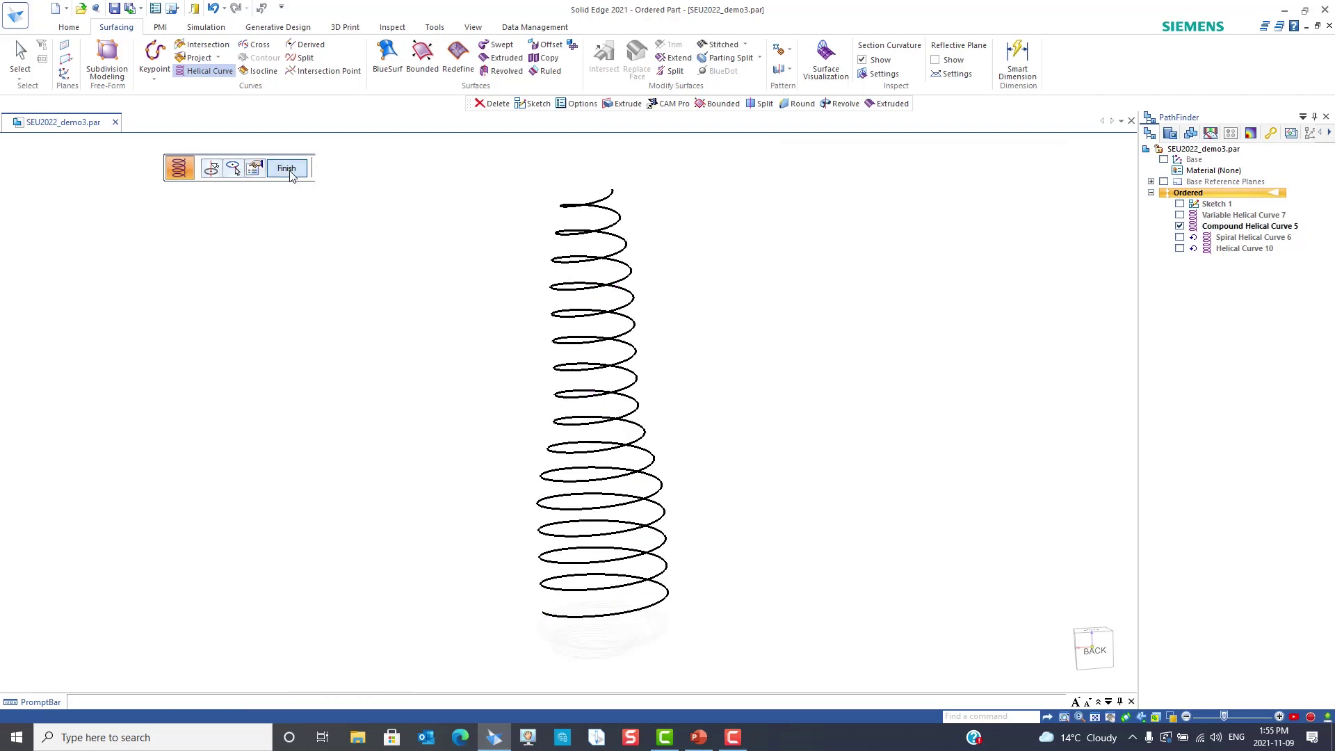
Hide Compound Helical Curve 5 and display Spiral Helical Curve 6 in a top view
{"action": "left_click", "coordinate": [1180, 227]}
{"action": "left_click", "coordinate": [1180, 237]}
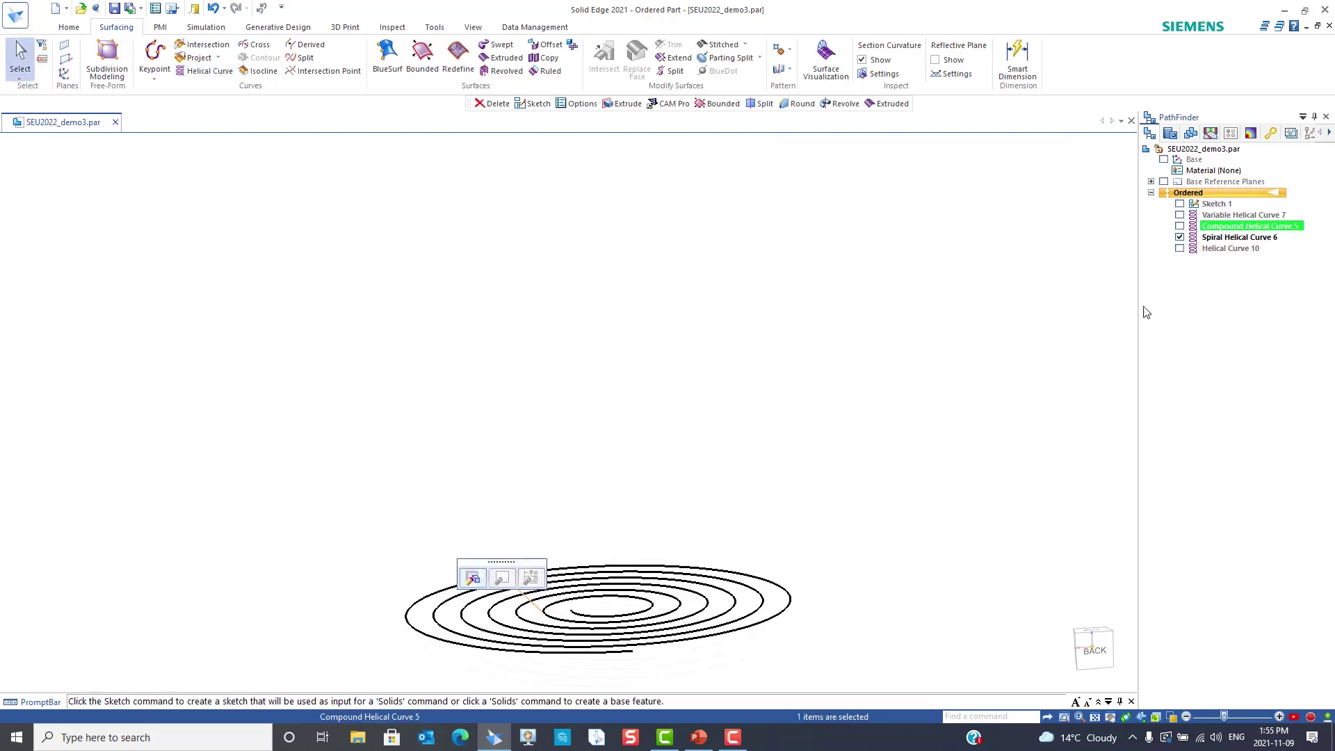
{"action": "key", "text": "ctrl+t"}
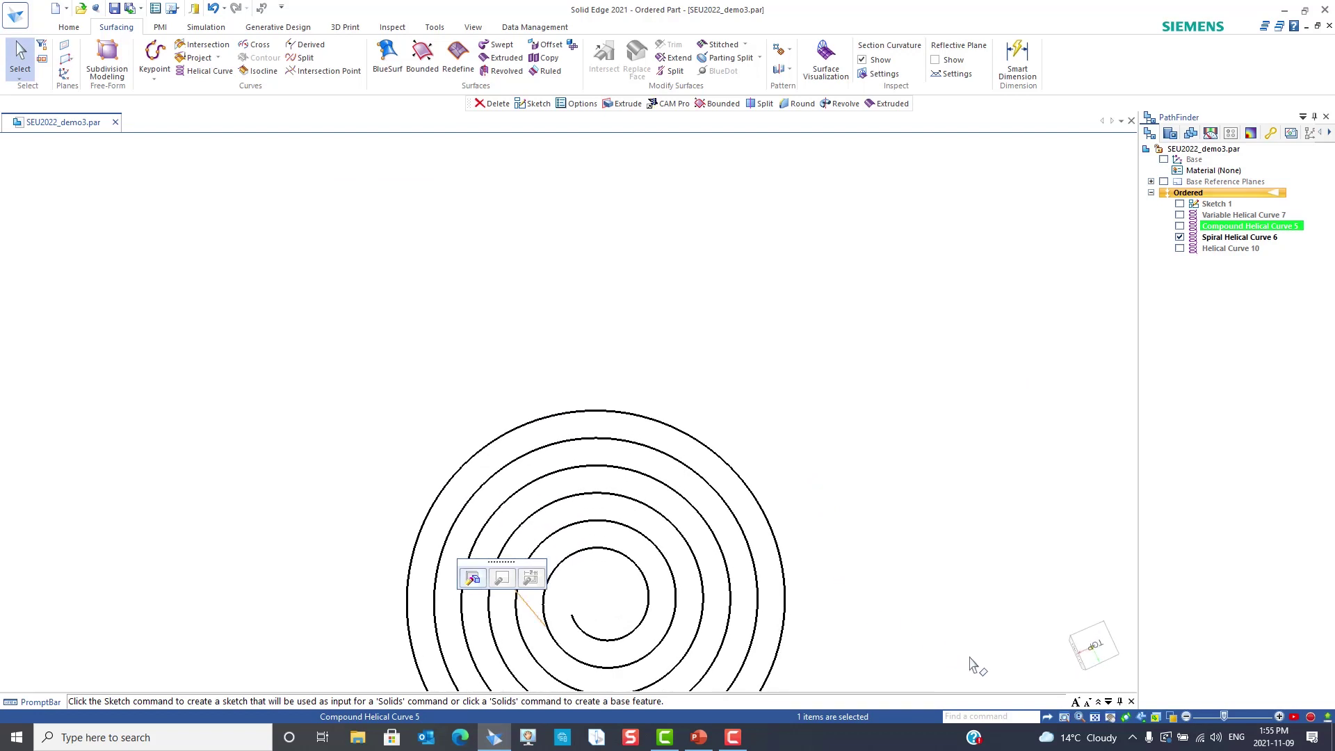
{"action": "left_click", "coordinate": [1094, 645]}
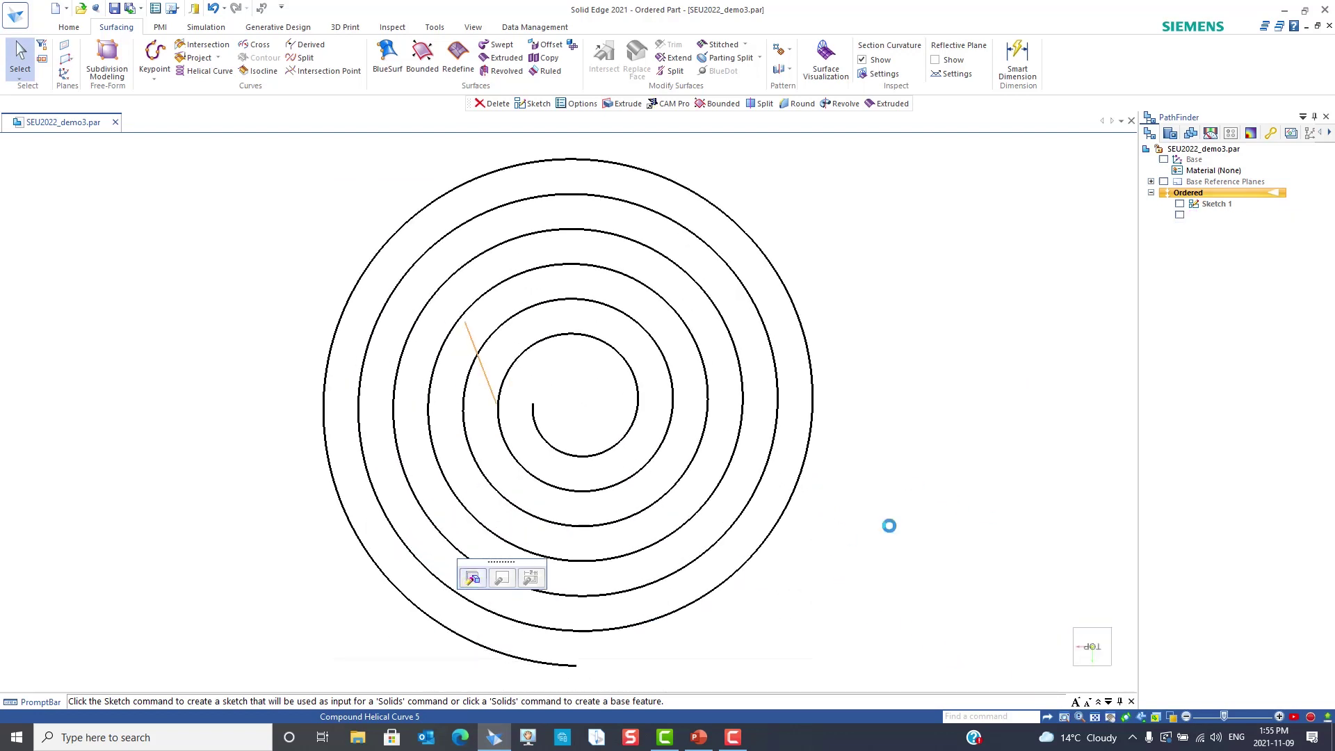
Edit the definition of Spiral Helical Curve 6 to review its method, diameter and radial pitch parameters, and finish without changing any values
{"action": "left_click", "coordinate": [1245, 237]}
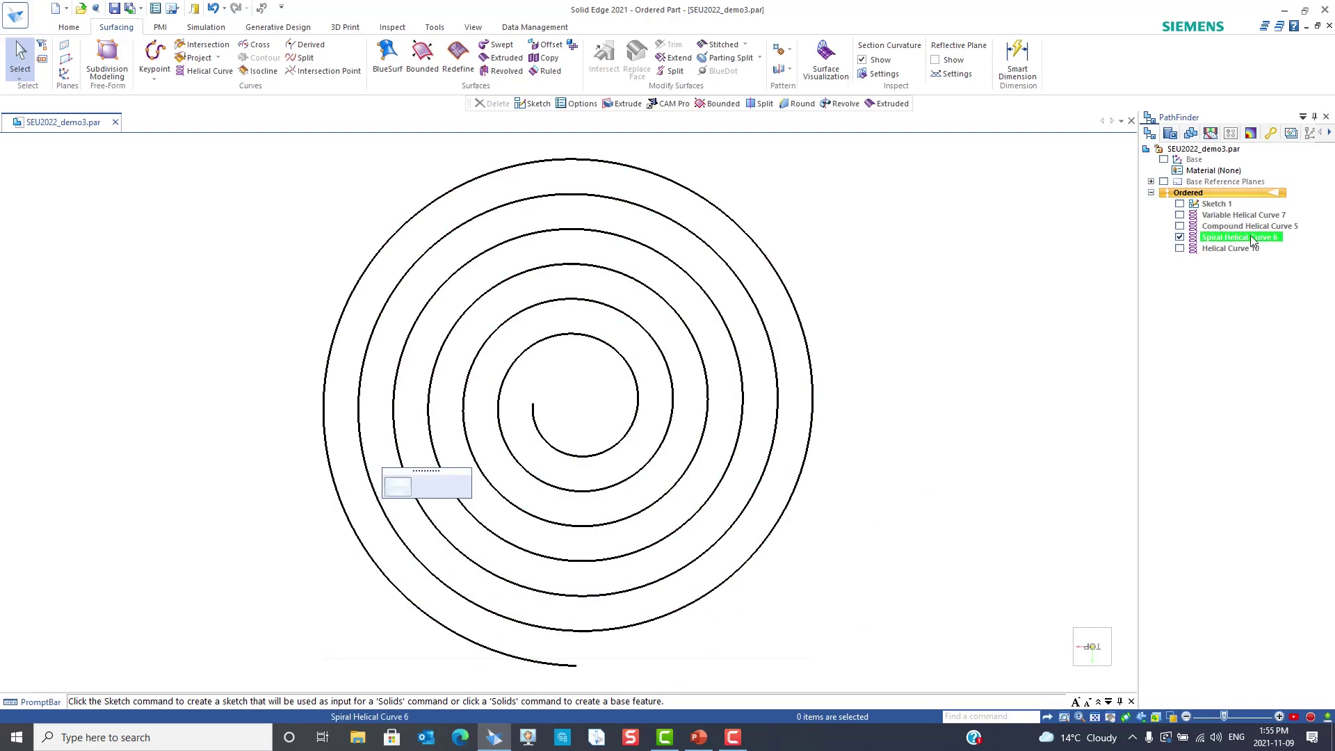
{"action": "left_click", "coordinate": [397, 487]}
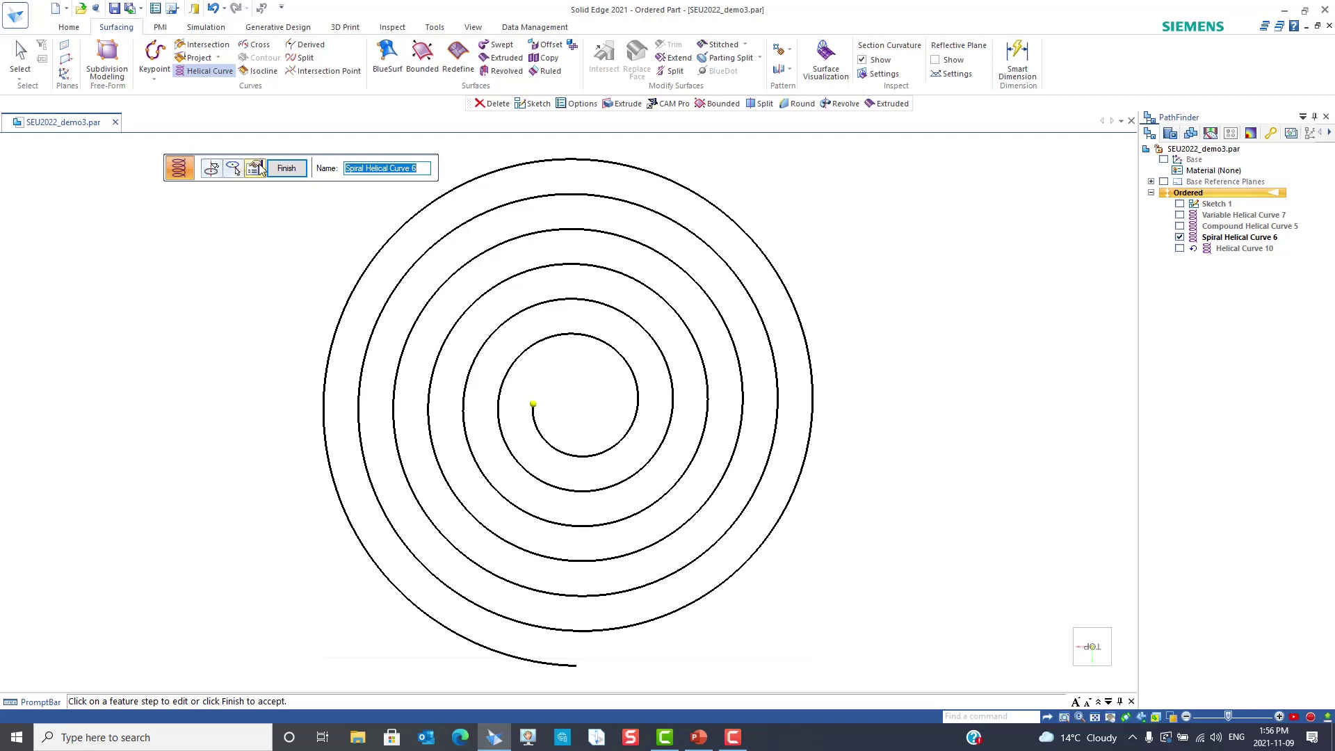
{"action": "left_click", "coordinate": [255, 168]}
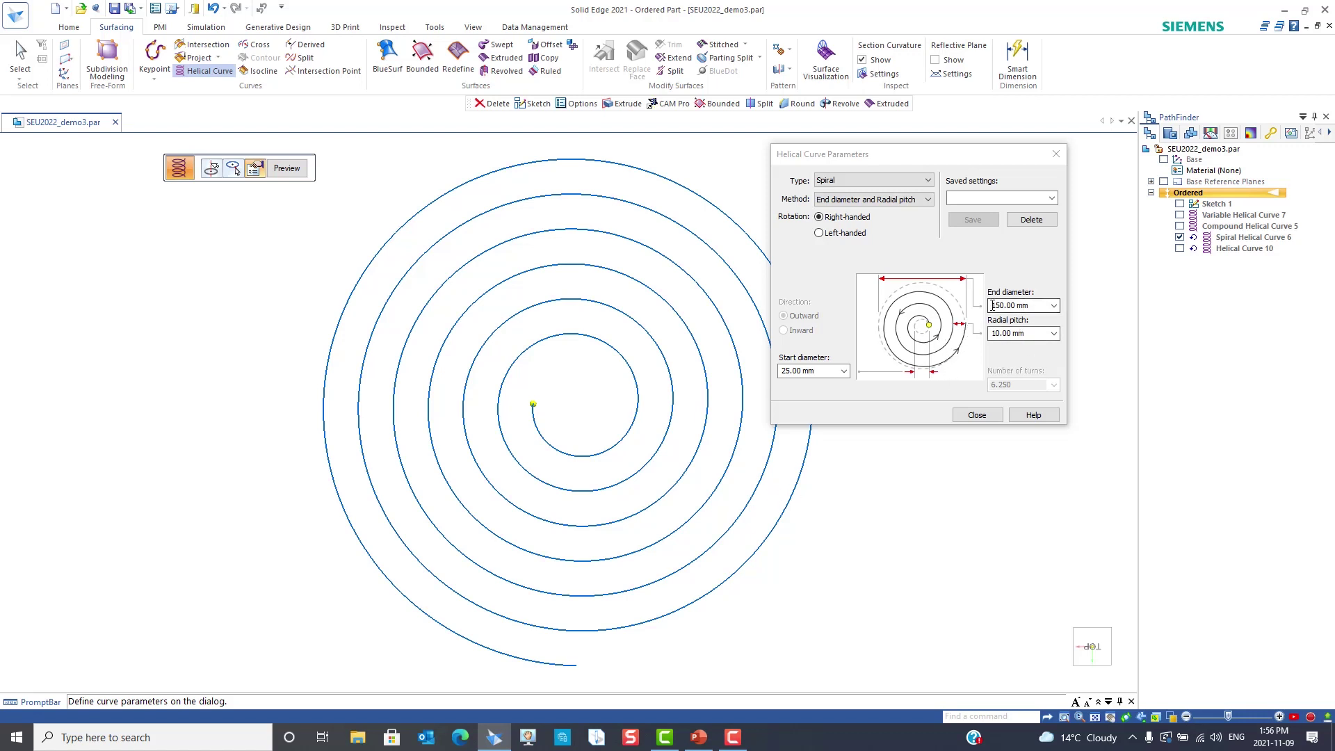
{"action": "left_click", "coordinate": [977, 414]}
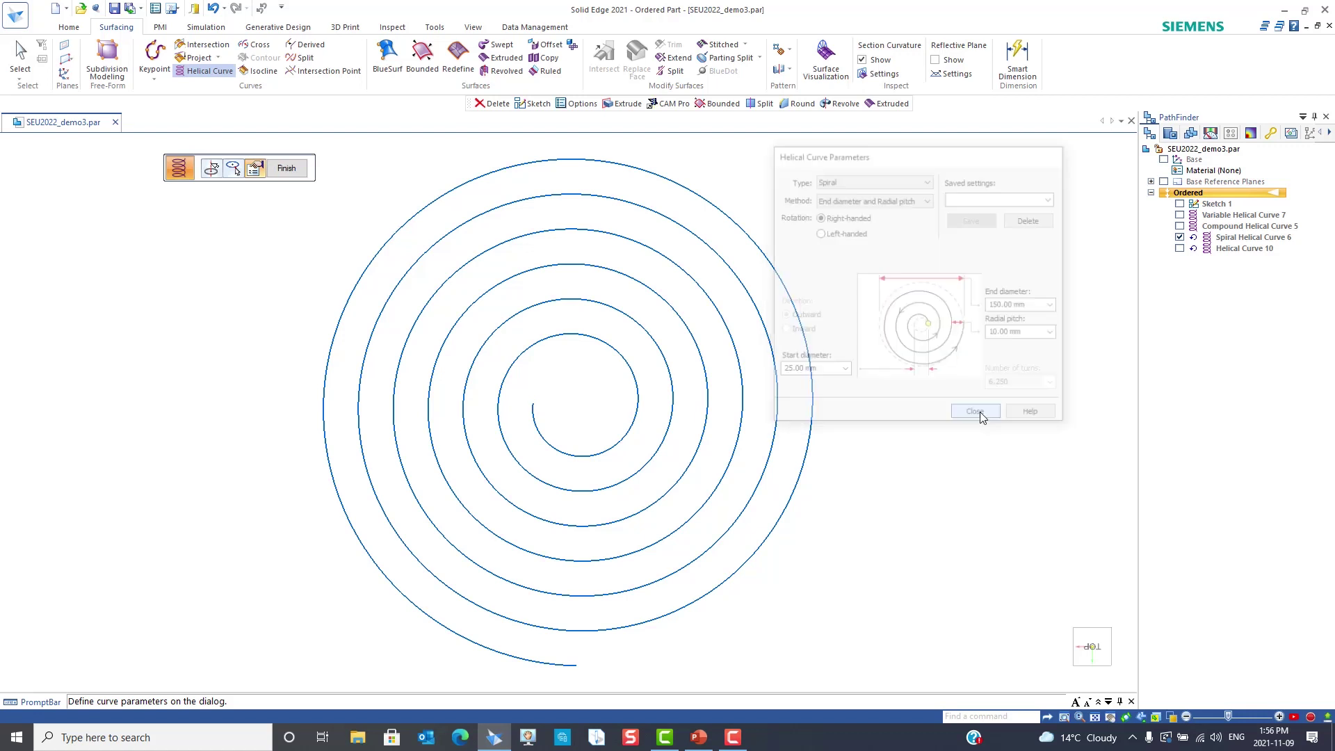
{"action": "left_click", "coordinate": [286, 168]}
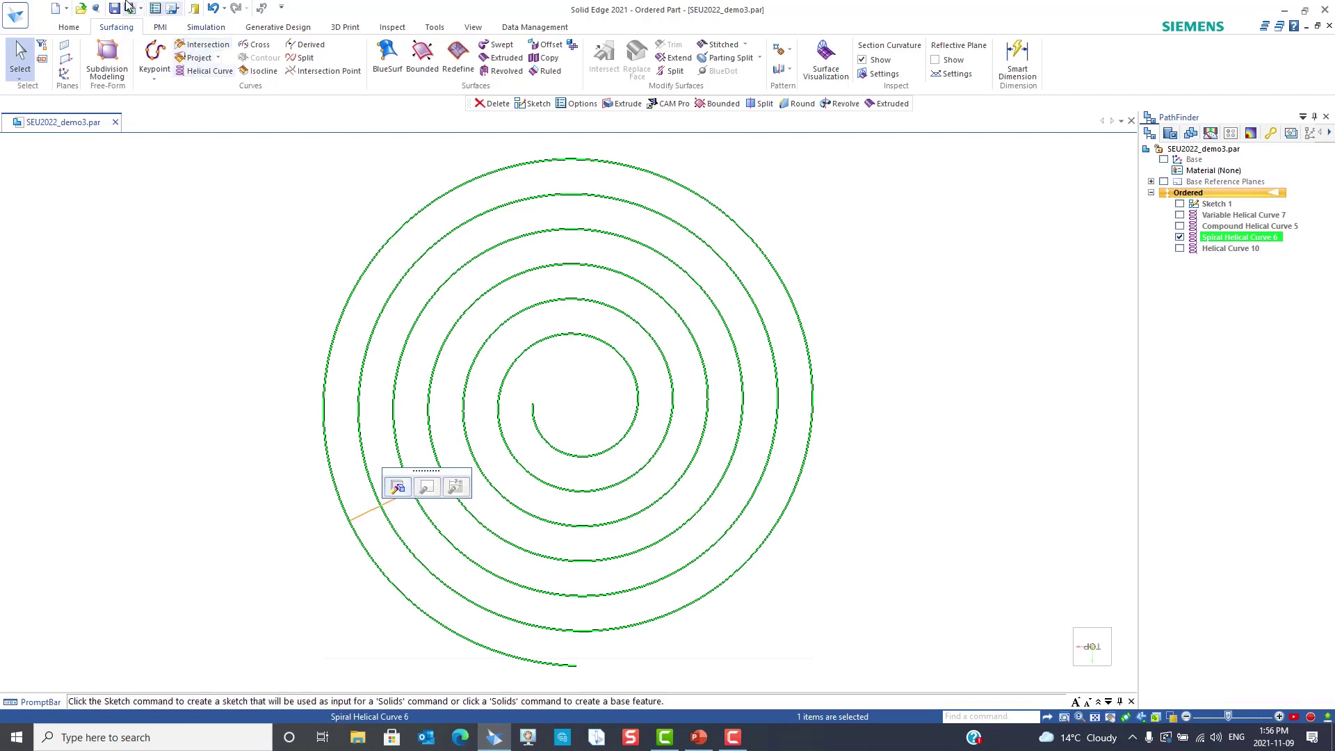